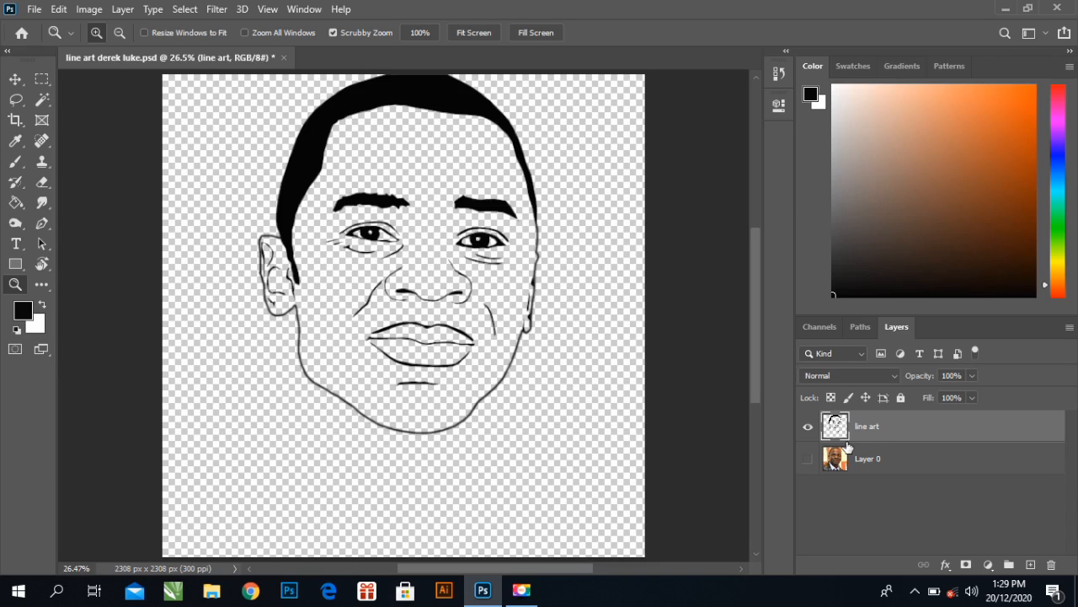
# - Show the photo layer (Layer 0) and duplicate it
pyautogui.click(807, 459)
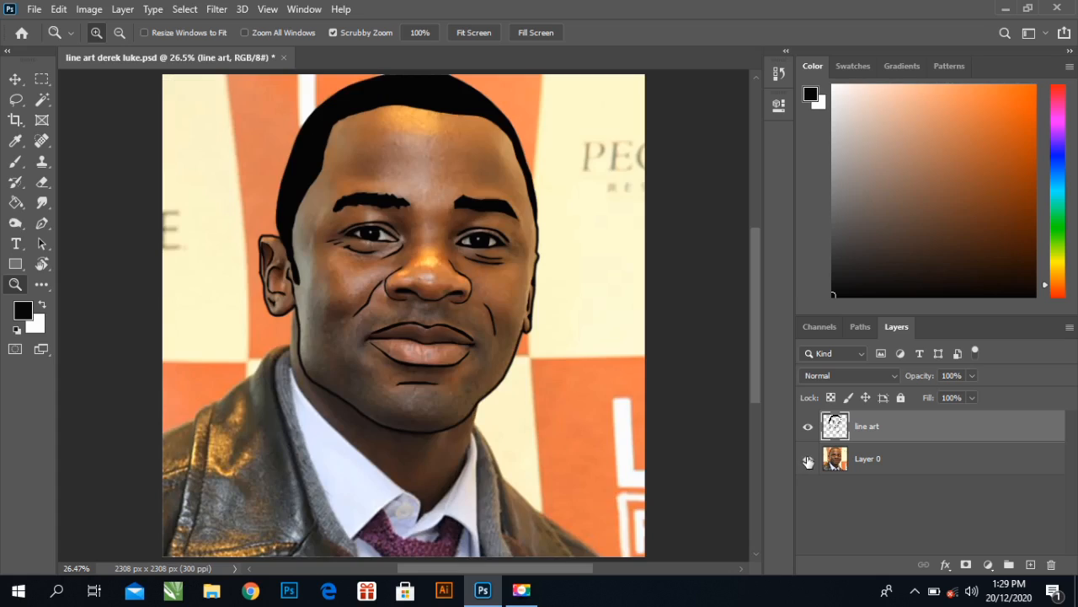
pyautogui.click(874, 468)
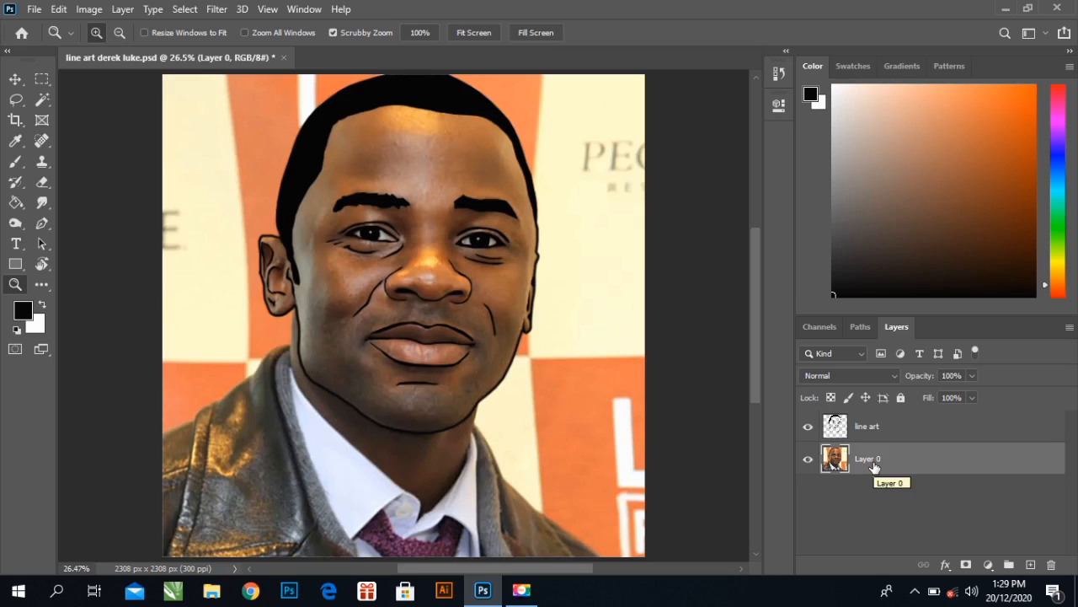
pyautogui.hotkey('ctrl', 'j')
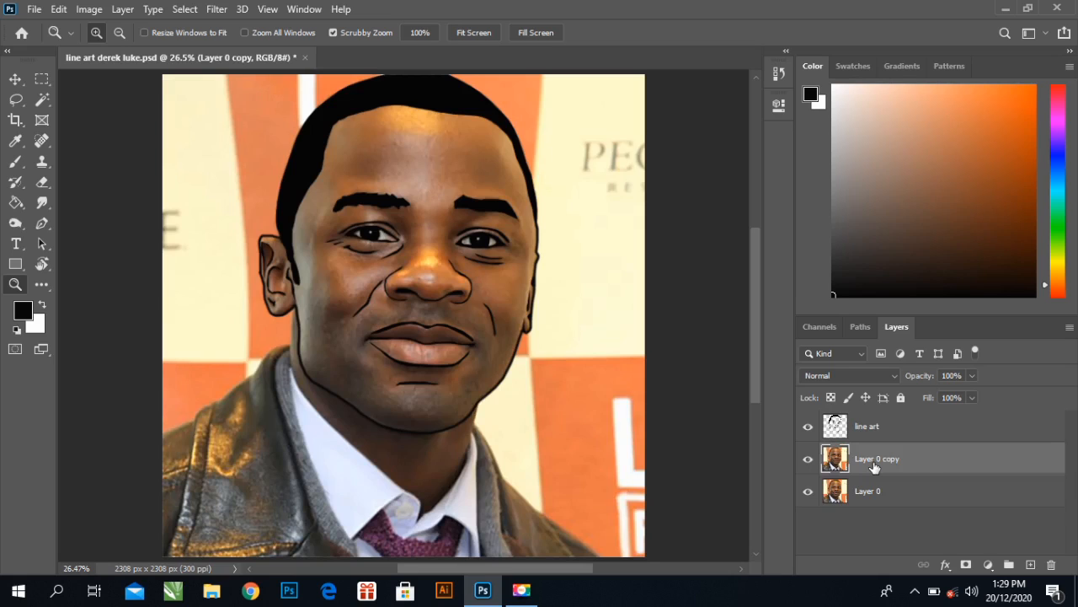
# - Open the Filter Gallery's Poster Edges filter for the duplicated photo layer and preview the face at 33.3%
pyautogui.click(215, 9)
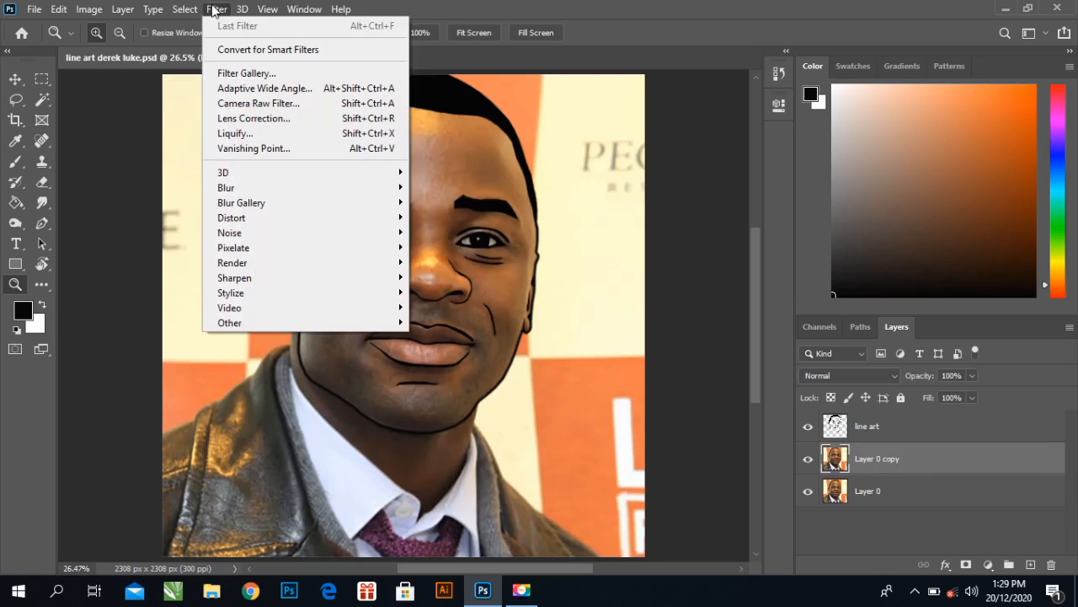
pyautogui.click(242, 74)
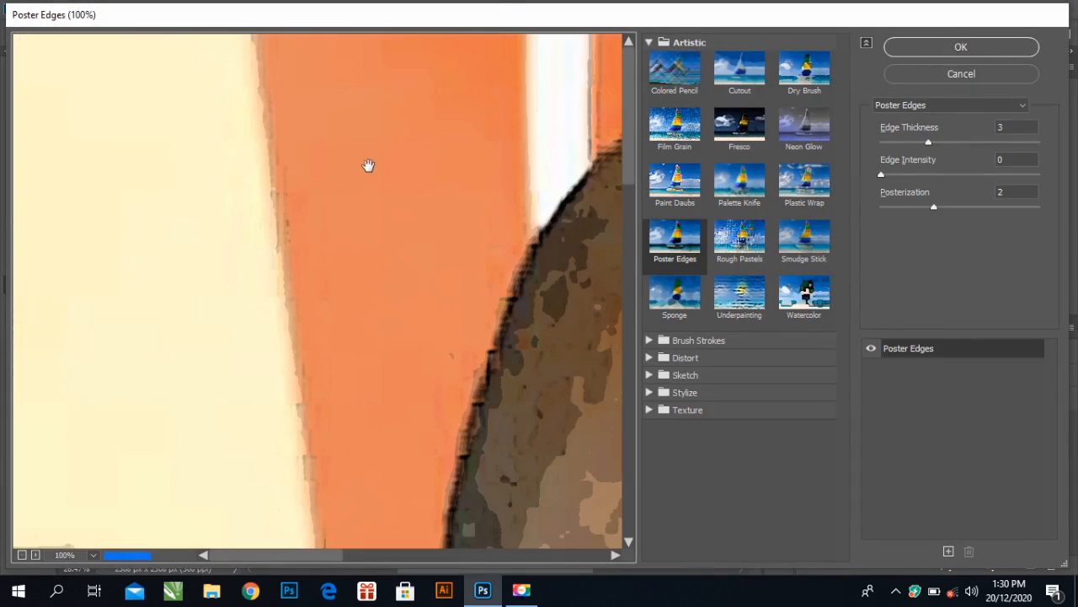
pyautogui.rightClick(405, 114)
pyautogui.click(407, 80)
pyautogui.rightClick(439, 69)
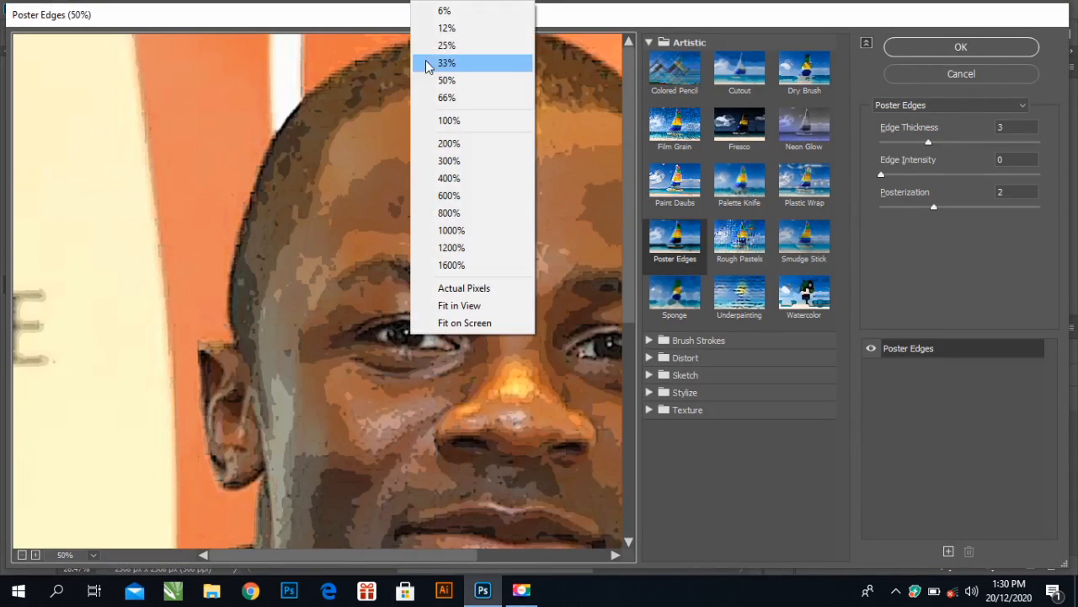
pyautogui.click(443, 32)
pyautogui.rightClick(325, 29)
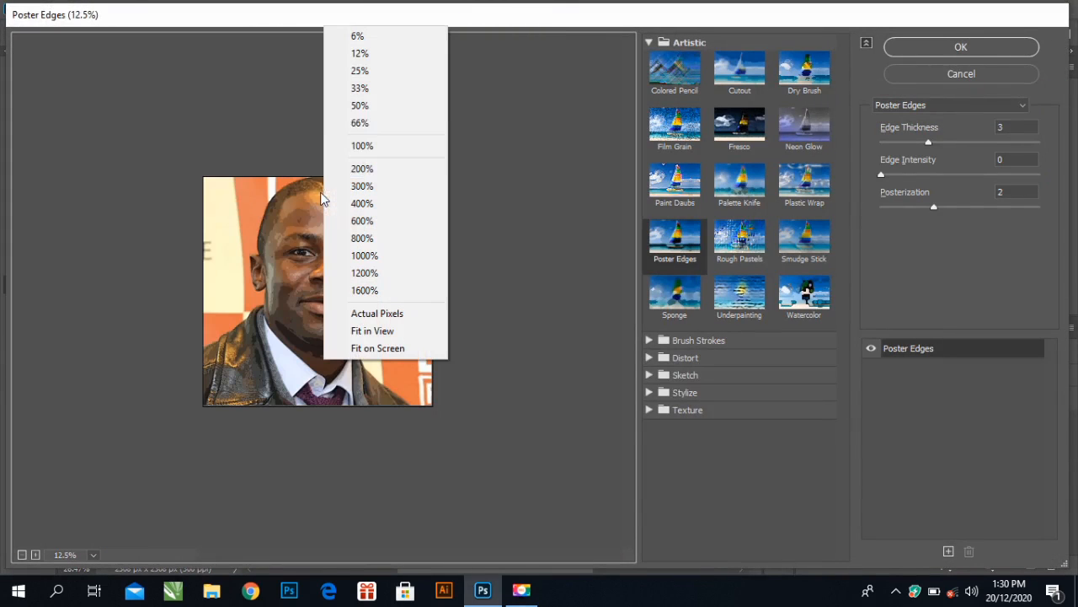
pyautogui.click(357, 86)
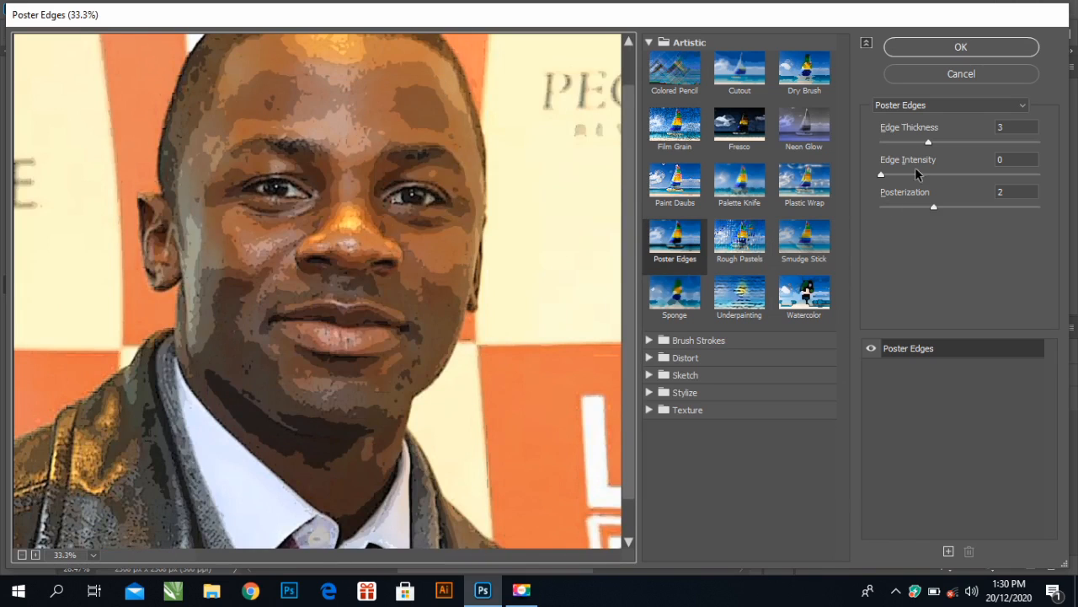
# - Apply Poster Edges to the duplicated photo with a low edge thickness and Posterization 1
pyautogui.moveTo(916, 145); pyautogui.dragTo(897, 146)
pyautogui.click(912, 206)
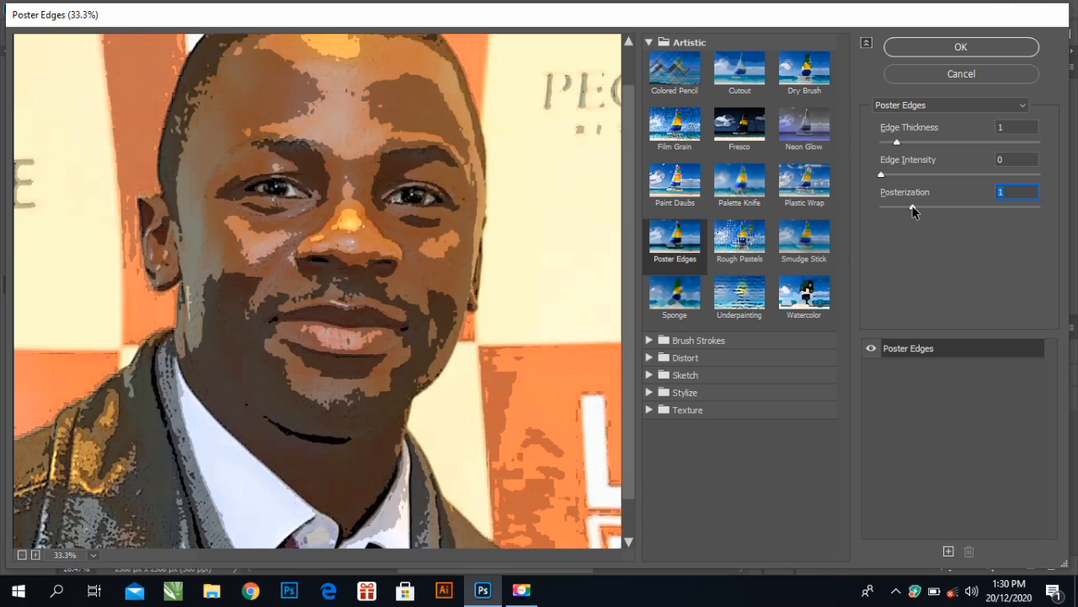
pyautogui.moveTo(913, 206); pyautogui.dragTo(927, 207)
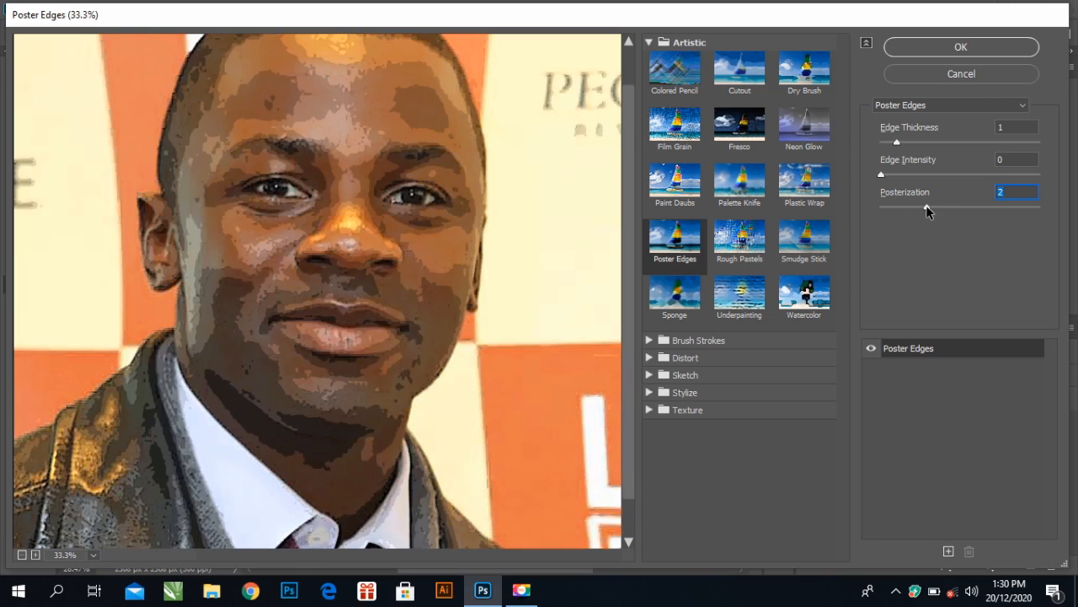
pyautogui.moveTo(926, 207); pyautogui.dragTo(922, 208)
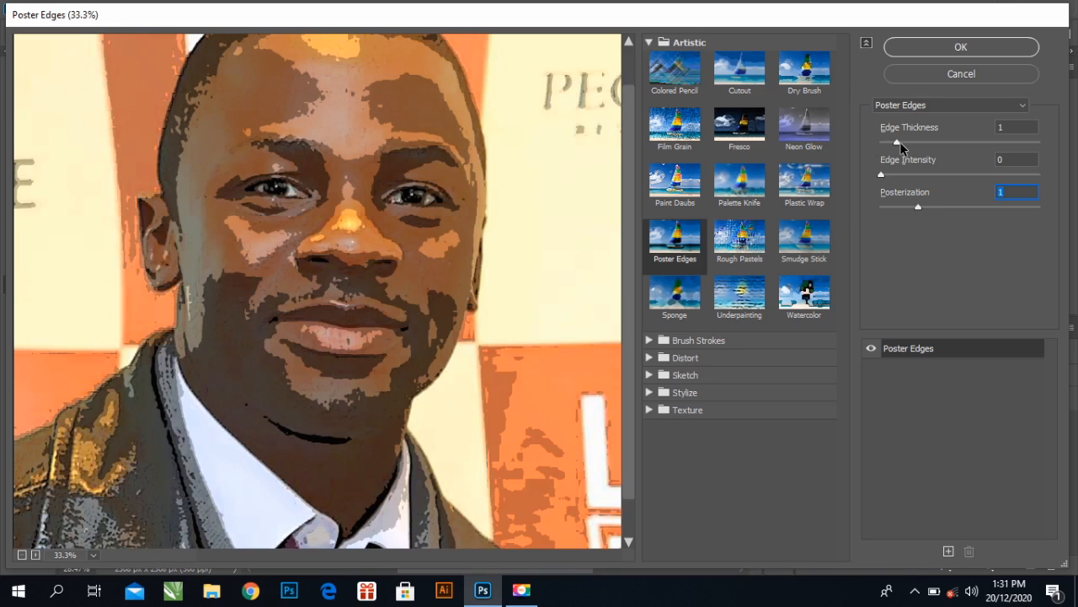
pyautogui.moveTo(898, 142); pyautogui.dragTo(869, 139)
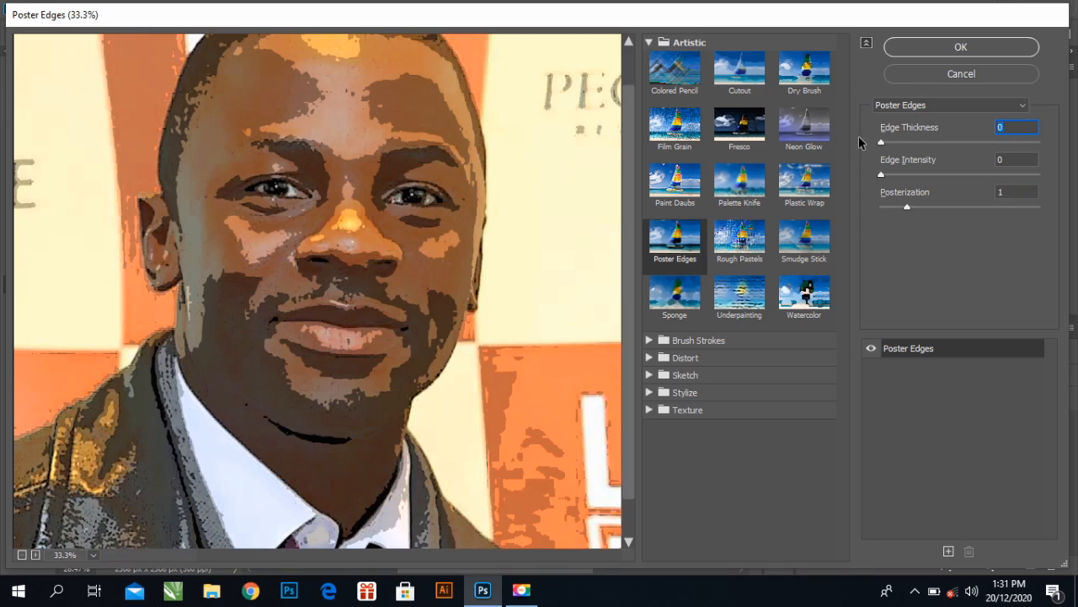
pyautogui.click(905, 141)
pyautogui.click(915, 44)
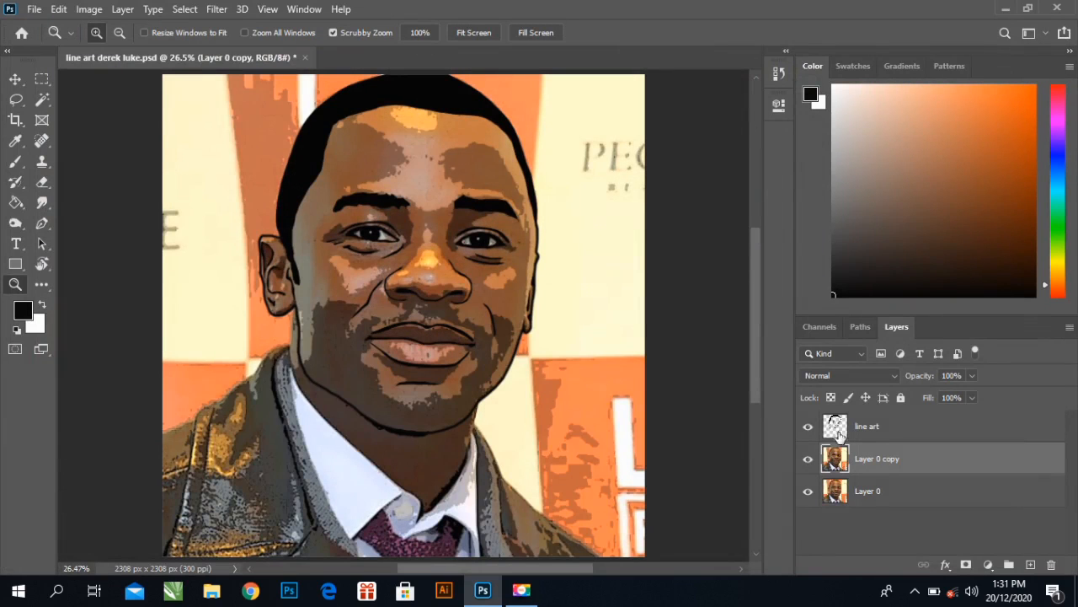
# - Add a new layer named "skin" directly beneath the line art layer
pyautogui.click(1030, 564)
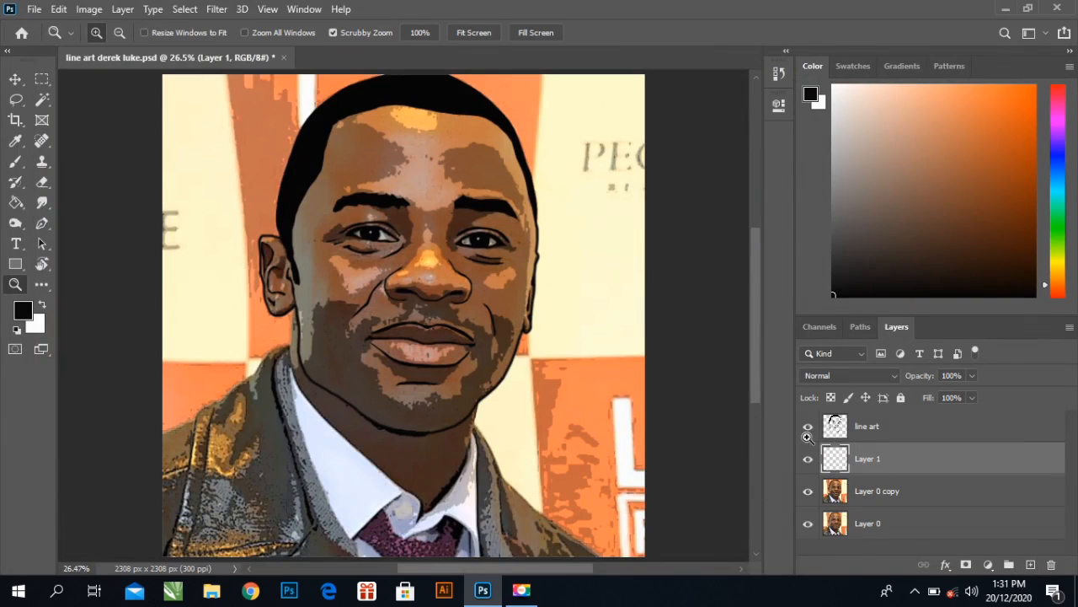
pyautogui.doubleClick(871, 465)
pyautogui.write('skin')
pyautogui.press('Return')
# - Hide the posterized photo copy and sample an orange-brown skin tone from the nose in the original photo
pyautogui.click(808, 490)
pyautogui.click(15, 141)
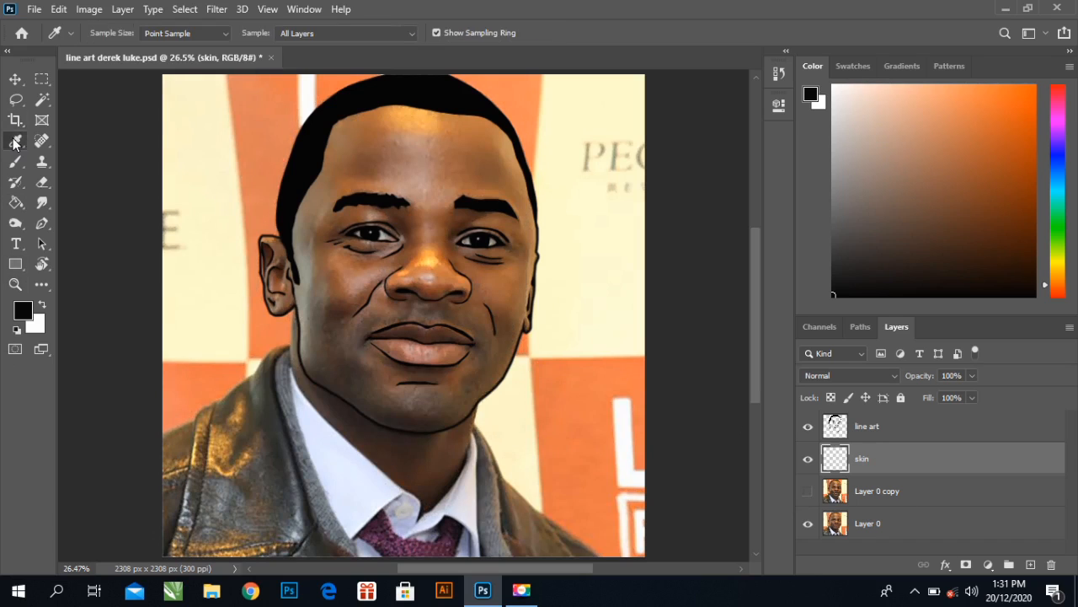
pyautogui.click(356, 267)
pyautogui.click(352, 280)
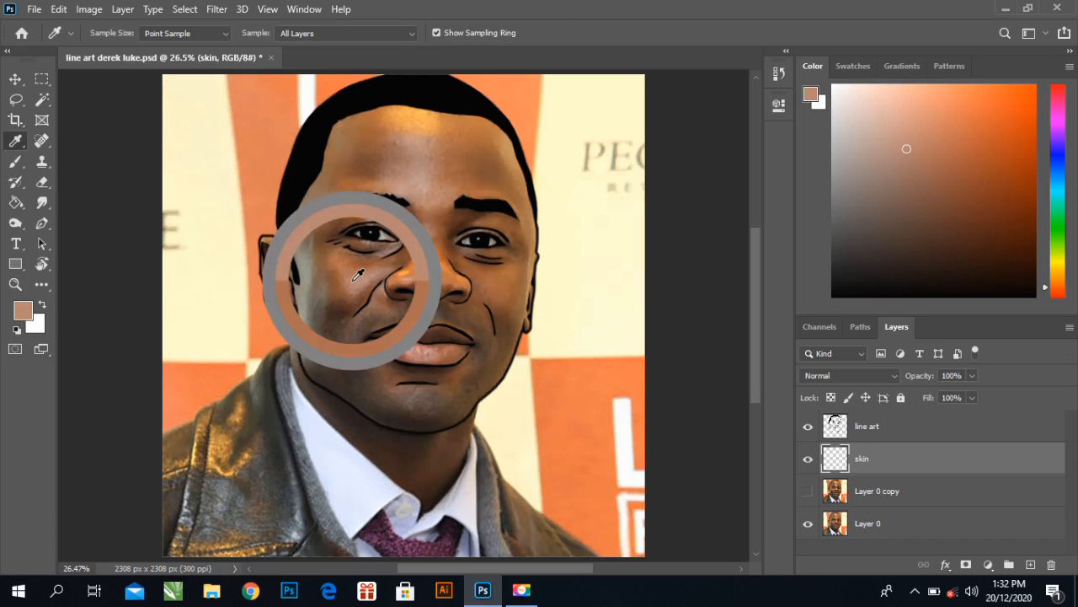
pyautogui.click(442, 270)
pyautogui.click(446, 267)
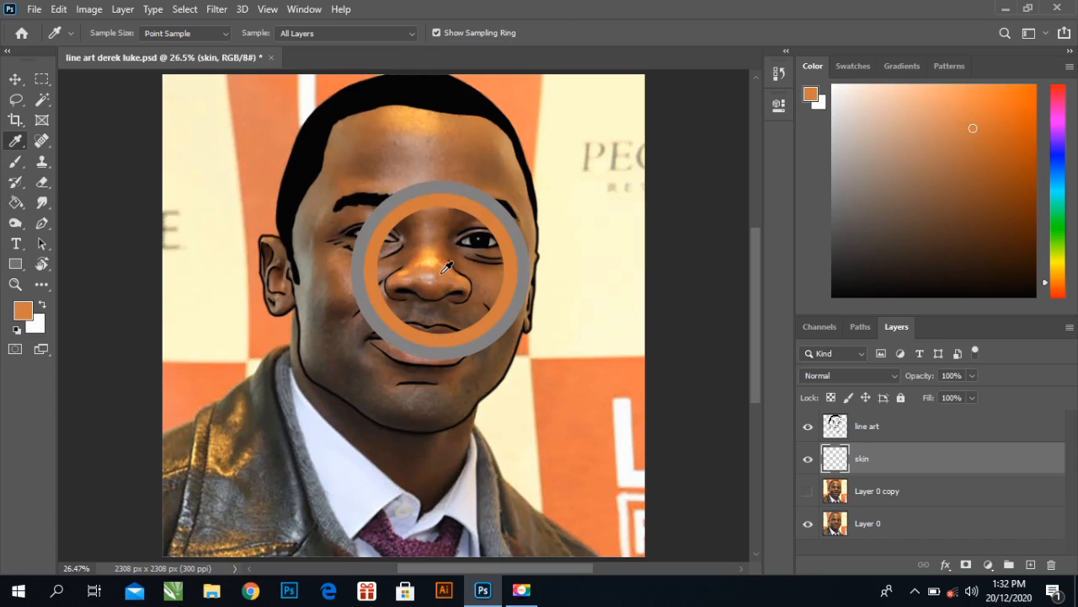
pyautogui.click(429, 269)
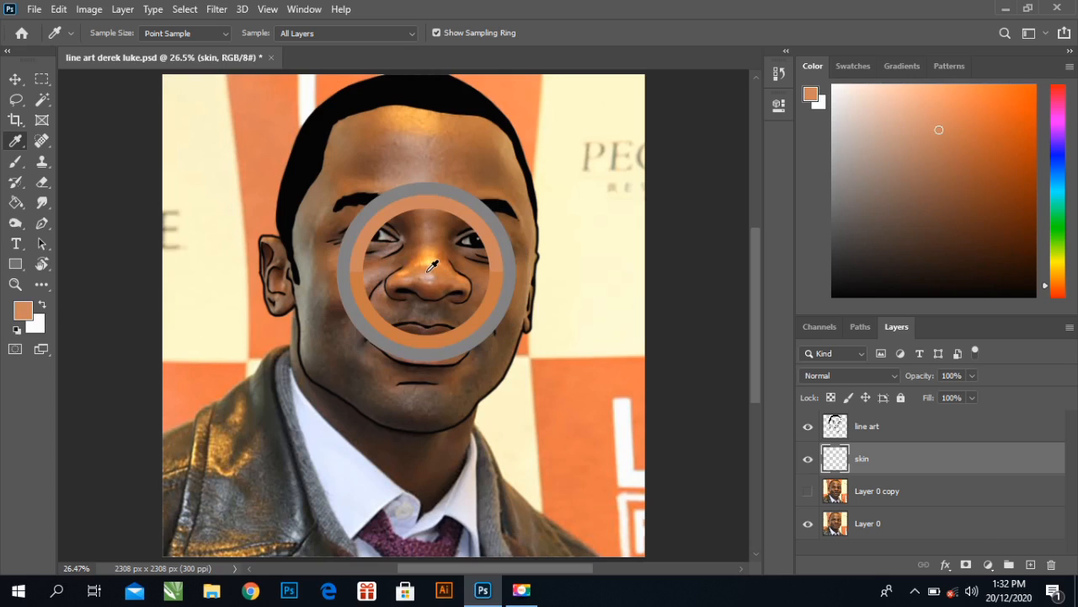
pyautogui.click(432, 268)
pyautogui.moveTo(431, 268)
pyautogui.mouseDown()
pyautogui.moveTo(441, 258)
pyautogui.moveTo(429, 231)
pyautogui.moveTo(467, 278)
pyautogui.moveTo(452, 278)
pyautogui.mouseUp()
pyautogui.moveTo(451, 278); pyautogui.dragTo(447, 270)
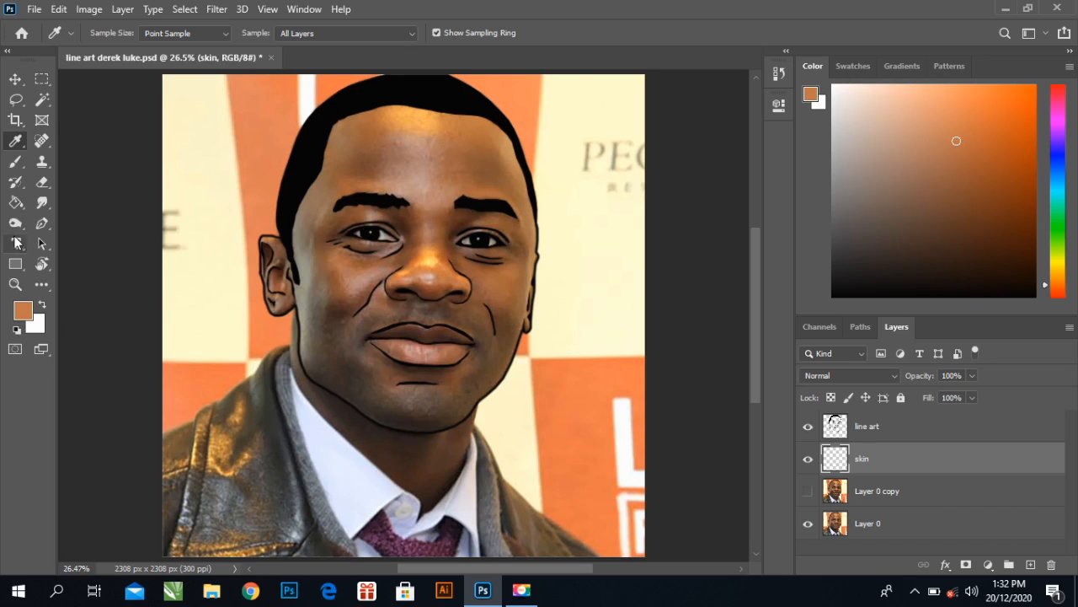
# - Fill the skin layer with the sampled orange-brown tone and show Layer 0 copy again
pyautogui.click(16, 203)
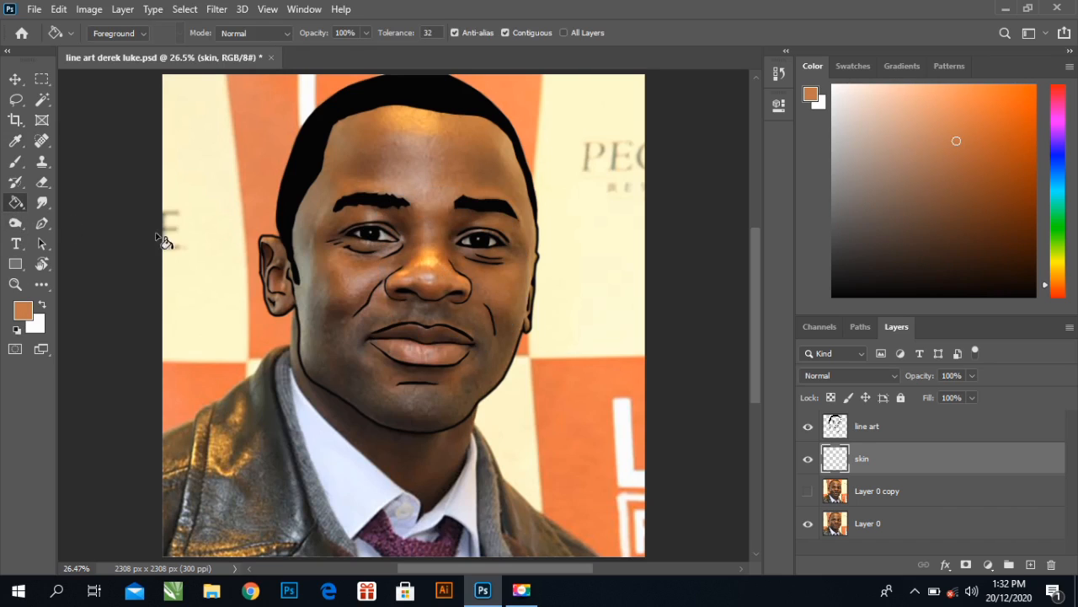
pyautogui.click(437, 342)
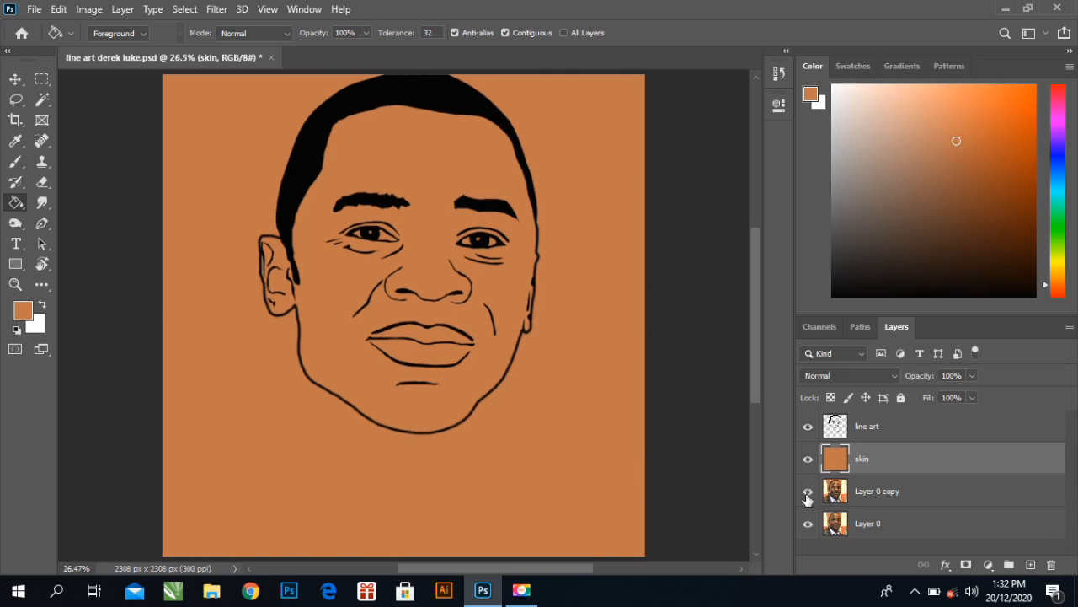
# - Add a new layer named "dark 1" above the skin layer
pyautogui.click(1031, 563)
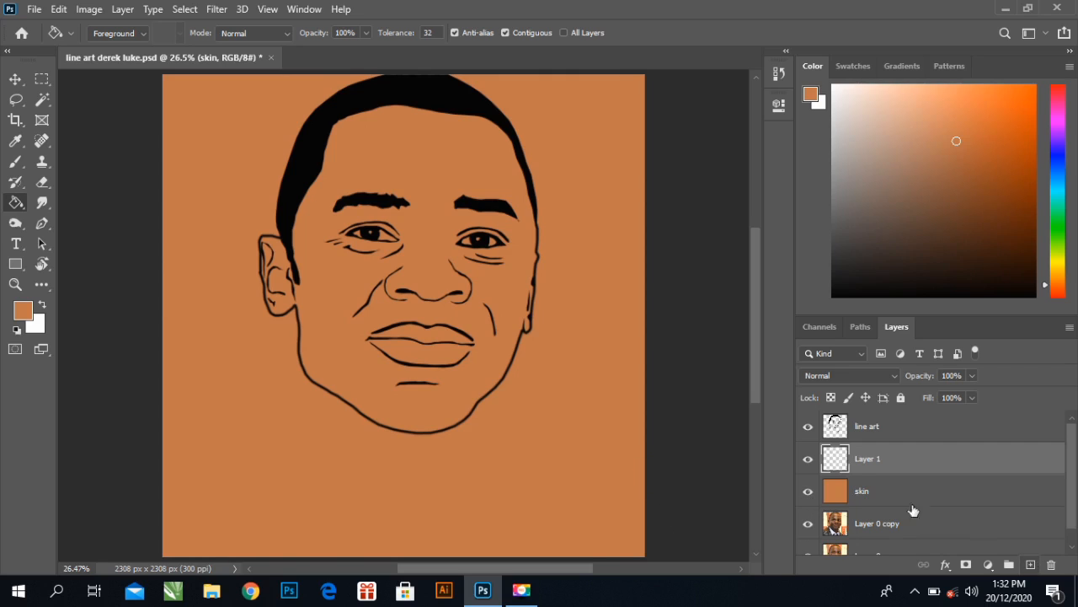
pyautogui.doubleClick(863, 460)
pyautogui.write('d')
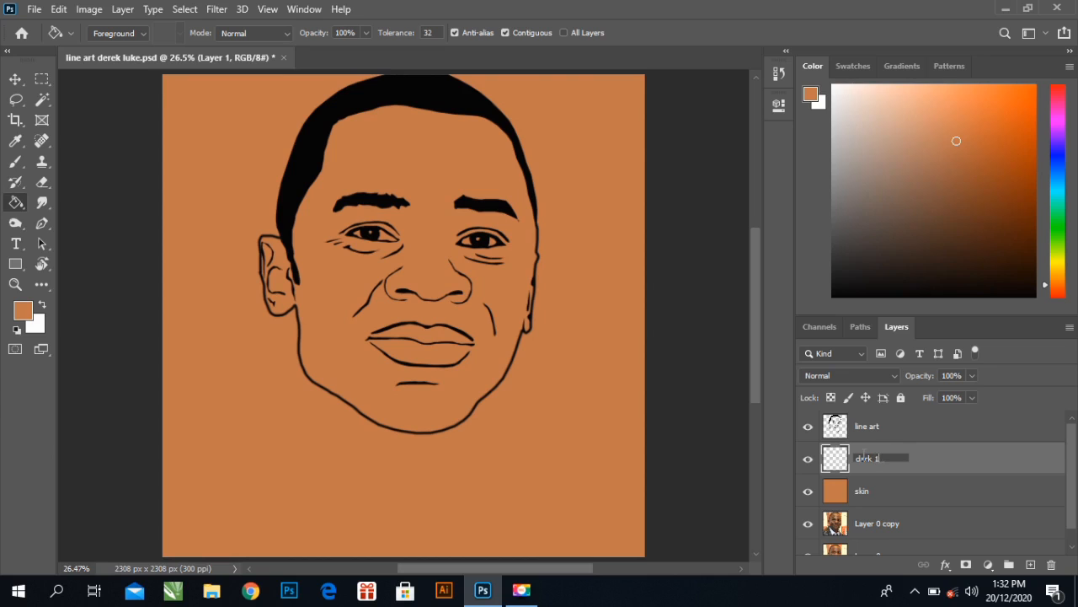
pyautogui.write('ark 1')
pyautogui.press('Return')
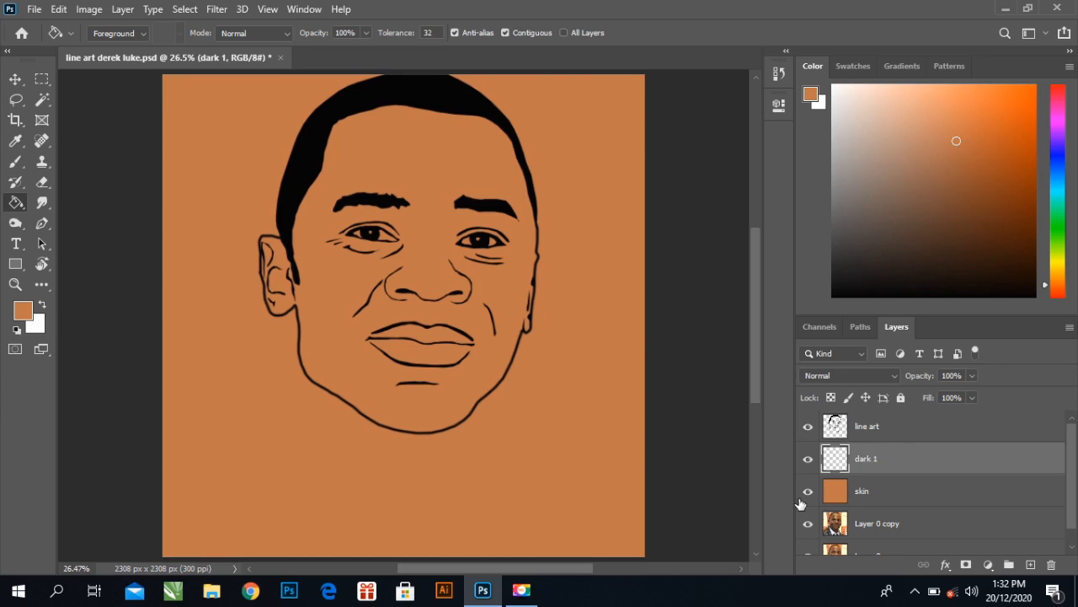
# - Hide the skin layer and trace the dark shadow around the viewer's-left eye with a Pen tool path
pyautogui.click(808, 491)
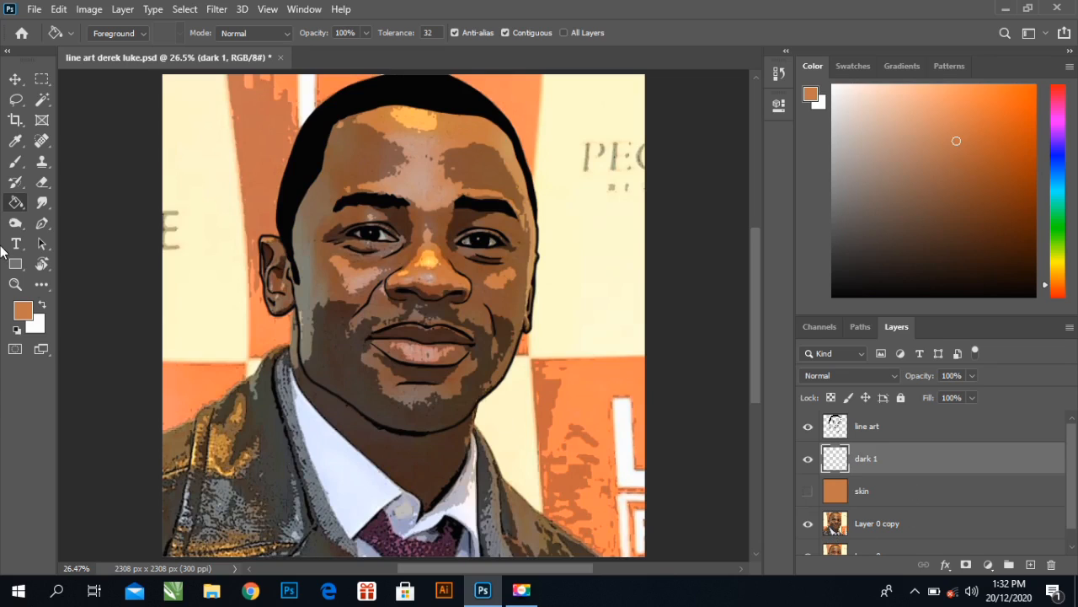
pyautogui.click(41, 223)
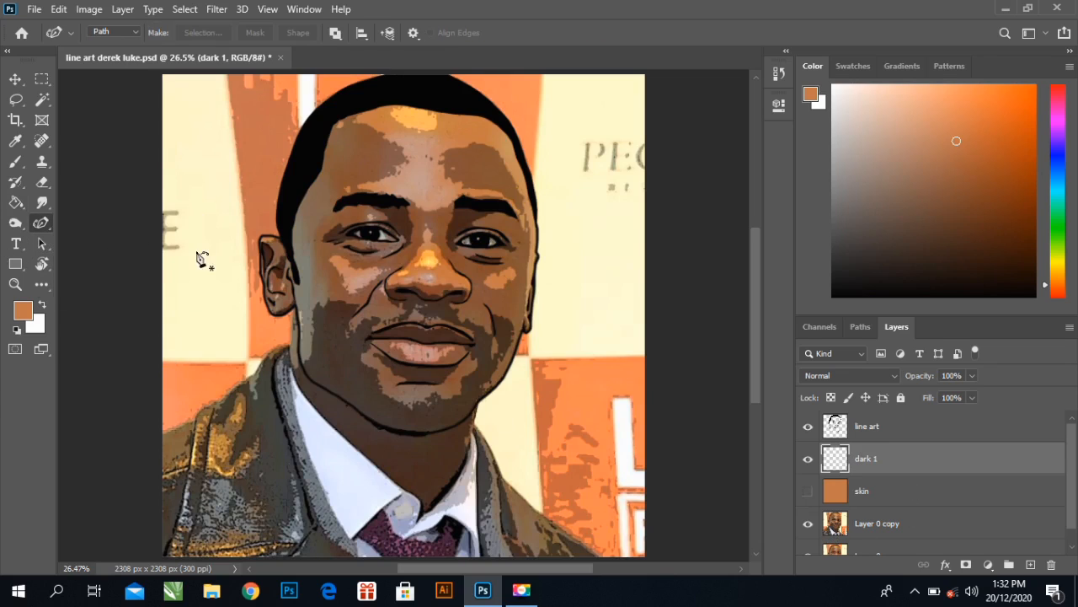
pyautogui.rightClick(42, 223)
pyautogui.click(72, 220)
pyautogui.keyDown('ctrl'); pyautogui.click(393, 245); pyautogui.keyUp('ctrl')
pyautogui.scroll(2, 455, 459)
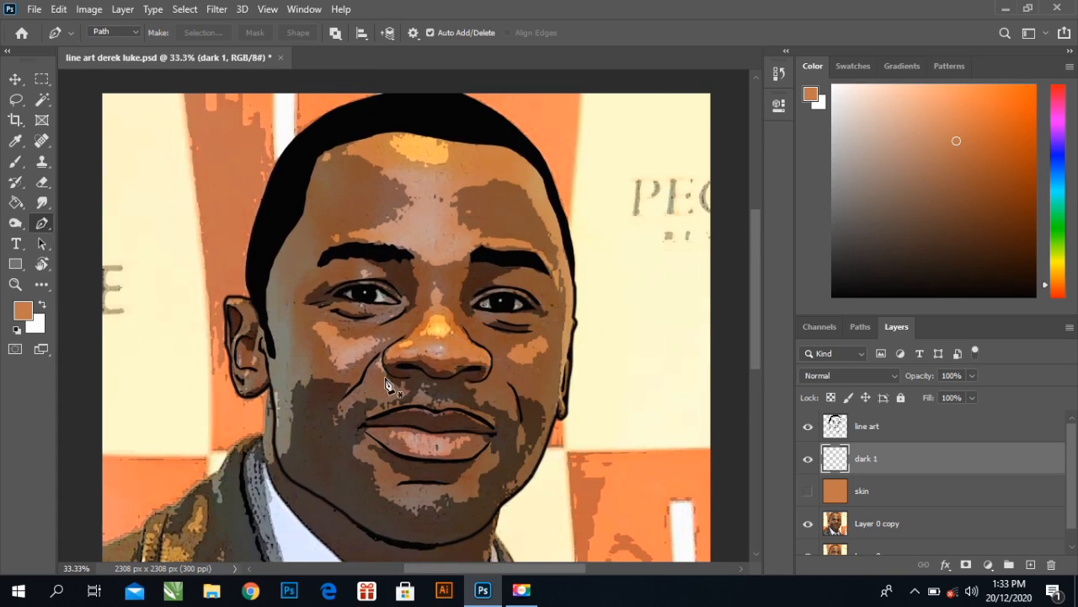
pyautogui.keyDown('ctrl'); pyautogui.click(384, 374); pyautogui.keyUp('ctrl')
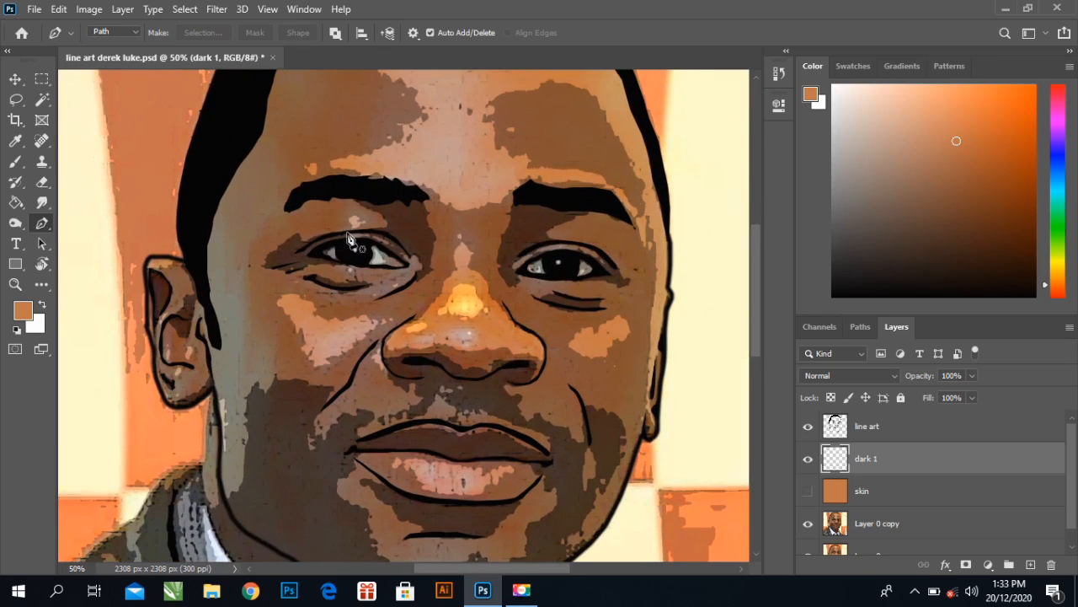
pyautogui.click(345, 233)
pyautogui.moveTo(296, 238)
pyautogui.mouseDown()
pyautogui.moveTo(267, 263)
pyautogui.moveTo(290, 279)
pyautogui.moveTo(344, 267)
pyautogui.moveTo(325, 253)
pyautogui.moveTo(386, 228)
pyautogui.moveTo(363, 206)
pyautogui.moveTo(411, 199)
pyautogui.moveTo(435, 244)
pyautogui.moveTo(433, 274)
pyautogui.moveTo(418, 284)
pyautogui.moveTo(411, 261)
pyautogui.mouseUp()
pyautogui.click(406, 263)
pyautogui.click(395, 253)
pyautogui.click(378, 243)
pyautogui.click(362, 238)
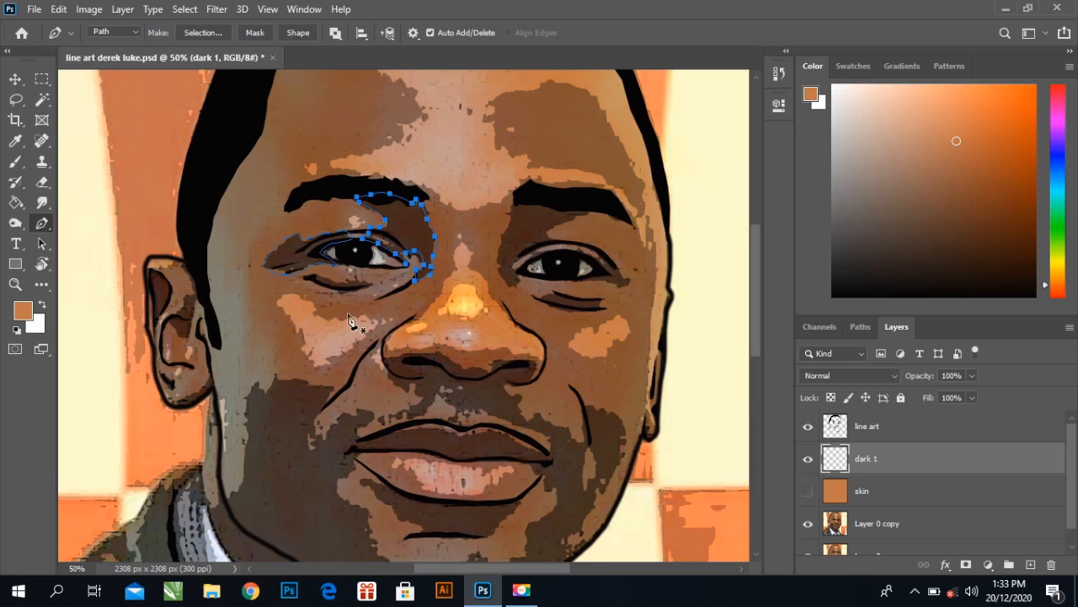
# - Trace a closed path around the dark shadow between the viewer's-right eyebrow and the inner corner of that eye
pyautogui.moveTo(520, 275); pyautogui.dragTo(523, 290)
pyautogui.click(499, 259)
pyautogui.click(500, 238)
pyautogui.click(510, 212)
pyautogui.click(512, 205)
pyautogui.click(525, 196)
pyautogui.click(557, 200)
pyautogui.click(584, 210)
pyautogui.click(576, 220)
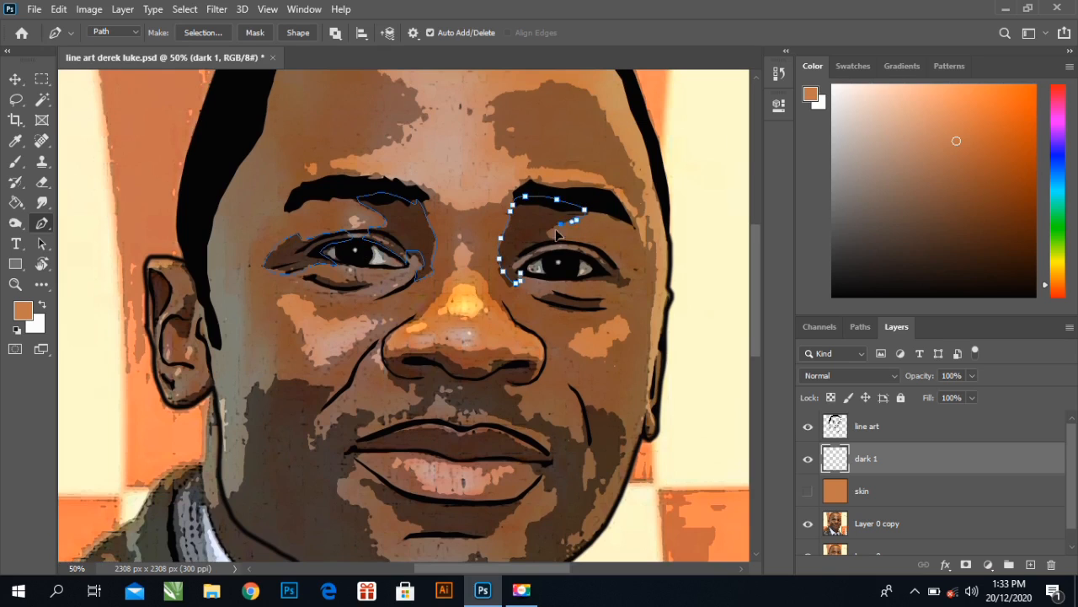
pyautogui.click(538, 250)
pyautogui.click(525, 259)
pyautogui.click(521, 274)
# - Trace a closed path around the dark crease beneath the viewer's-right eye
pyautogui.click(543, 293)
pyautogui.click(587, 310)
pyautogui.click(601, 308)
pyautogui.click(601, 298)
pyautogui.click(573, 294)
pyautogui.click(558, 293)
pyautogui.click(544, 292)
# - Trace a closed path around the dark area at the outer corner of the viewer's-right eye
pyautogui.click(582, 278)
pyautogui.moveTo(588, 279); pyautogui.dragTo(594, 280)
pyautogui.click(602, 282)
pyautogui.click(620, 284)
pyautogui.click(625, 274)
pyautogui.click(613, 262)
pyautogui.click(598, 253)
pyautogui.click(593, 256)
pyautogui.click(600, 269)
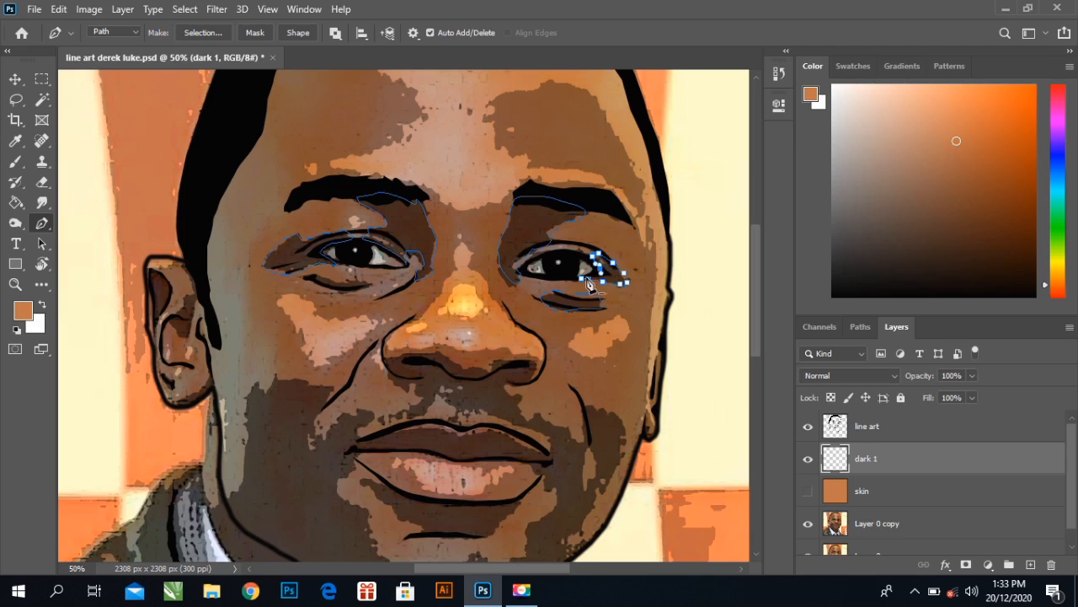
pyautogui.click(581, 278)
# - Start a path around the lower face shadow, following its upper and outer edges on the viewer's-left cheek
pyautogui.scroll(-3, 335, 399)
pyautogui.click(317, 319)
pyautogui.click(328, 301)
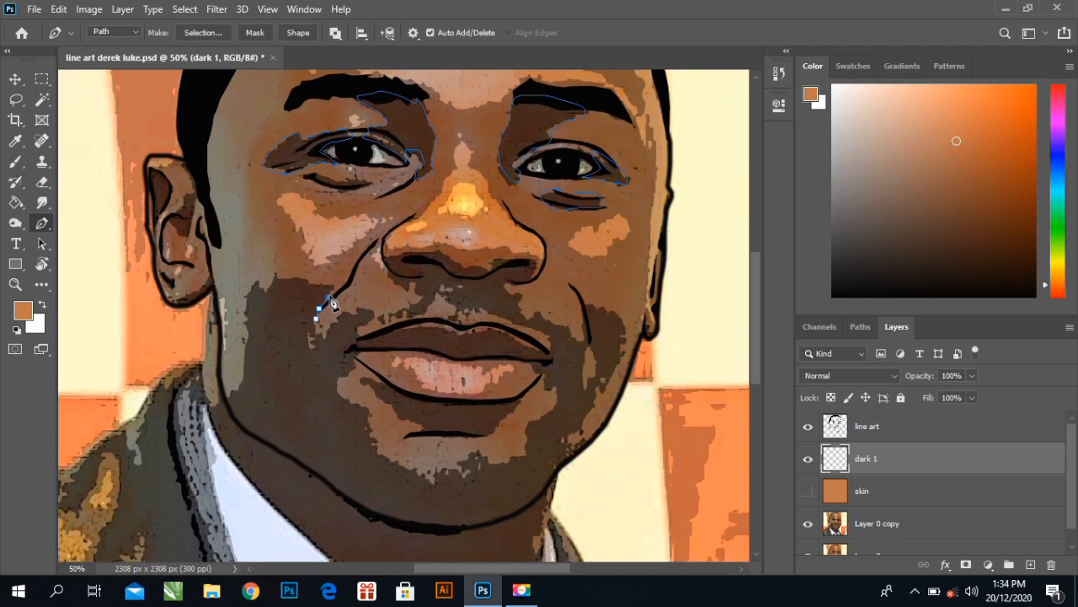
pyautogui.click(337, 286)
pyautogui.click(327, 284)
pyautogui.click(316, 283)
pyautogui.click(297, 279)
pyautogui.click(273, 277)
pyautogui.click(261, 287)
pyautogui.click(251, 292)
pyautogui.click(247, 314)
pyautogui.click(246, 347)
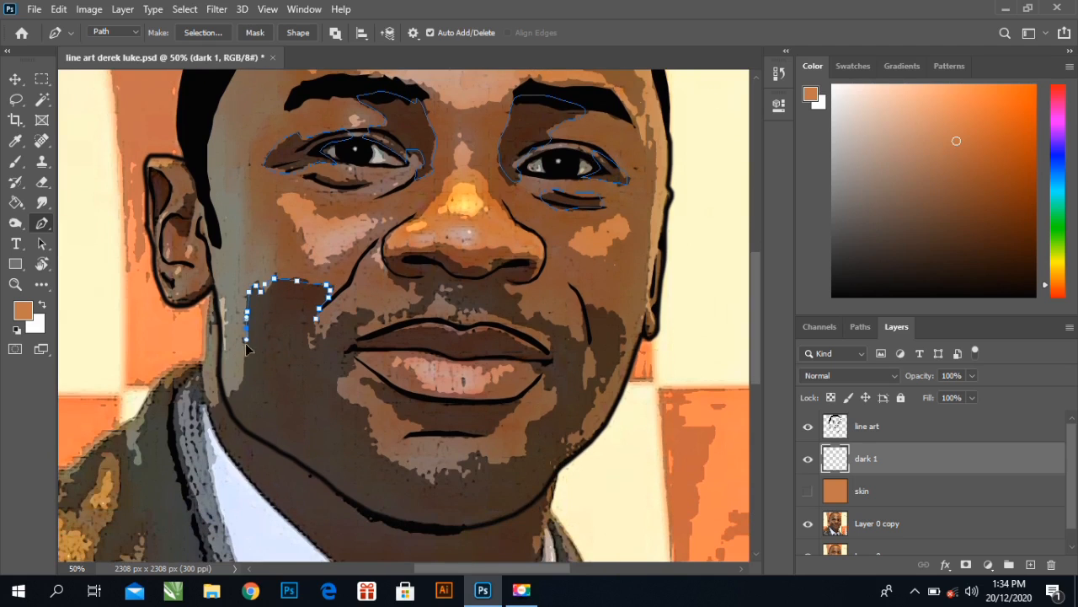
# - Continue the shadow path down the viewer's-left cheek, past the jawline and around the collar edge beside the neck
pyautogui.click(242, 380)
pyautogui.click(230, 391)
pyautogui.click(224, 397)
pyautogui.click(214, 406)
pyautogui.click(212, 412)
pyautogui.scroll(-2, 227, 460)
pyautogui.click(202, 331)
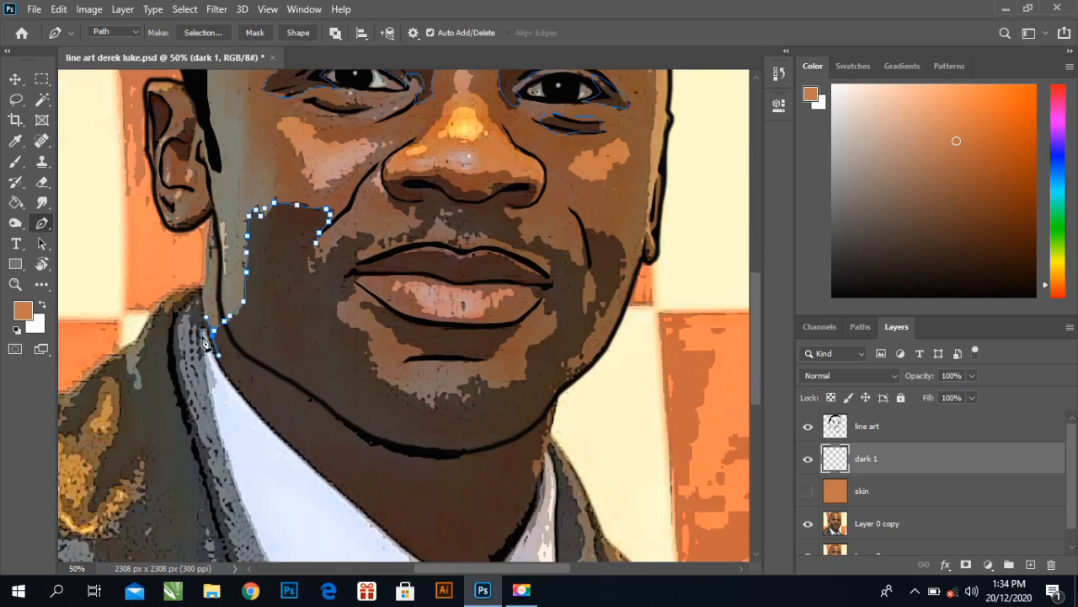
pyautogui.moveTo(208, 371); pyautogui.dragTo(217, 398)
pyautogui.moveTo(227, 421); pyautogui.dragTo(240, 443)
# - Extend the shadow path across the neck below the chin to the viewer's-right side of the jaw
pyautogui.scroll(-2, 240, 443)
pyautogui.click(274, 337)
pyautogui.click(341, 370)
pyautogui.click(459, 399)
pyautogui.click(521, 383)
pyautogui.click(551, 364)
pyautogui.click(566, 330)
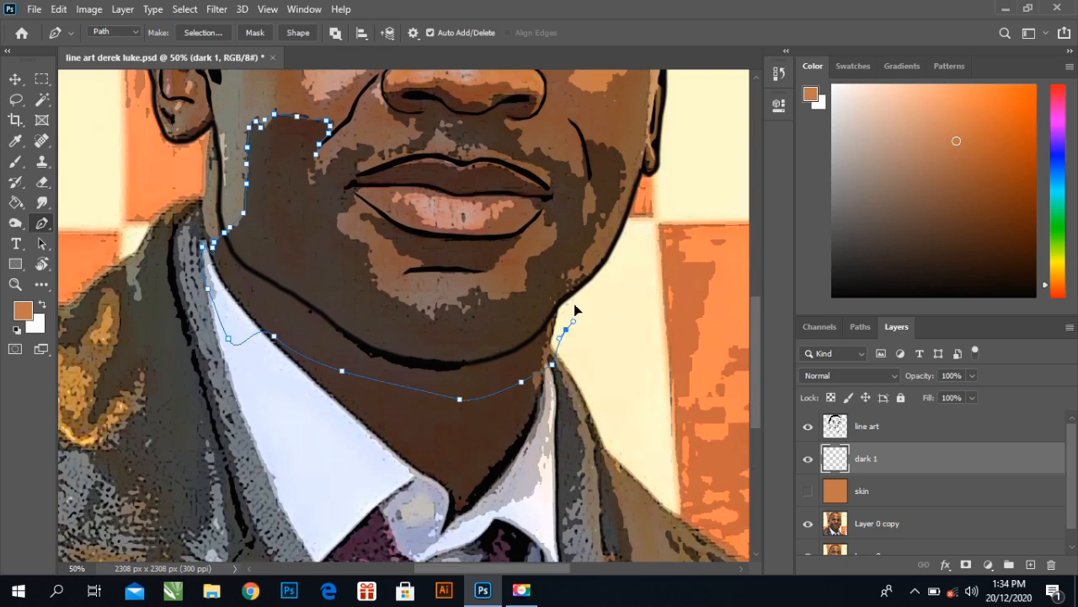
# - Carry the shadow path up the viewer's-right jaw and around the cheek shadow towards the nose
pyautogui.click(575, 301)
pyautogui.click(584, 285)
pyautogui.click(571, 271)
pyautogui.moveTo(600, 229)
pyautogui.mouseDown()
pyautogui.moveTo(615, 204)
pyautogui.moveTo(621, 161)
pyautogui.moveTo(596, 144)
pyautogui.moveTo(583, 226)
pyautogui.moveTo(584, 180)
pyautogui.moveTo(527, 152)
pyautogui.mouseUp()
# - Trace the shadow path around the nostrils, moustache and upper lip, closing it at the viewer's-left cheek
pyautogui.scroll(3, 516, 134)
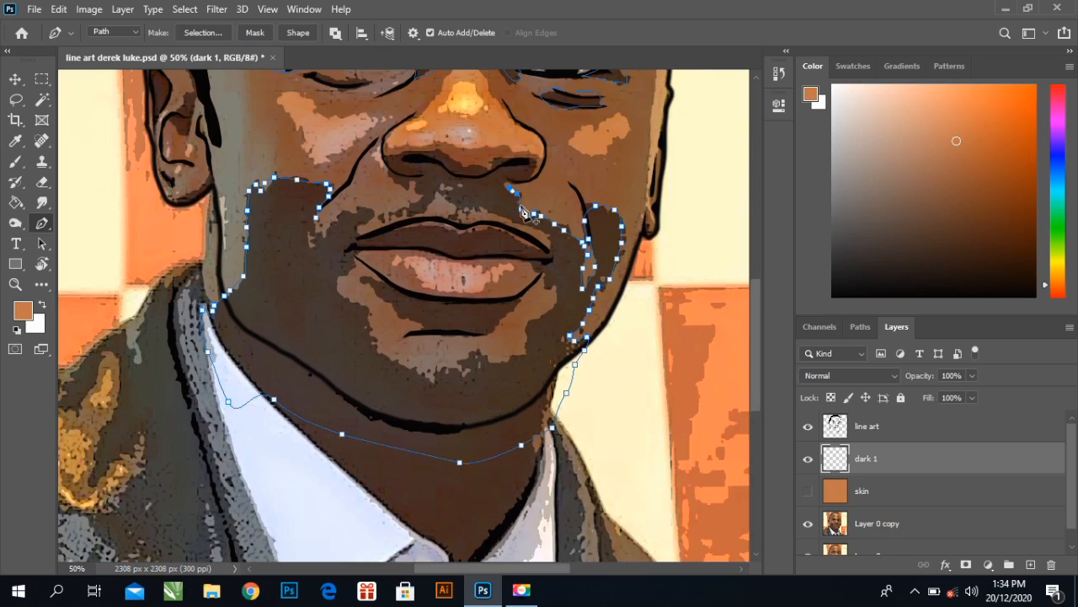
pyautogui.moveTo(518, 202)
pyautogui.mouseDown()
pyautogui.moveTo(530, 166)
pyautogui.moveTo(479, 176)
pyautogui.moveTo(489, 171)
pyautogui.moveTo(429, 152)
pyautogui.moveTo(385, 161)
pyautogui.moveTo(415, 204)
pyautogui.moveTo(482, 211)
pyautogui.moveTo(534, 227)
pyautogui.moveTo(549, 245)
pyautogui.moveTo(485, 225)
pyautogui.moveTo(370, 232)
pyautogui.moveTo(360, 227)
pyautogui.moveTo(376, 221)
pyautogui.moveTo(358, 206)
pyautogui.moveTo(318, 220)
pyautogui.mouseUp()
pyautogui.scroll(3, 444, 320)
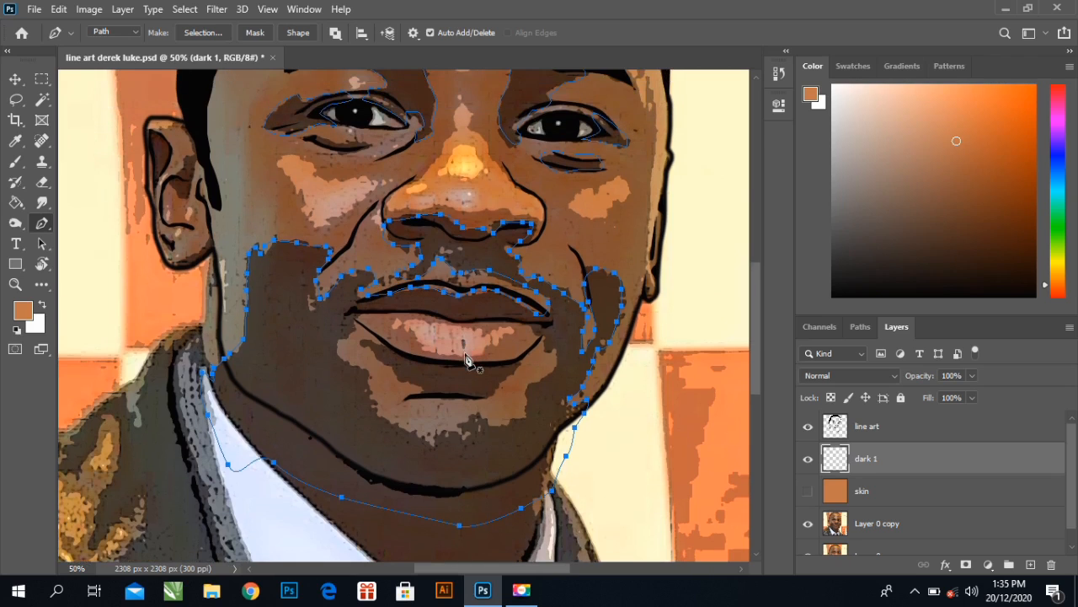
pyautogui.scroll(6, 432, 393)
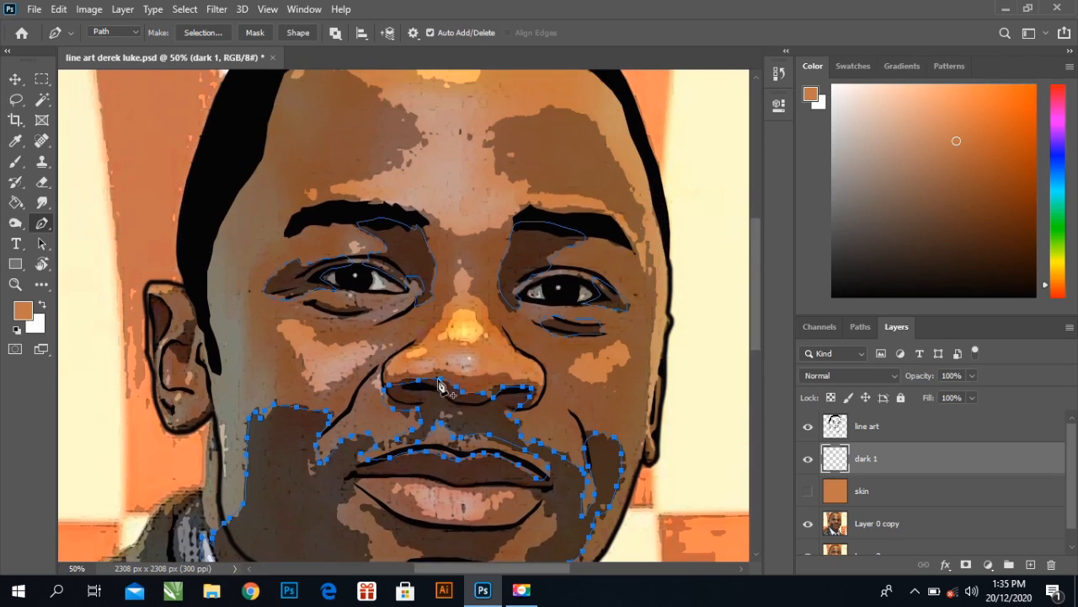
# - Trace closed paths around the two dark areas inside the viewer's-left ear
pyautogui.scroll(-3, 284, 350)
pyautogui.moveTo(153, 272)
pyautogui.mouseDown()
pyautogui.moveTo(150, 304)
pyautogui.moveTo(169, 299)
pyautogui.moveTo(167, 266)
pyautogui.moveTo(154, 269)
pyautogui.mouseUp()
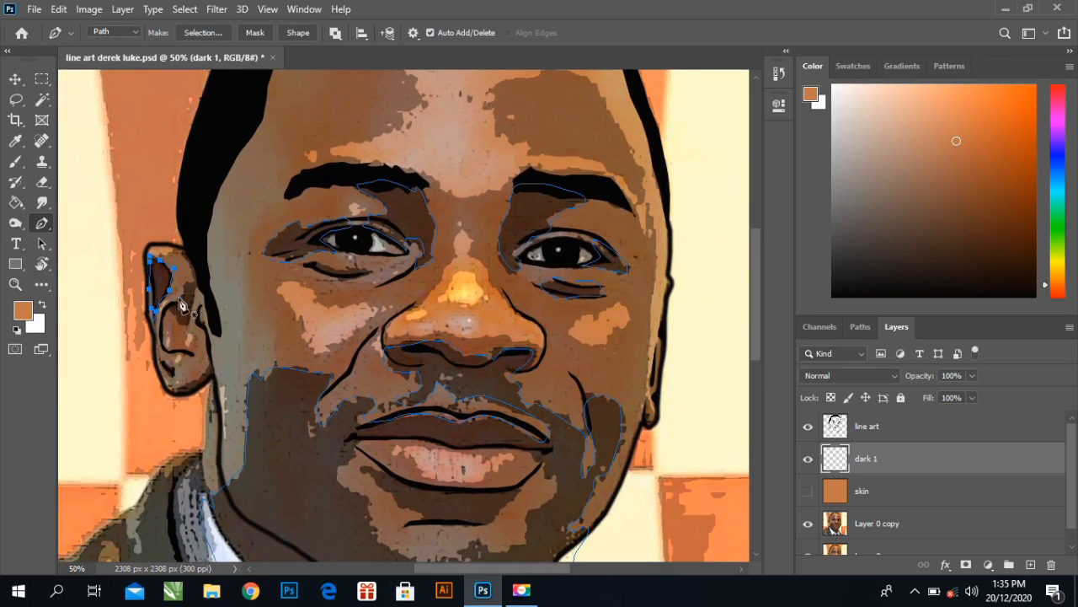
pyautogui.click(180, 297)
pyautogui.click(174, 302)
pyautogui.click(172, 312)
pyautogui.click(183, 321)
pyautogui.click(191, 305)
pyautogui.click(193, 300)
pyautogui.click(199, 292)
pyautogui.click(196, 275)
pyautogui.click(184, 278)
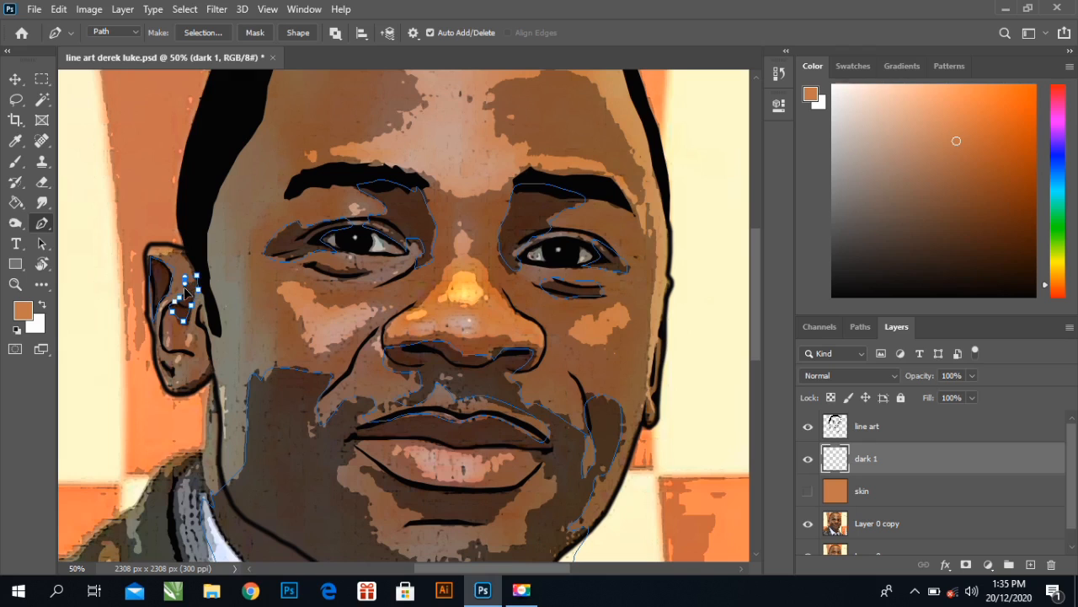
pyautogui.click(184, 291)
pyautogui.click(179, 297)
# - Fill the traced shadow paths on the dark 1 layer with colour 804e34 at 100% opacity
pyautogui.scroll(-2, 587, 354)
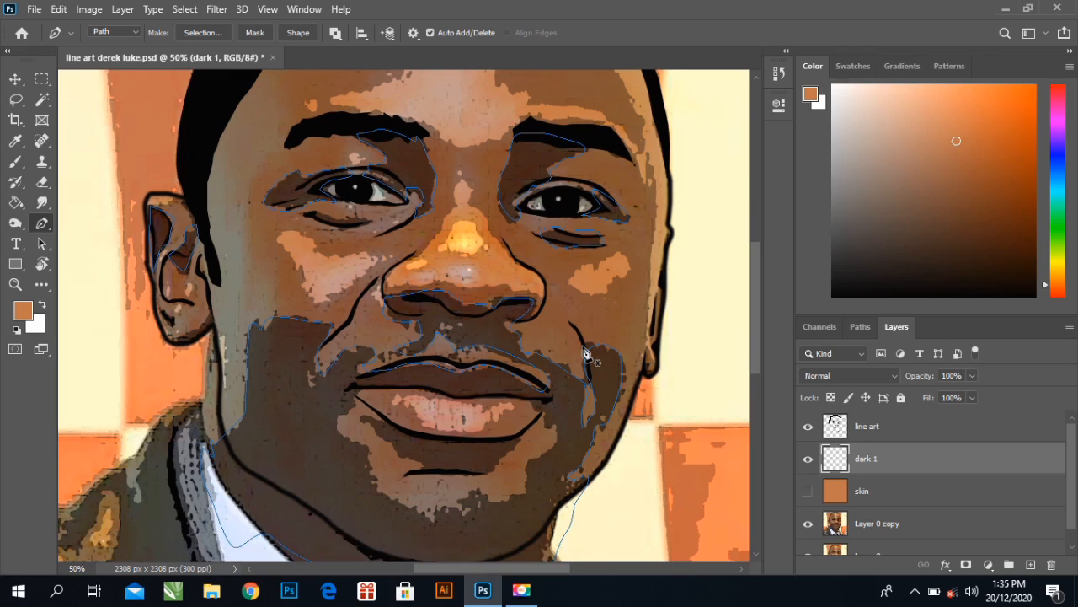
pyautogui.rightClick(462, 280)
pyautogui.click(530, 314)
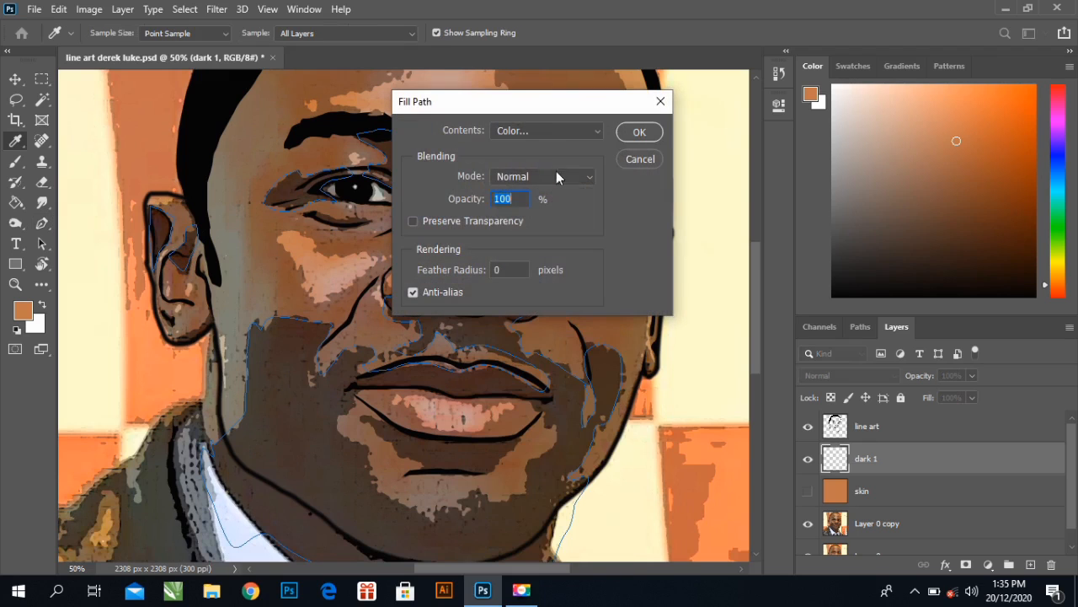
pyautogui.click(546, 130)
pyautogui.click(544, 174)
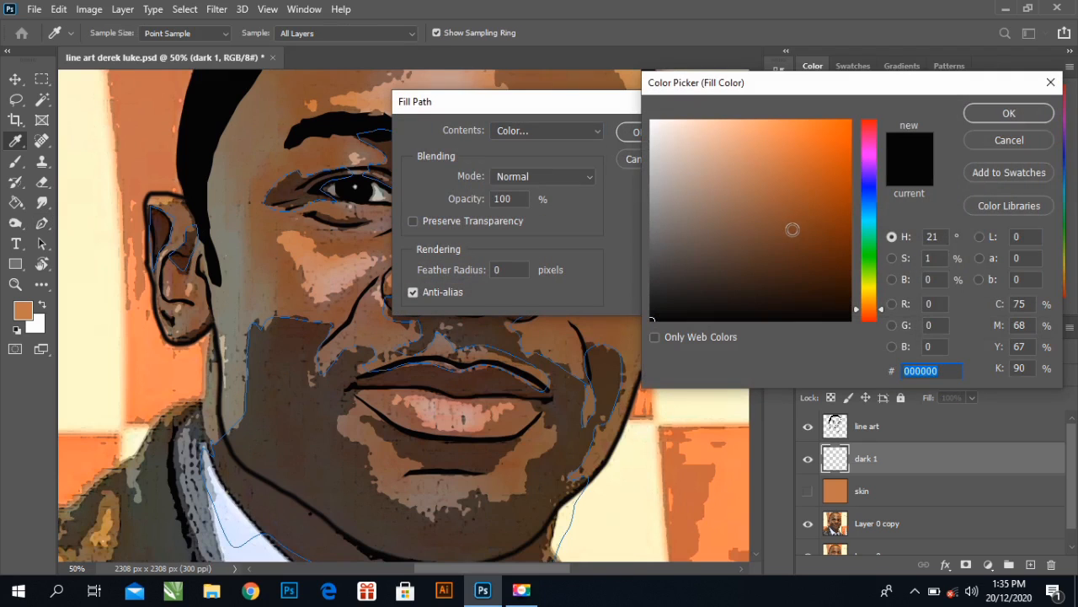
pyautogui.click(776, 227)
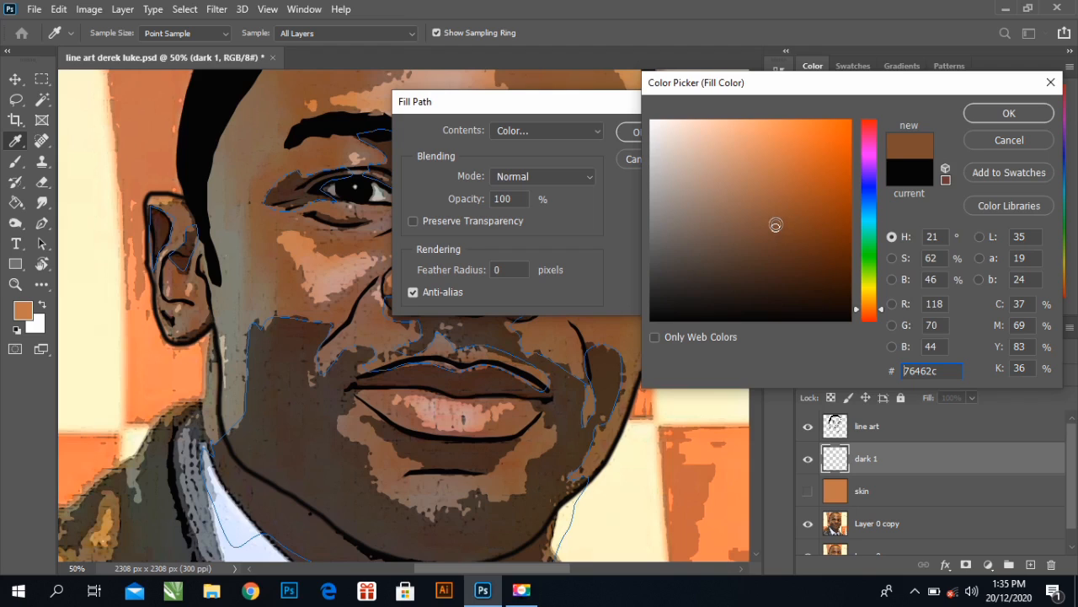
pyautogui.click(21, 312)
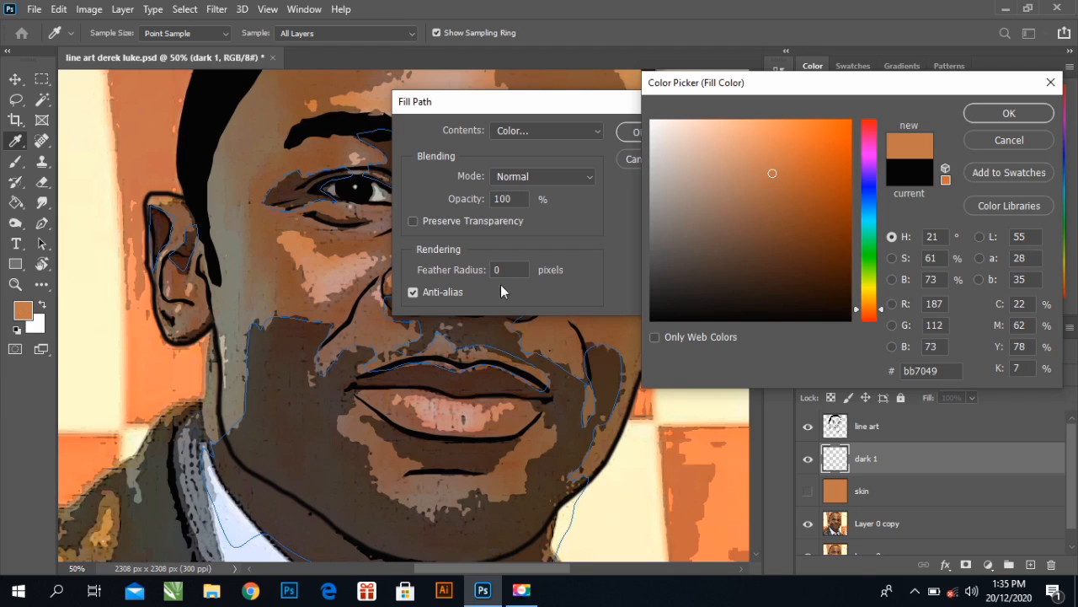
pyautogui.click(770, 220)
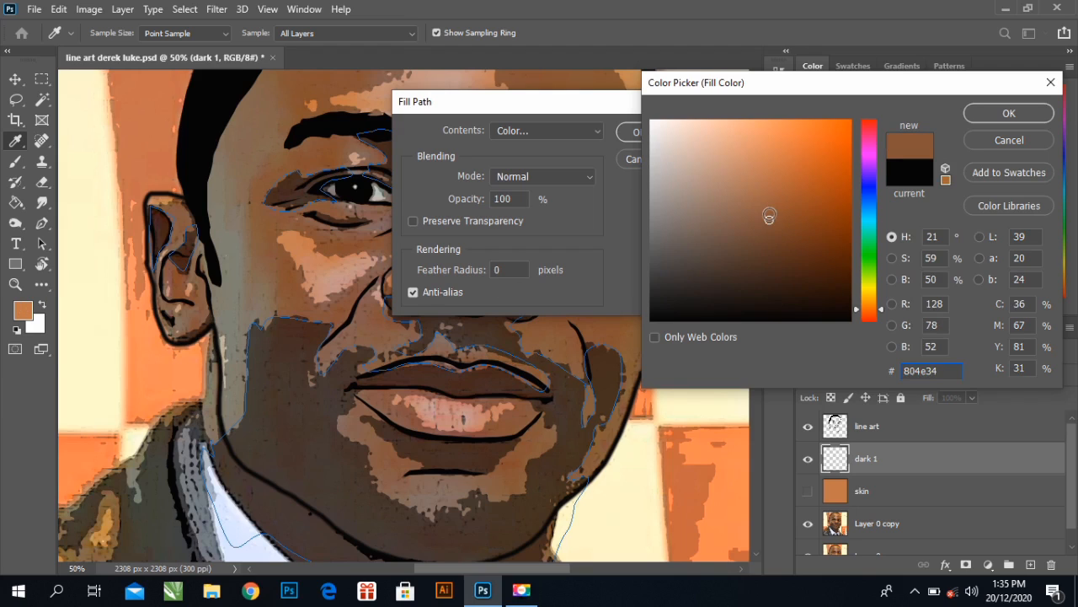
pyautogui.click(1032, 120)
pyautogui.click(634, 132)
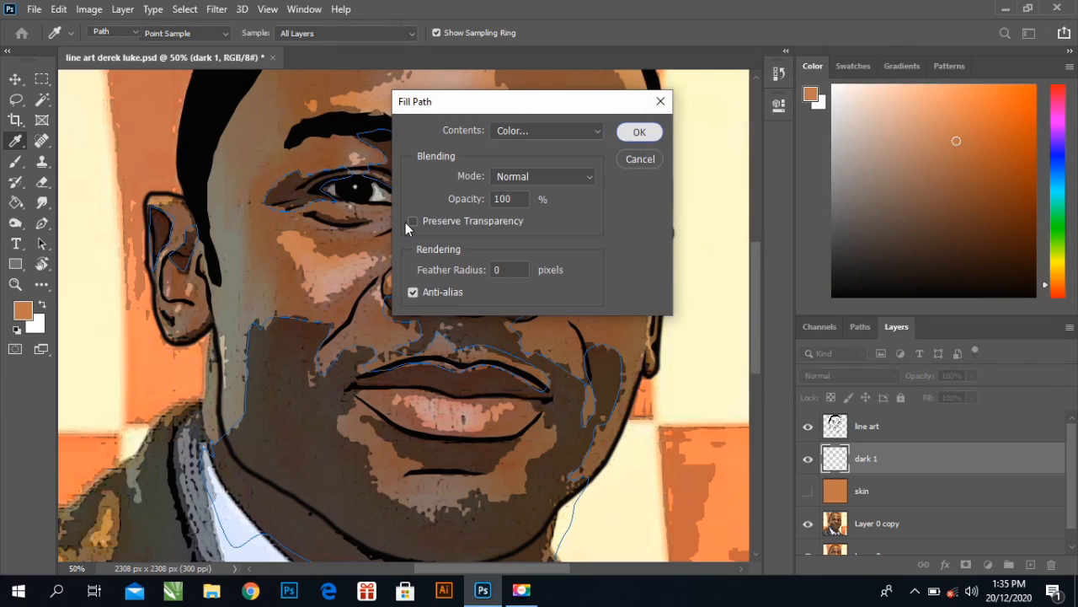
# - Delete the traced paths and hide the dark 1 layer to reveal the posterized photo
pyautogui.rightClick(405, 229)
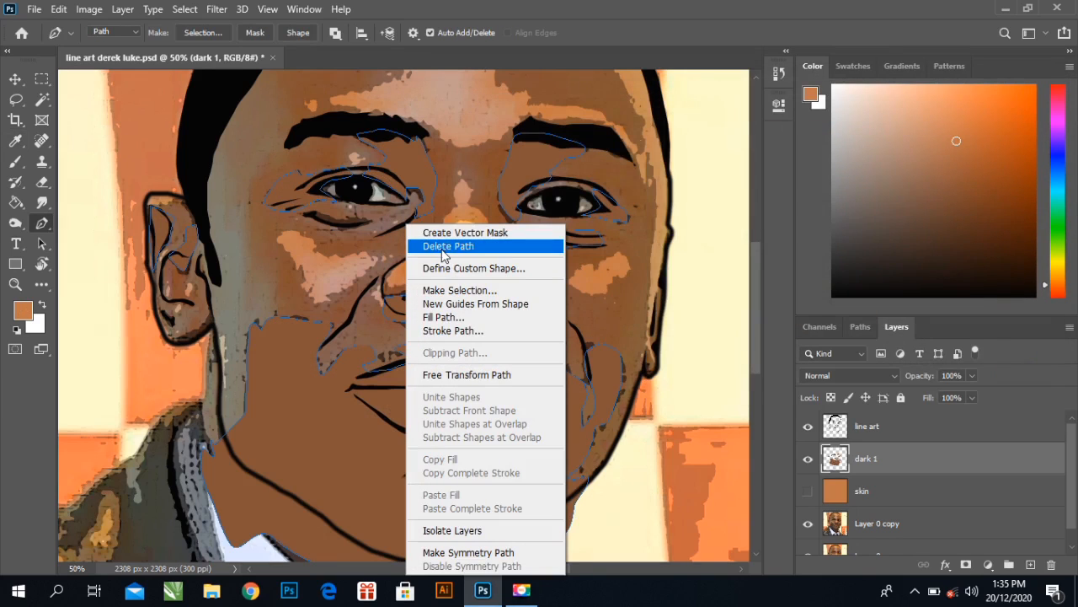
pyautogui.click(418, 244)
pyautogui.click(810, 460)
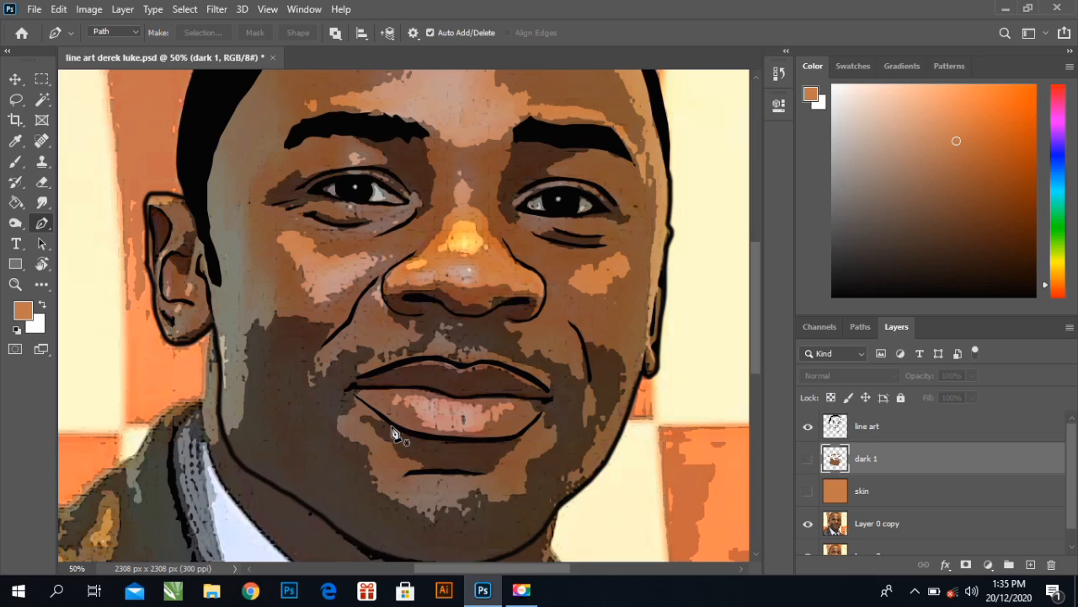
# - Start a path beside the under-lip shadow, following the lower lip's bottom edge to the viewer's-right end
pyautogui.click(401, 455)
pyautogui.click(391, 445)
pyautogui.click(374, 425)
pyautogui.moveTo(379, 433); pyautogui.dragTo(457, 438)
pyautogui.click(430, 437)
pyautogui.moveTo(474, 439); pyautogui.dragTo(484, 439)
pyautogui.click(498, 439)
pyautogui.click(515, 433)
pyautogui.click(523, 433)
pyautogui.click(514, 450)
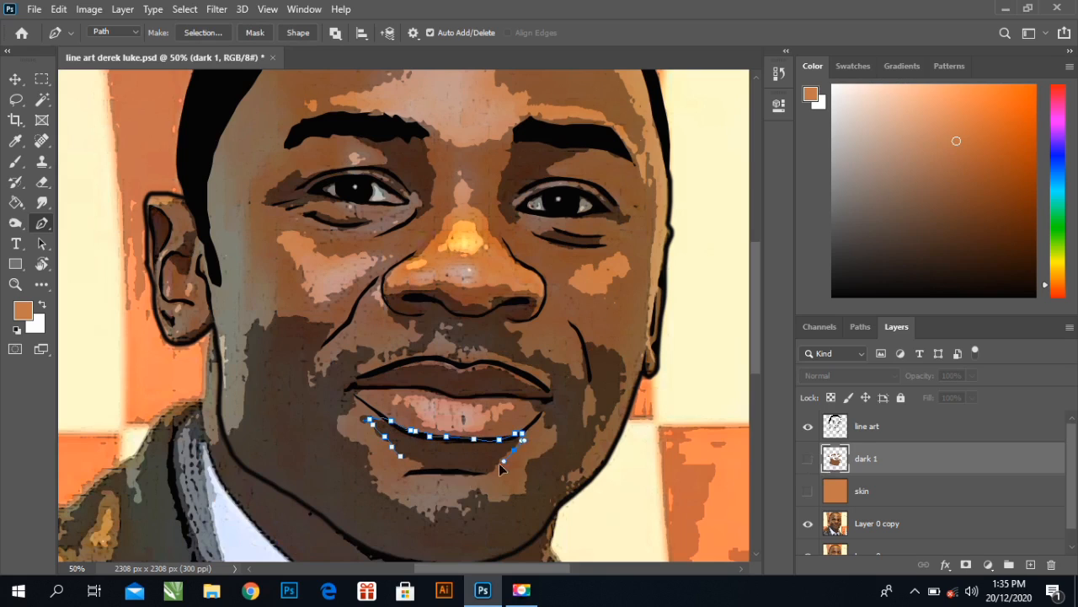
# - Continue the path back under the shadow below the lip and around the bottom of the chin's lighter area
pyautogui.click(495, 466)
pyautogui.moveTo(467, 476); pyautogui.dragTo(462, 473)
pyautogui.moveTo(442, 465); pyautogui.dragTo(434, 465)
pyautogui.click(414, 465)
pyautogui.click(399, 480)
pyautogui.click(400, 493)
pyautogui.click(422, 506)
pyautogui.click(482, 501)
pyautogui.click(507, 498)
pyautogui.click(527, 485)
# - Carry the path up the viewer's-right side of the chin and across the upper edge of the lower lip
pyautogui.click(531, 464)
pyautogui.click(560, 434)
pyautogui.click(542, 414)
pyautogui.click(506, 393)
pyautogui.click(454, 396)
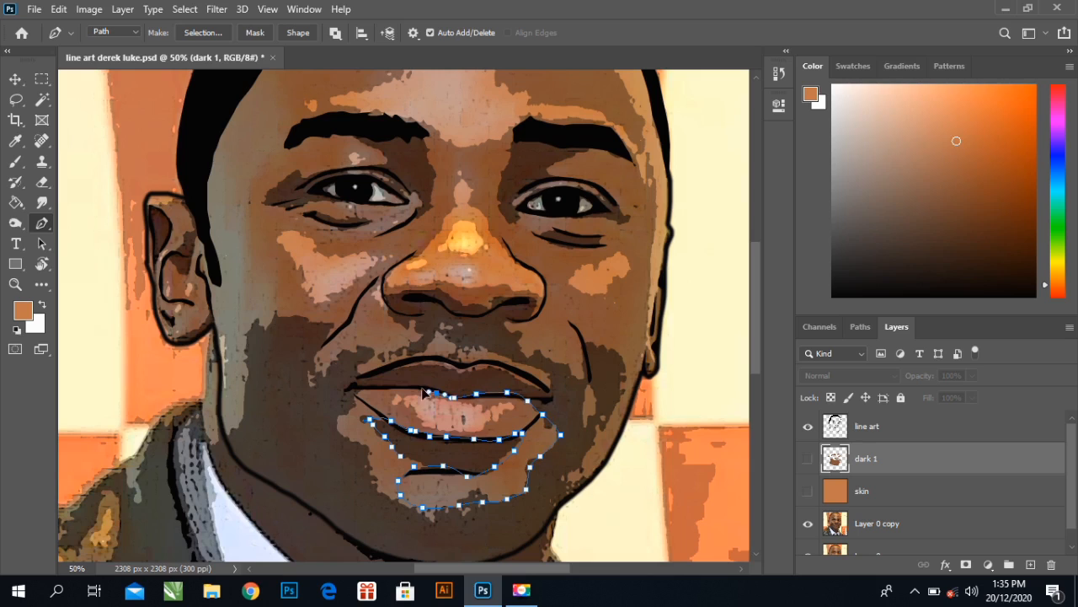
pyautogui.click(414, 386)
pyautogui.click(362, 388)
pyautogui.click(345, 395)
# - Close the path along the viewer's-left side of the chin and clear the enclosed lip and chin area from dark 1
pyautogui.click(336, 405)
pyautogui.click(344, 414)
pyautogui.click(337, 421)
pyautogui.click(337, 428)
pyautogui.click(357, 441)
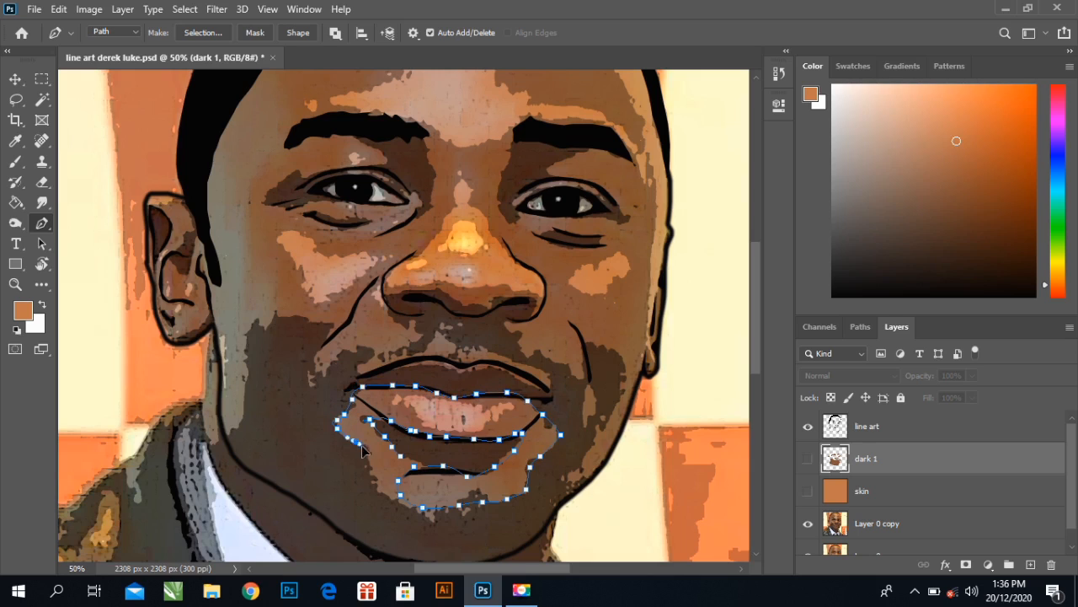
pyautogui.click(367, 450)
pyautogui.click(371, 467)
pyautogui.click(374, 482)
pyautogui.click(382, 494)
pyautogui.click(408, 481)
pyautogui.click(403, 464)
pyautogui.click(423, 465)
pyautogui.click(401, 456)
pyautogui.hotkey('ctrl', 'Return')
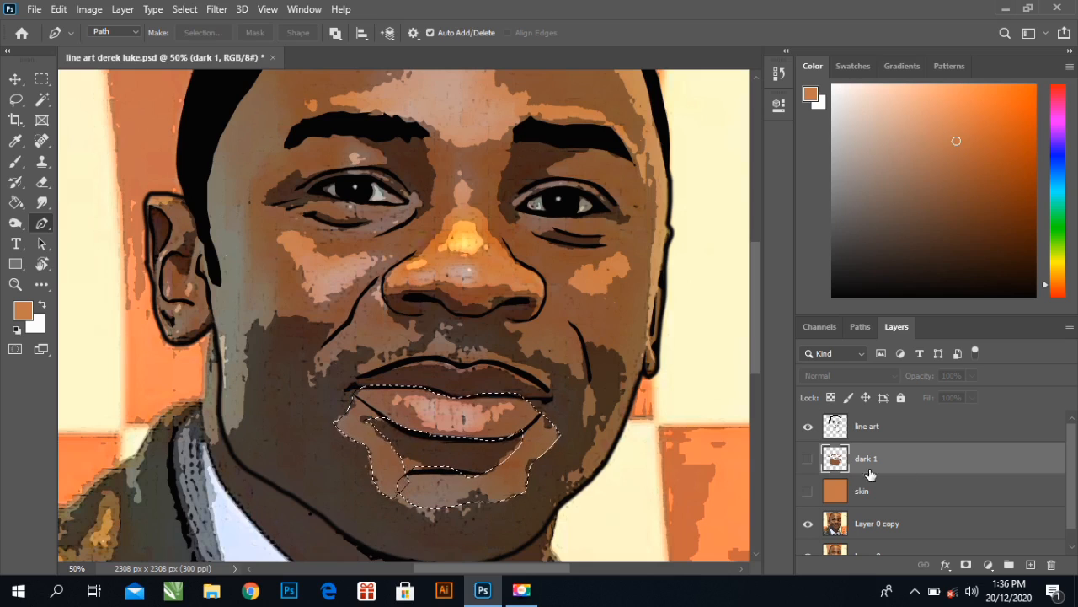
pyautogui.click(808, 458)
pyautogui.click(808, 459)
pyautogui.click(639, 450)
pyautogui.hotkey('ctrl', 'd')
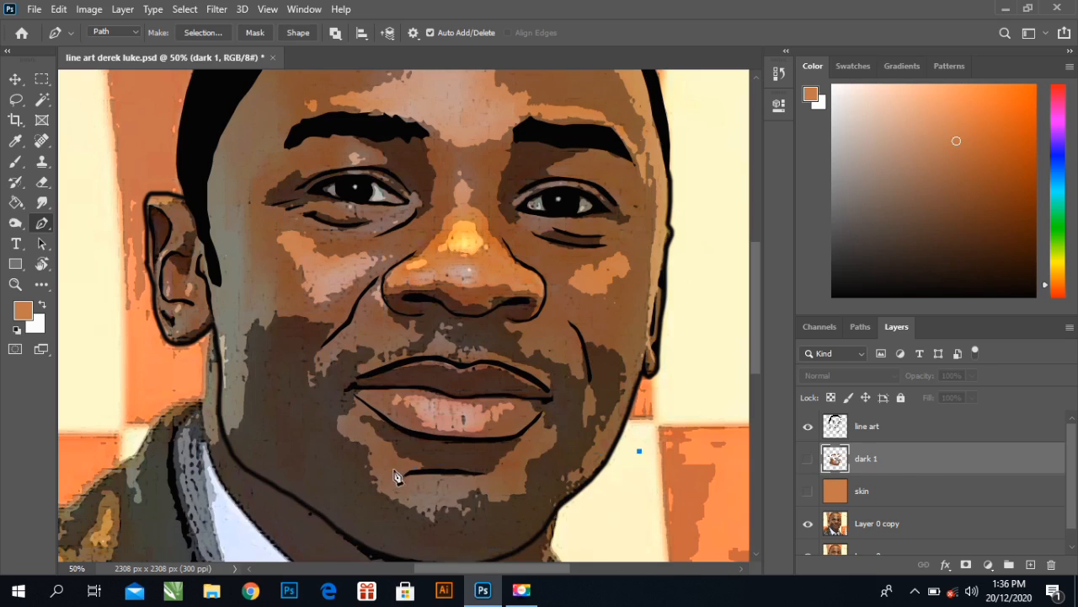
pyautogui.click(385, 469)
pyautogui.click(402, 461)
pyautogui.click(413, 472)
pyautogui.click(395, 491)
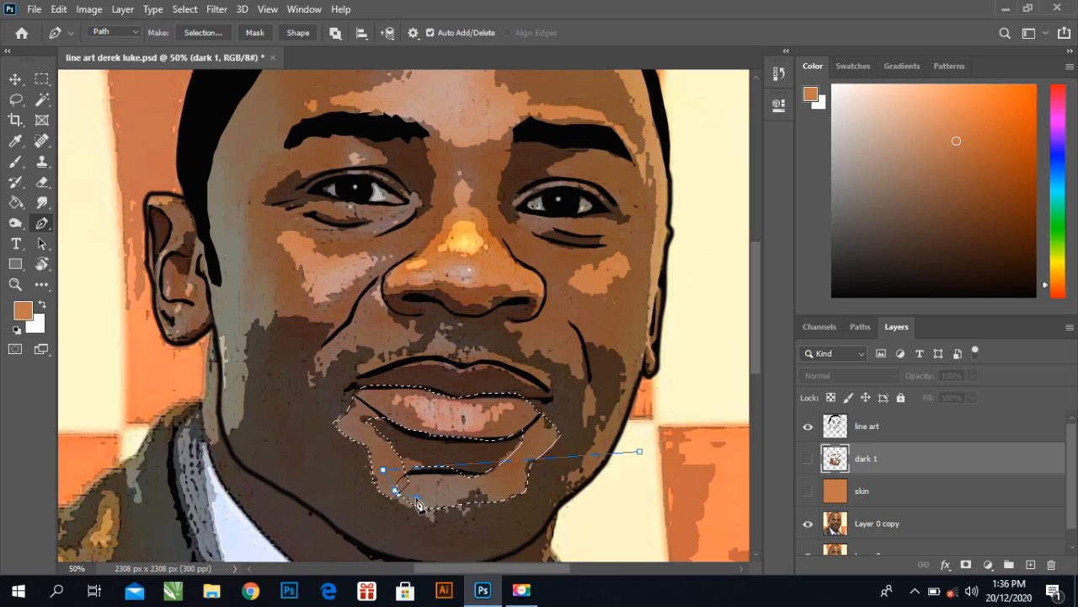
pyautogui.click(417, 497)
pyautogui.click(416, 483)
pyautogui.click(419, 468)
pyautogui.click(460, 464)
pyautogui.hotkey('ctrl', 'z')
pyautogui.hotkey('ctrl', 'z')
pyautogui.hotkey('ctrl', 'z')
pyautogui.hotkey('ctrl', 'z')
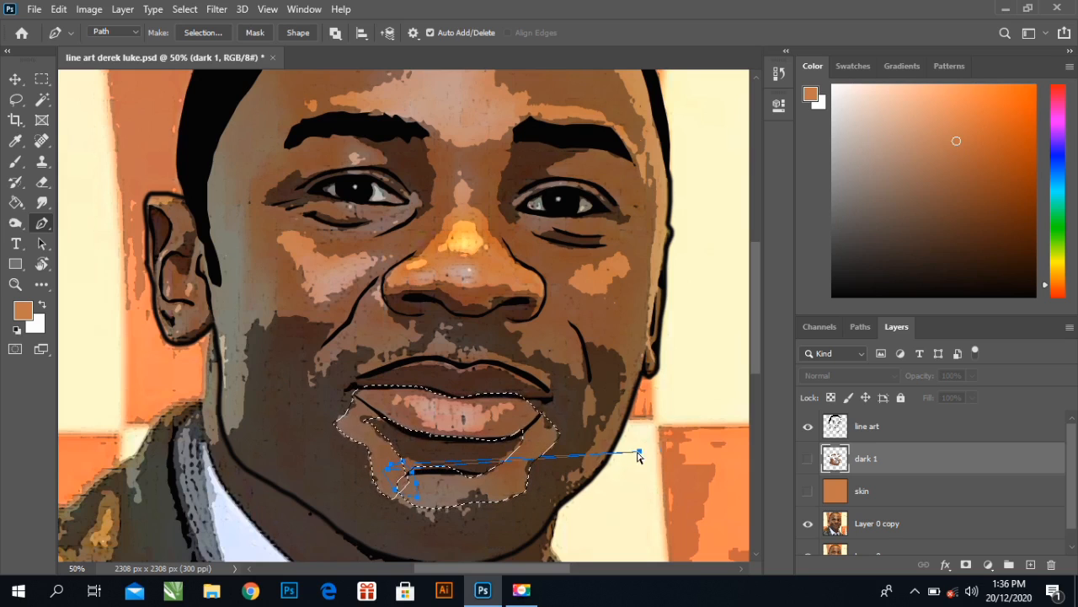
# - Select the leftover patch on the viewer's-left side of the chin, clear it from dark 1 and show that layer
pyautogui.click(396, 482)
pyautogui.hotkey('ctrl', 'Return')
pyautogui.click(808, 458)
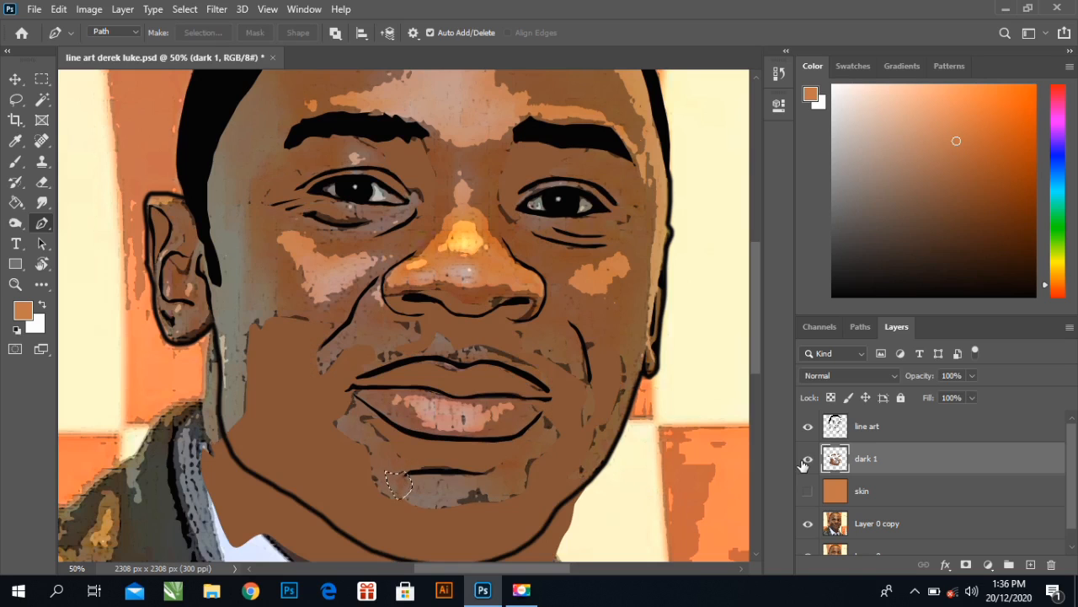
pyautogui.hotkey('ctrl', 'd')
# - Preview the dark shadows on the whole portrait against the skin layer, leaving the skin layer hidden
pyautogui.press('z')
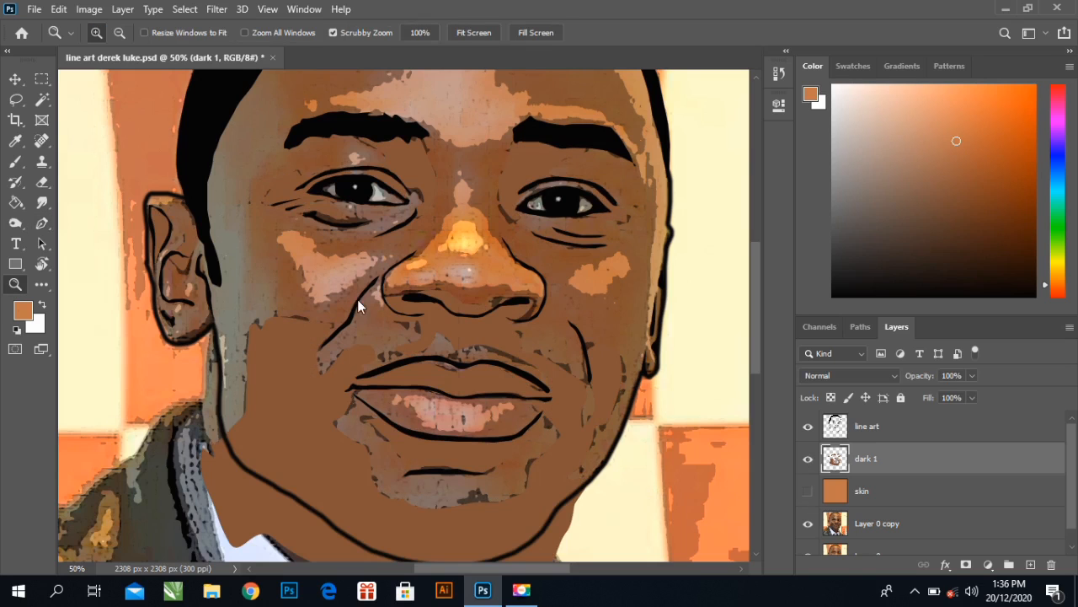
pyautogui.rightClick(357, 300)
pyautogui.click(376, 309)
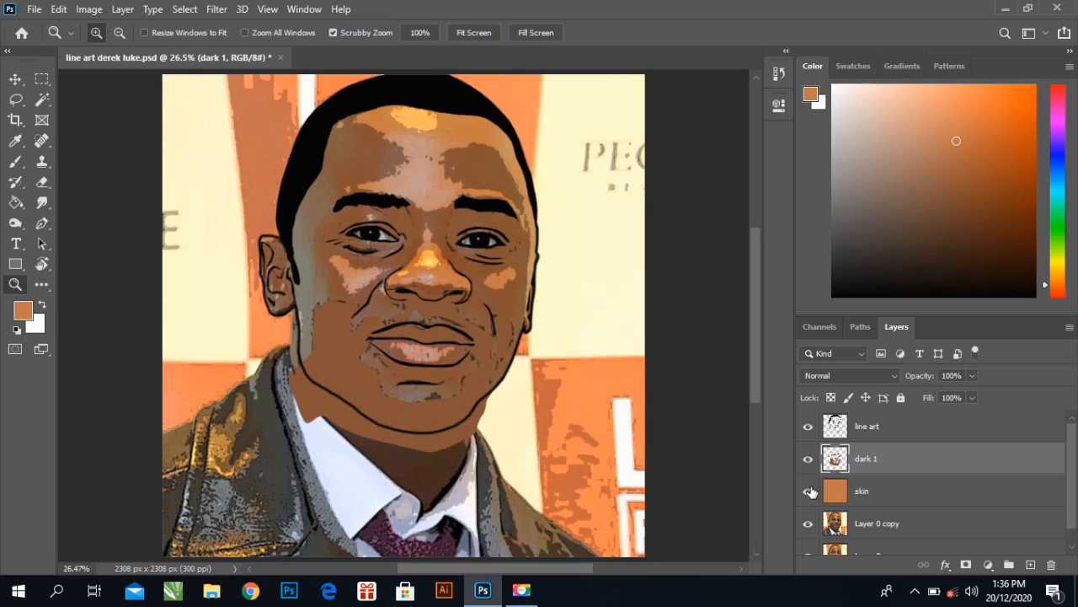
pyautogui.click(808, 491)
pyautogui.click(809, 492)
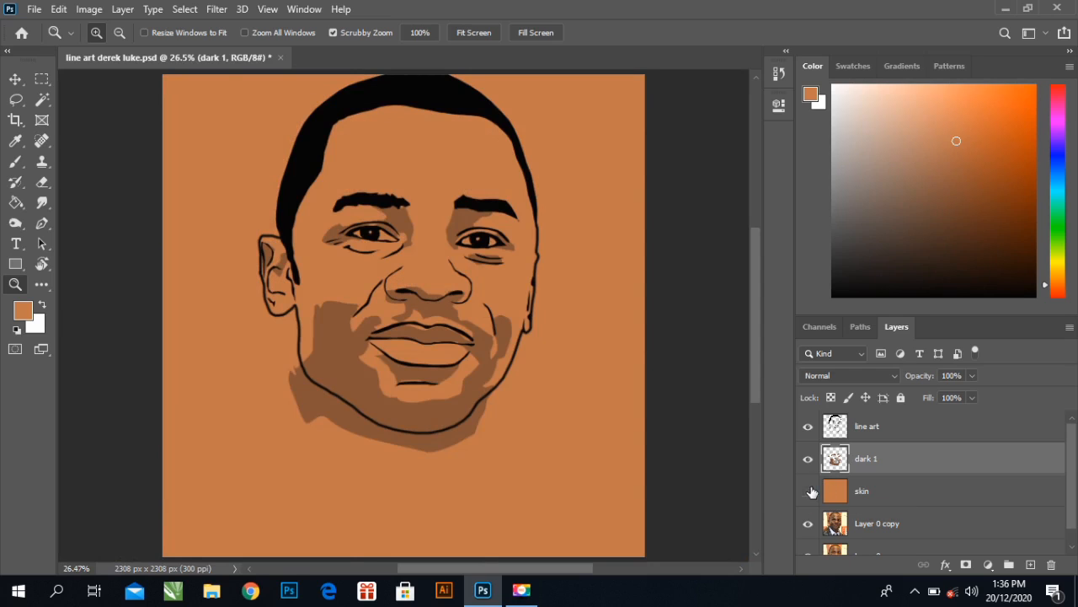
# - Add a new layer directly above the skin layer and name it dark 2
pyautogui.click(933, 494)
pyautogui.click(1030, 565)
pyautogui.doubleClick(863, 490)
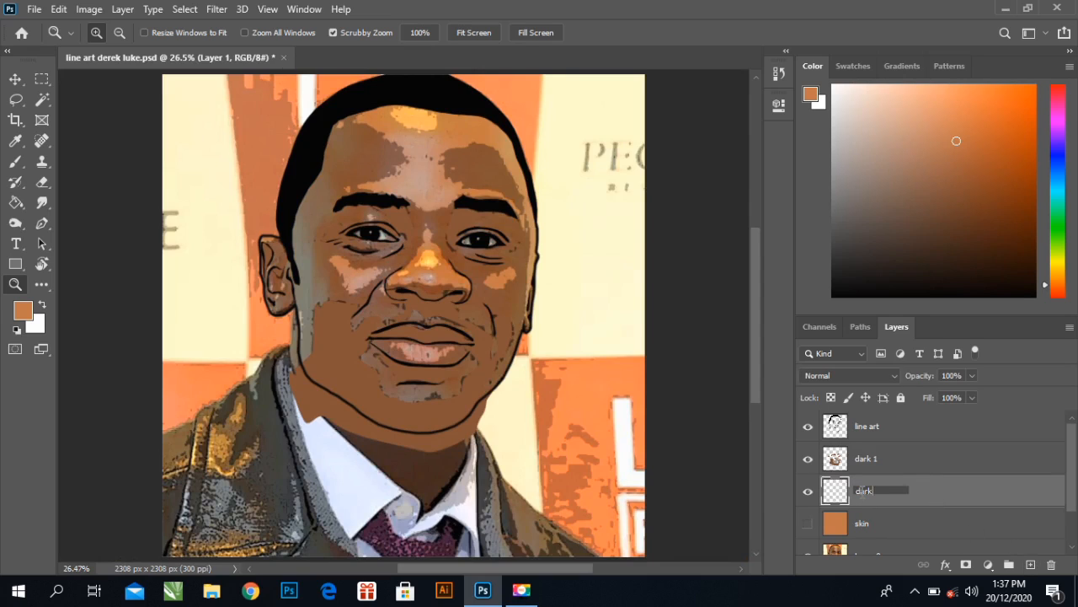
pyautogui.press('Return')
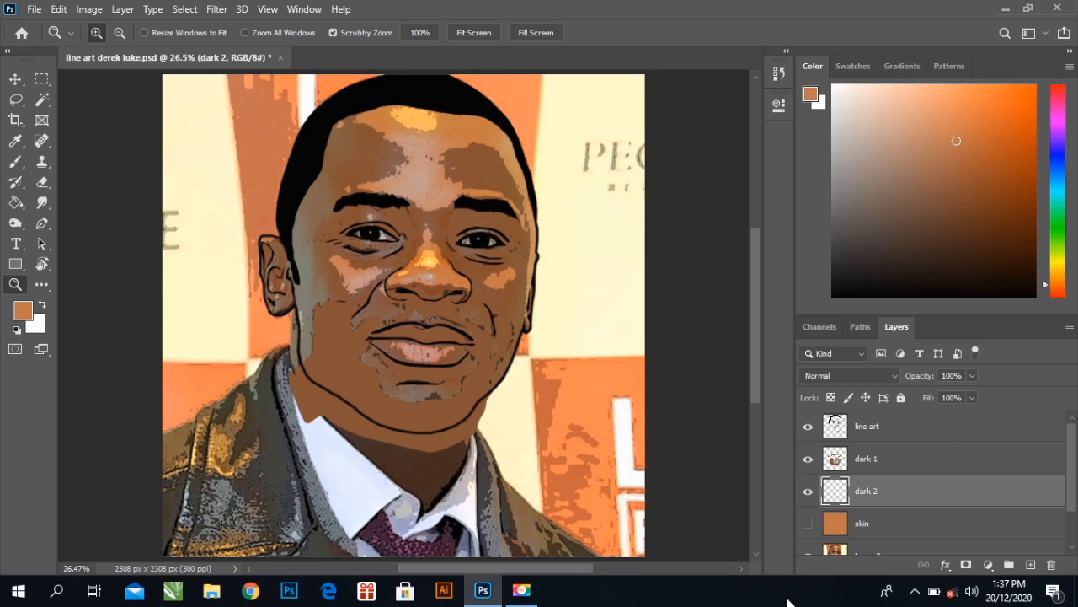
# - Trace a closed Pen tool path around the shadow along the underside of the nose, with dark 2 active
pyautogui.click(459, 262)
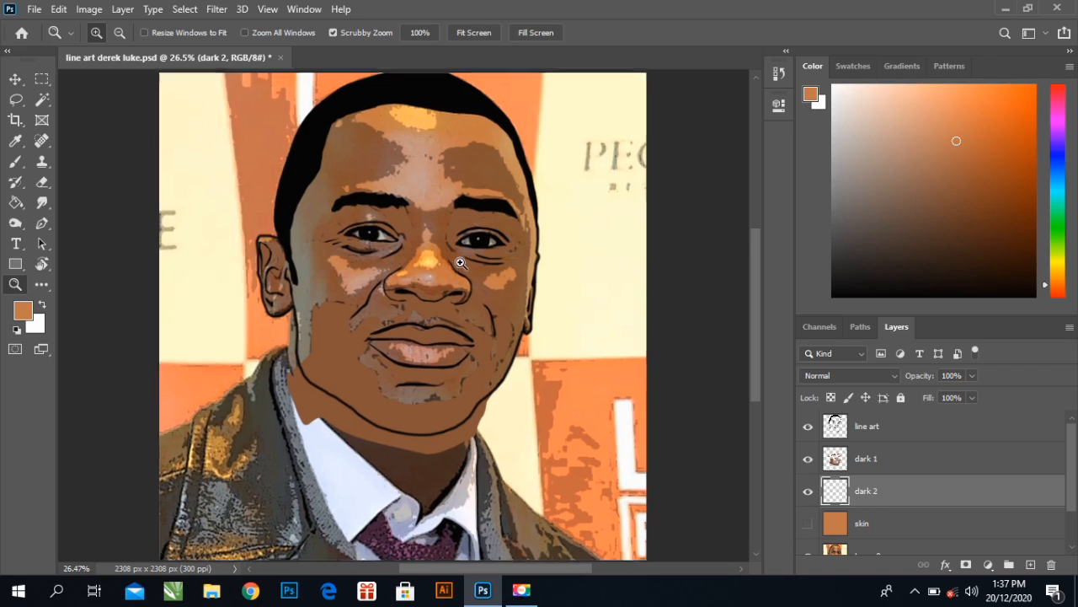
pyautogui.click(459, 263)
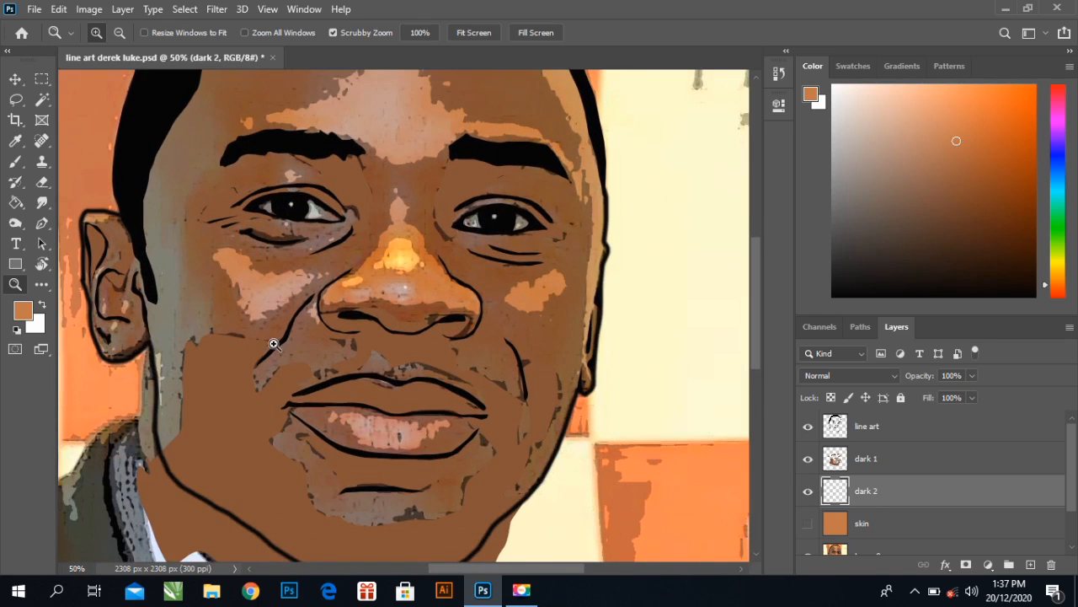
pyautogui.scroll(2, 237, 327)
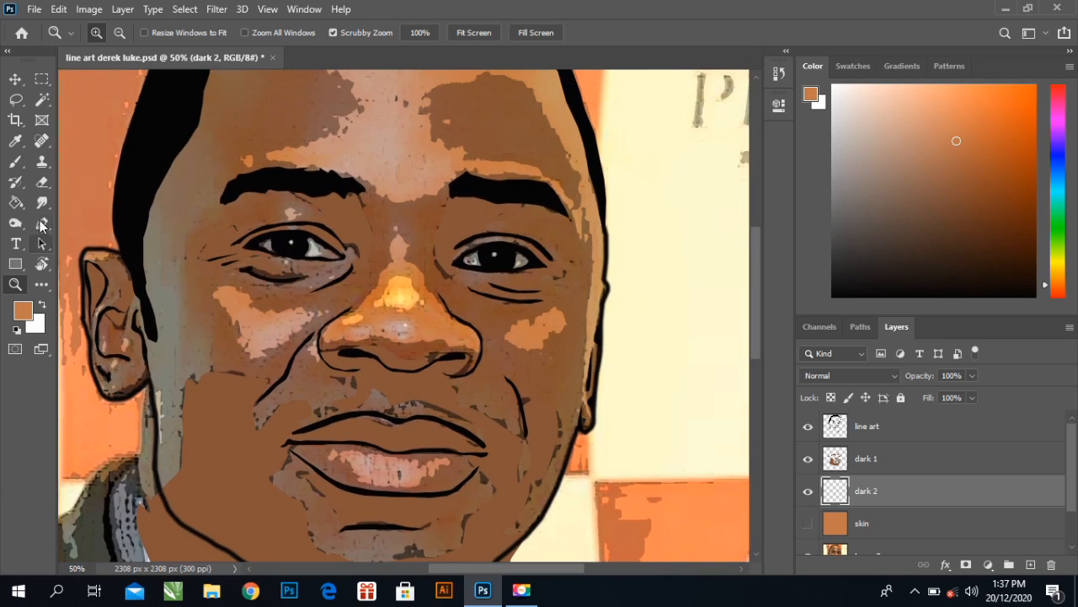
pyautogui.moveTo(42, 223); pyautogui.dragTo(57, 222)
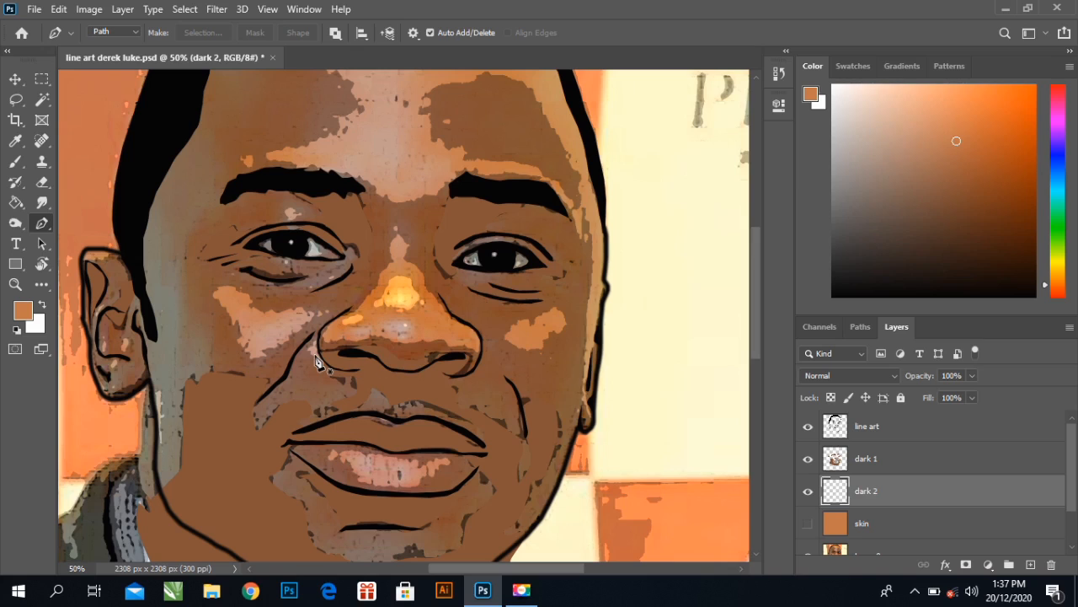
pyautogui.scroll(3, 317, 363)
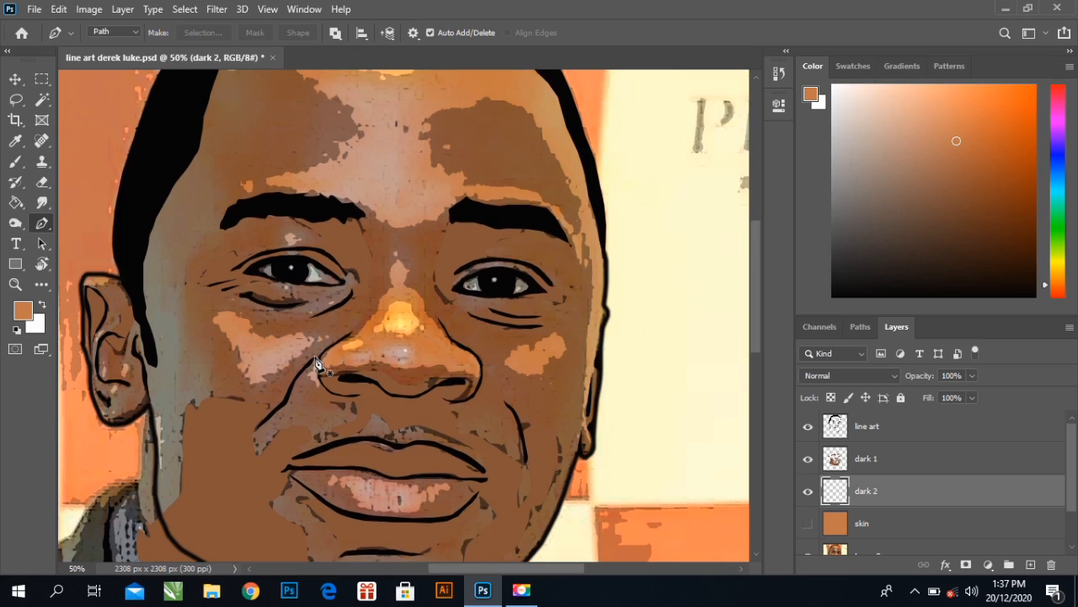
pyautogui.scroll(-2, 317, 364)
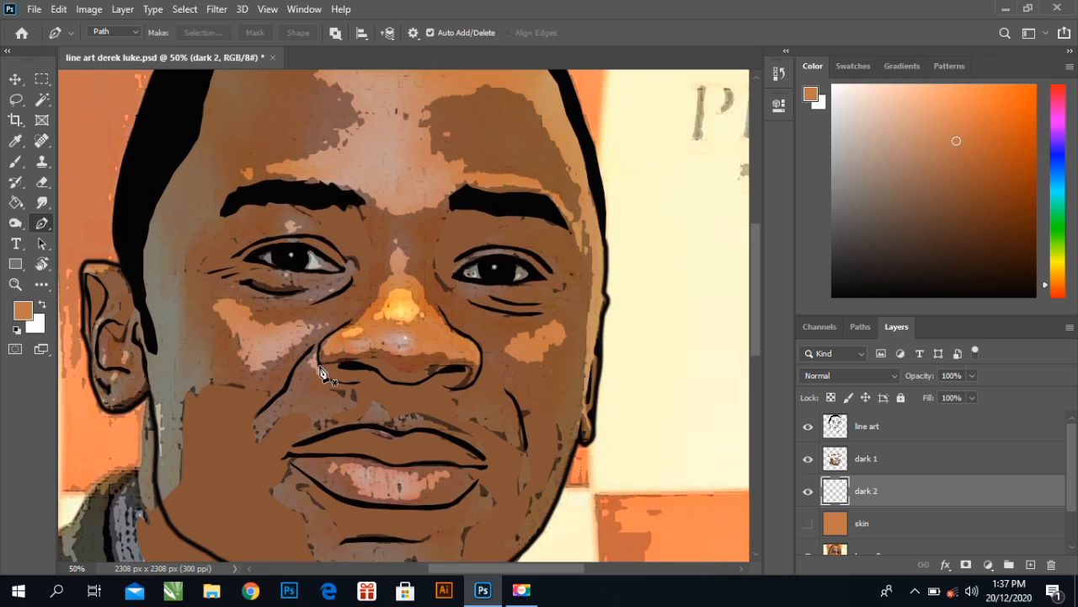
pyautogui.click(316, 364)
pyautogui.moveTo(354, 357); pyautogui.dragTo(396, 354)
pyautogui.moveTo(478, 374)
pyautogui.mouseDown()
pyautogui.moveTo(408, 381)
pyautogui.moveTo(340, 373)
pyautogui.mouseUp()
pyautogui.click(321, 374)
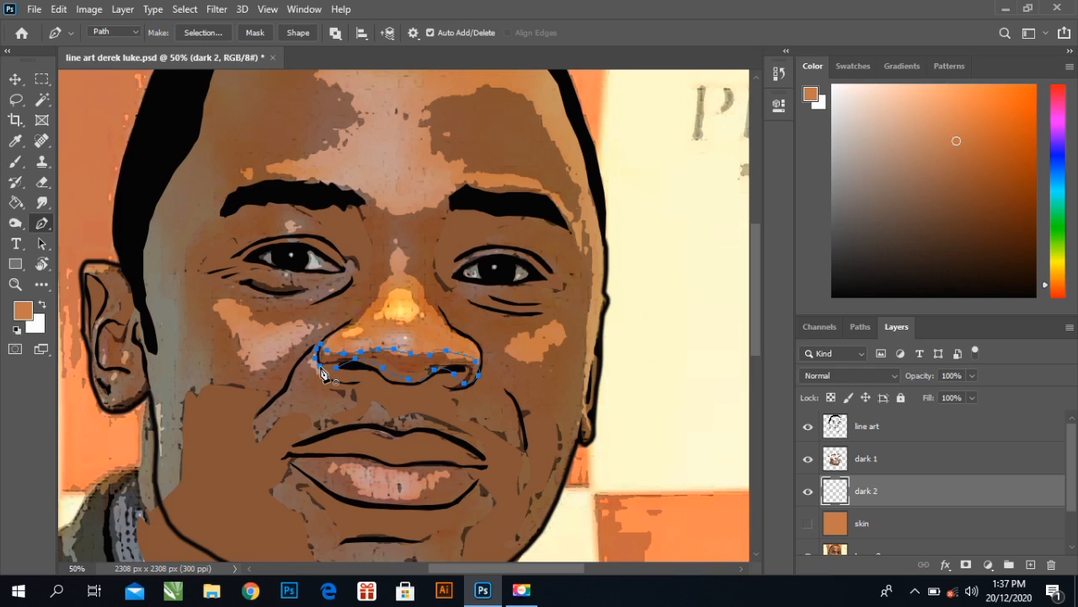
# - Start the large face-shadow path at the top of the viewer's-left ear, running around the ear and down the jaw
pyautogui.scroll(-3, 307, 379)
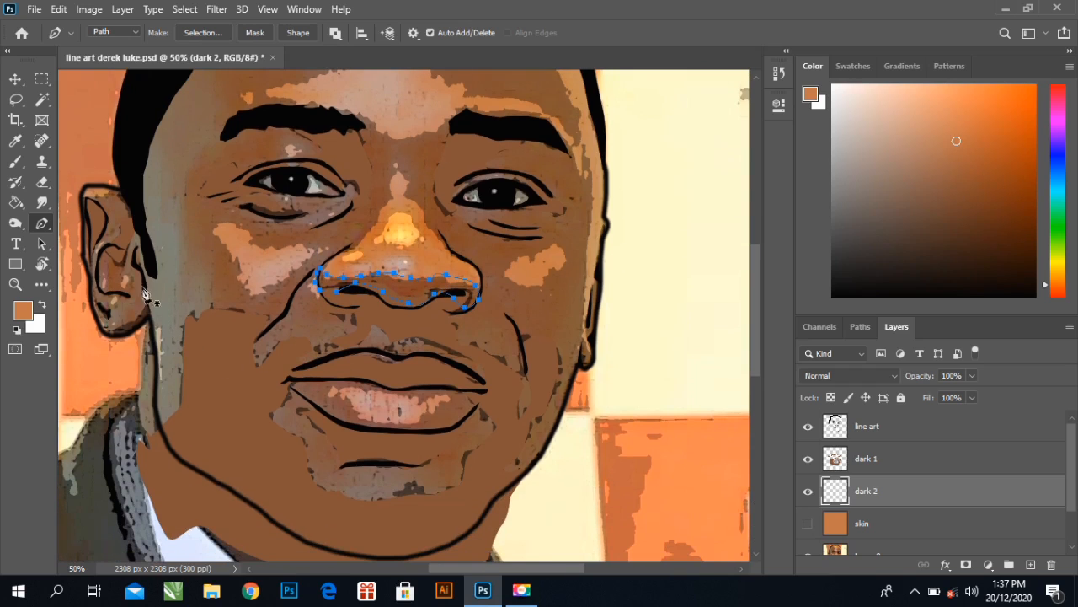
pyautogui.click(101, 192)
pyautogui.click(96, 199)
pyautogui.click(86, 194)
pyautogui.moveTo(80, 215); pyautogui.dragTo(64, 284)
pyautogui.moveTo(71, 318); pyautogui.dragTo(135, 334)
pyautogui.moveTo(141, 333); pyautogui.dragTo(147, 343)
pyautogui.moveTo(146, 369); pyautogui.dragTo(143, 382)
pyautogui.moveTo(180, 477); pyautogui.dragTo(188, 484)
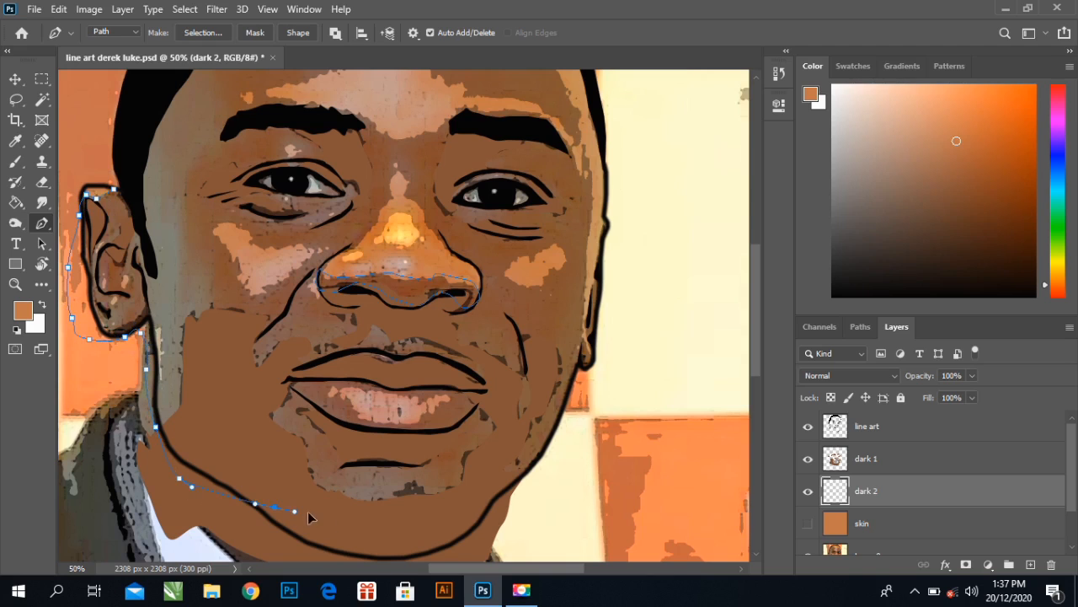
# - Continue the face-shadow path across the chin and up the viewer's-right jaw to beside the ear
pyautogui.moveTo(327, 514); pyautogui.dragTo(342, 518)
pyautogui.moveTo(509, 481); pyautogui.dragTo(530, 487)
pyautogui.moveTo(551, 467); pyautogui.dragTo(578, 386)
pyautogui.click(582, 365)
pyautogui.moveTo(583, 343); pyautogui.dragTo(579, 332)
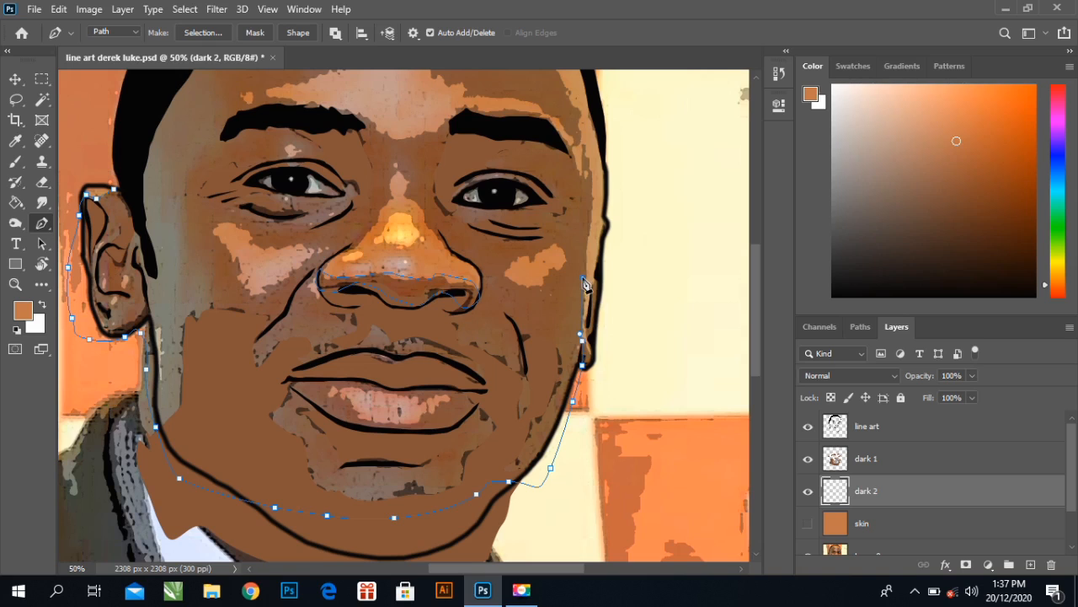
pyautogui.click(583, 278)
# - Route the face-shadow path around the viewer's-right cheek highlight and up to the temple
pyautogui.scroll(2, 584, 303)
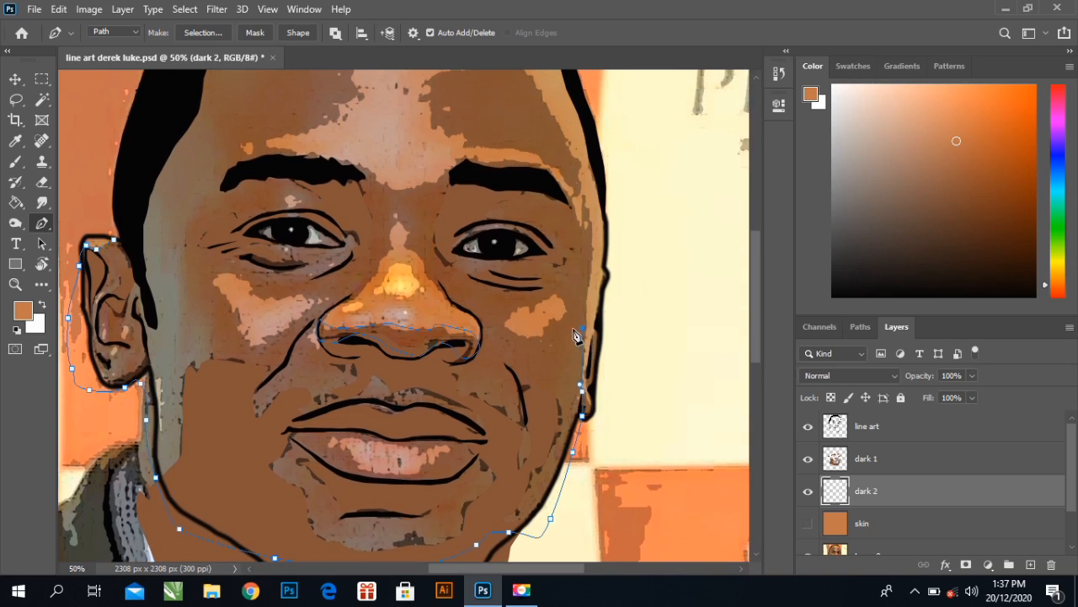
pyautogui.moveTo(543, 334); pyautogui.dragTo(517, 334)
pyautogui.moveTo(551, 294); pyautogui.dragTo(581, 271)
pyautogui.moveTo(596, 250); pyautogui.dragTo(587, 216)
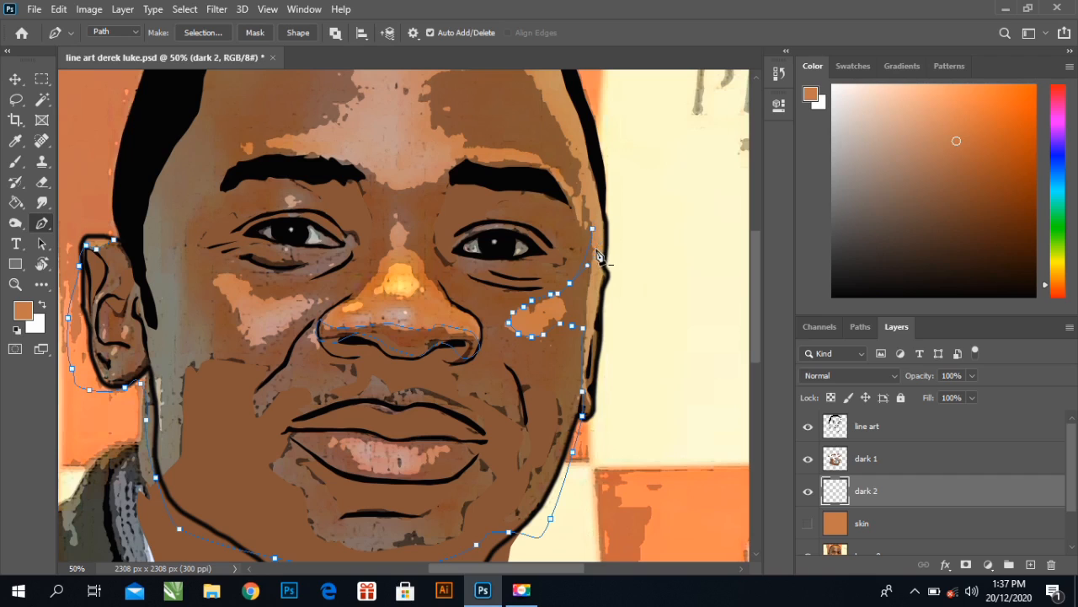
# - Carry the face-shadow path above both eyebrows, dipping between them along the edge of the light forehead area
pyautogui.scroll(2, 570, 203)
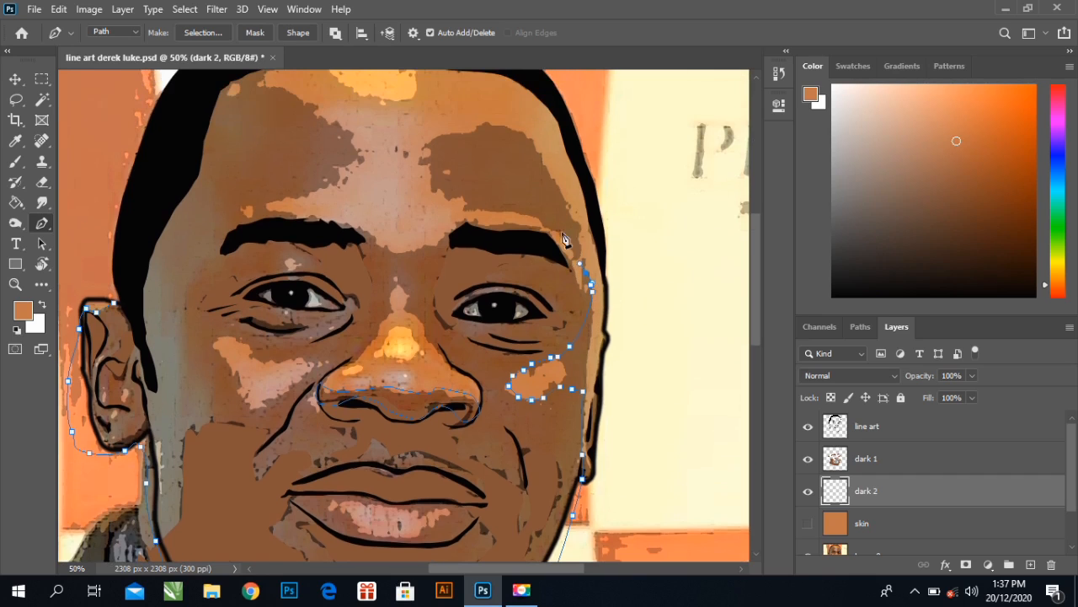
pyautogui.moveTo(558, 242); pyautogui.dragTo(514, 221)
pyautogui.moveTo(494, 221); pyautogui.dragTo(349, 224)
pyautogui.click(417, 247)
pyautogui.moveTo(333, 219); pyautogui.dragTo(272, 218)
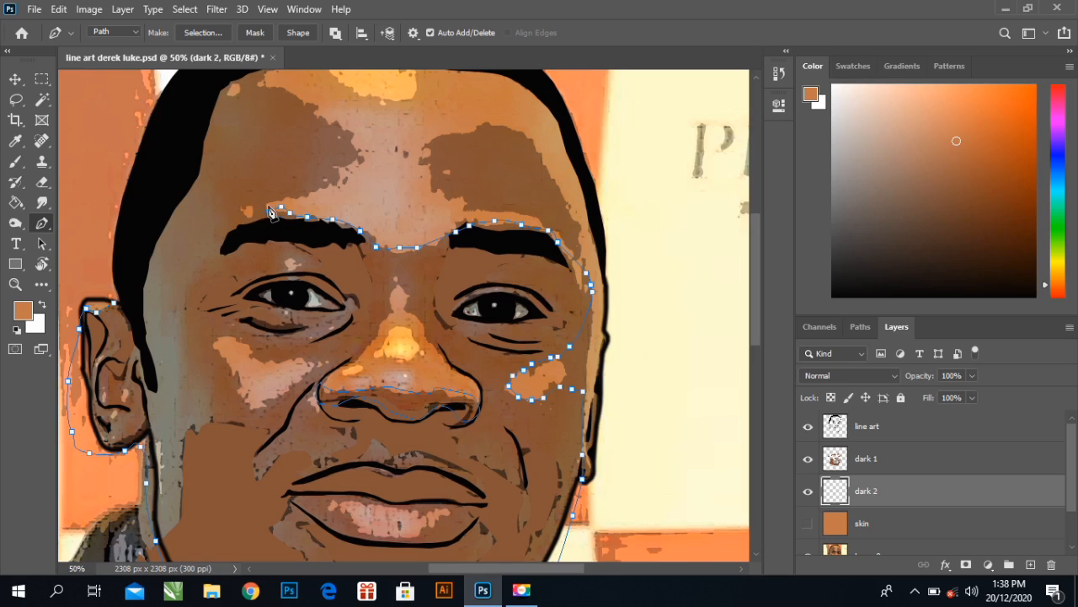
# - Trace the viewer's-left forehead shadow edge, run the path through the hair and close it at the ear
pyautogui.moveTo(345, 169); pyautogui.dragTo(336, 117)
pyautogui.scroll(3, 305, 179)
pyautogui.click(287, 173)
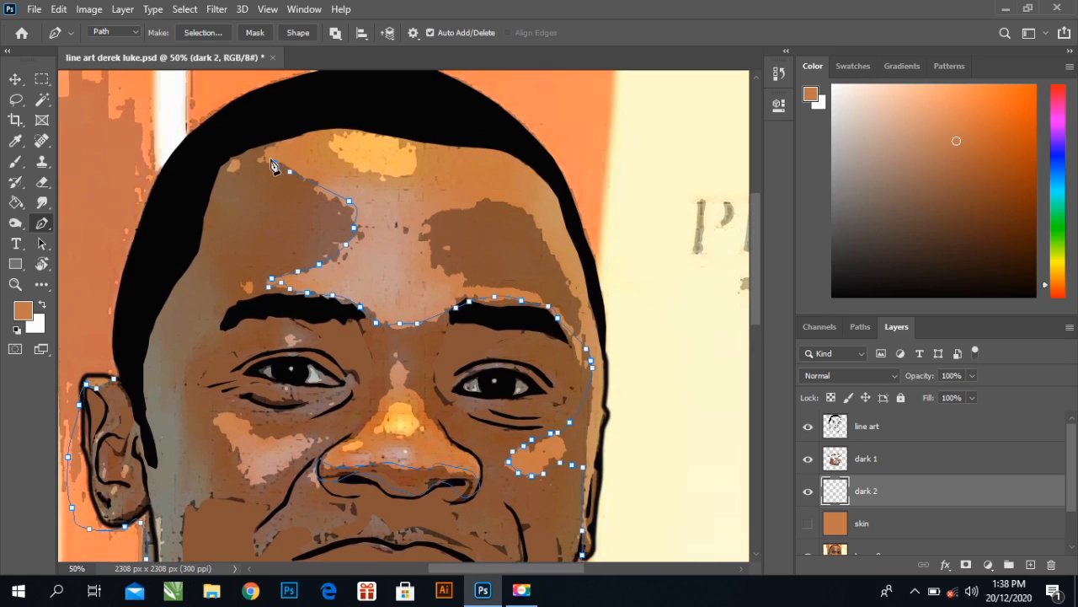
pyautogui.moveTo(276, 133); pyautogui.dragTo(244, 130)
pyautogui.moveTo(226, 136); pyautogui.dragTo(157, 189)
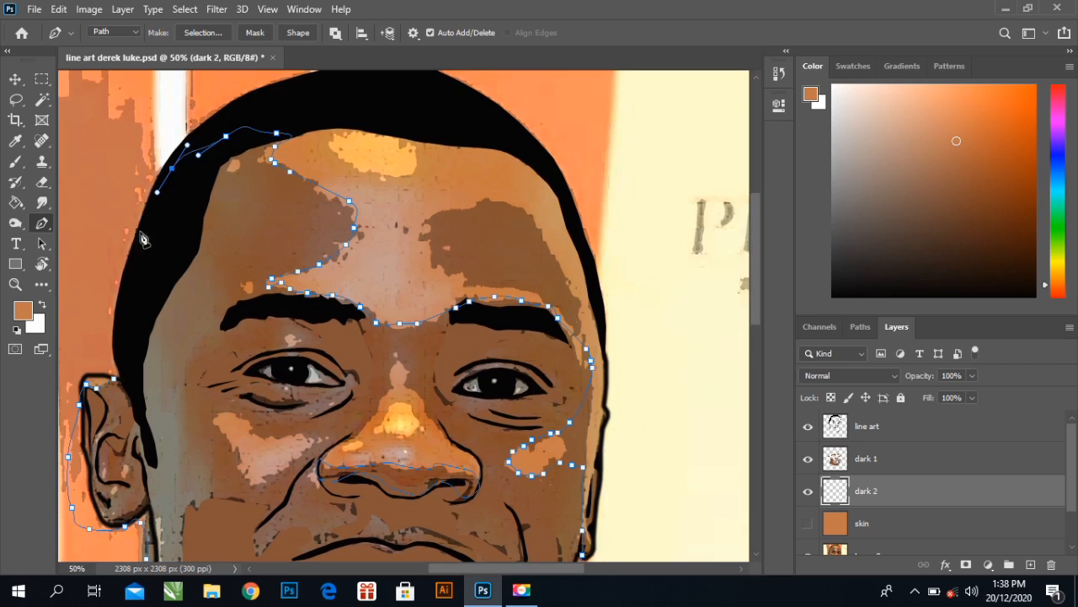
pyautogui.moveTo(139, 235); pyautogui.dragTo(119, 289)
pyautogui.moveTo(117, 310); pyautogui.dragTo(114, 341)
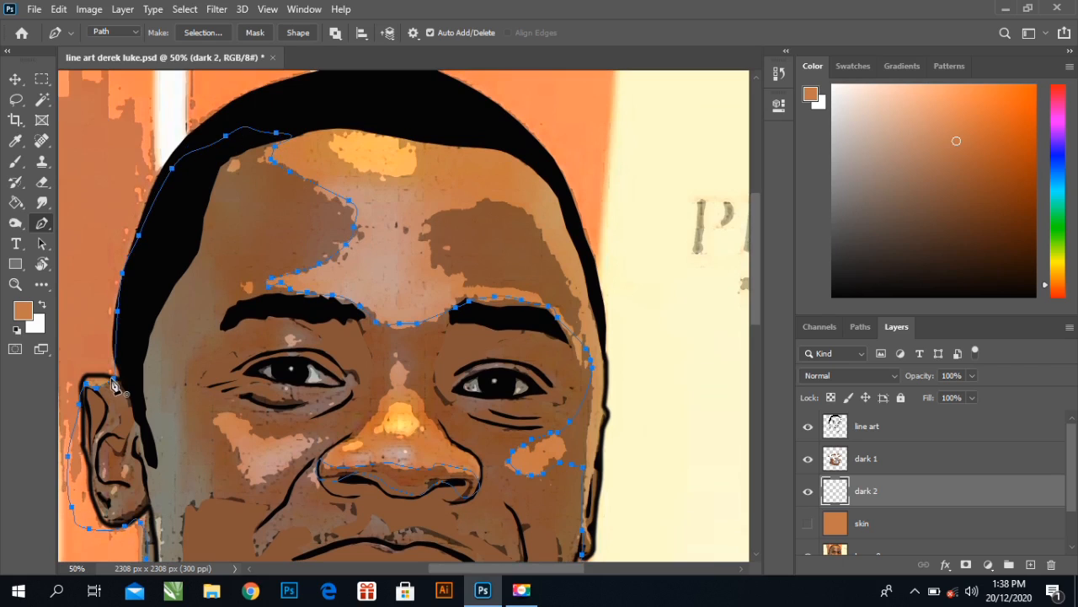
# - Trace a closed path around the forehead shadow above the viewer's-right eyebrow
pyautogui.scroll(-4, 126, 387)
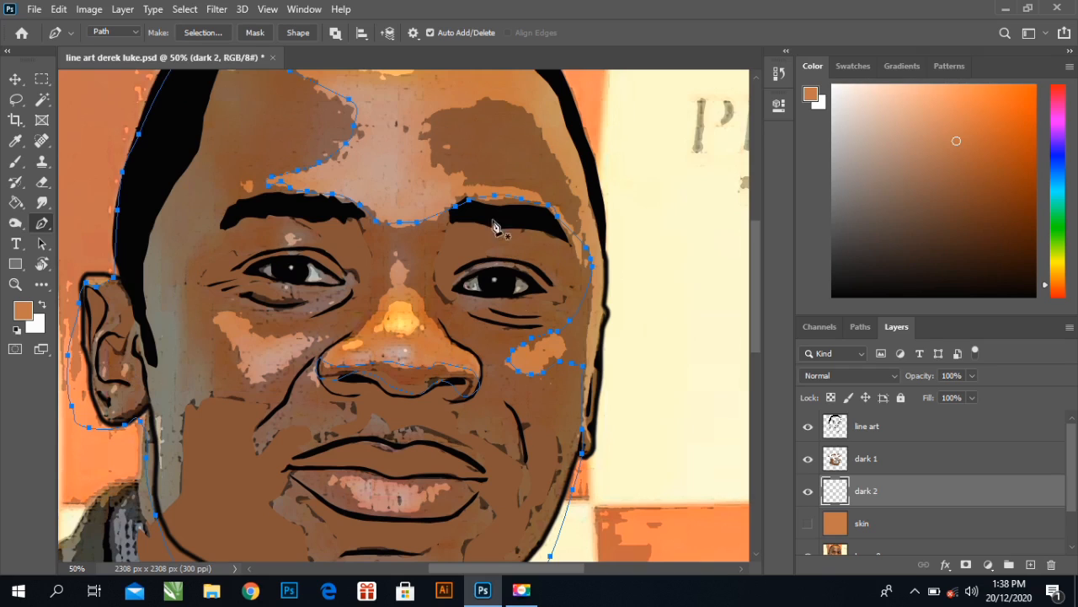
pyautogui.click(426, 138)
pyautogui.click(482, 100)
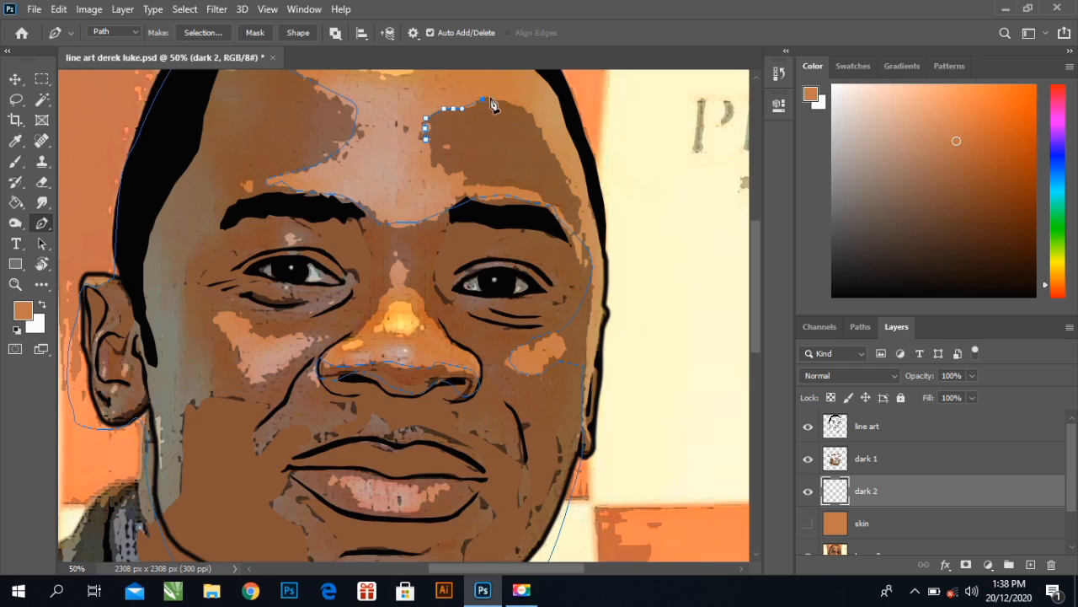
pyautogui.moveTo(524, 110); pyautogui.dragTo(548, 137)
pyautogui.moveTo(553, 152); pyautogui.dragTo(559, 161)
pyautogui.moveTo(577, 233); pyautogui.dragTo(572, 227)
pyautogui.moveTo(559, 214); pyautogui.dragTo(518, 186)
pyautogui.click(547, 199)
# - Trace a small closed path between the viewer's-right cheek highlight and the ear
pyautogui.scroll(-3, 386, 373)
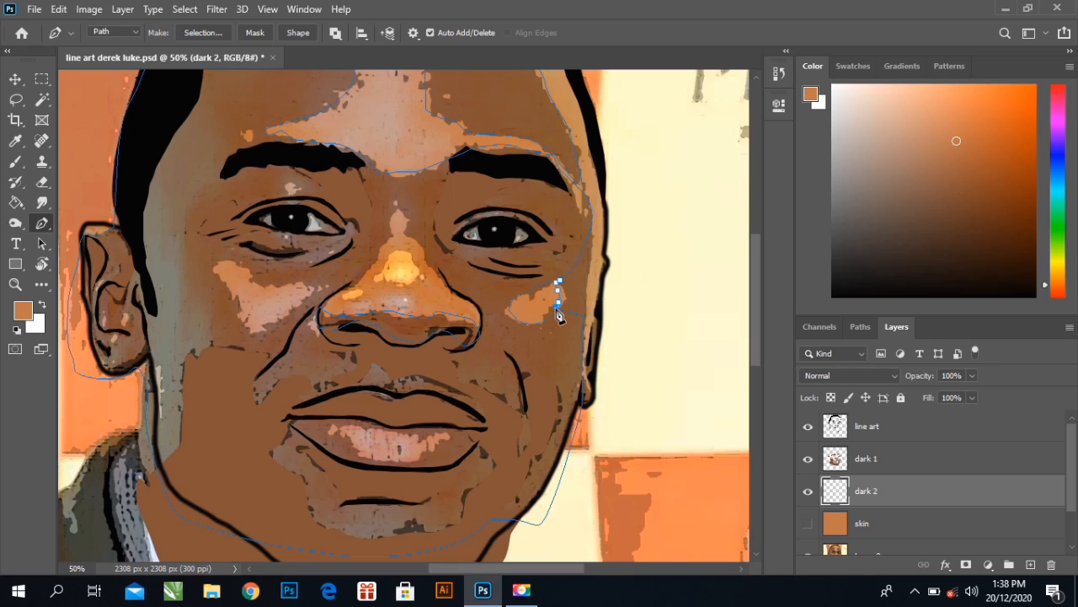
pyautogui.moveTo(561, 312); pyautogui.dragTo(580, 318)
pyautogui.click(568, 269)
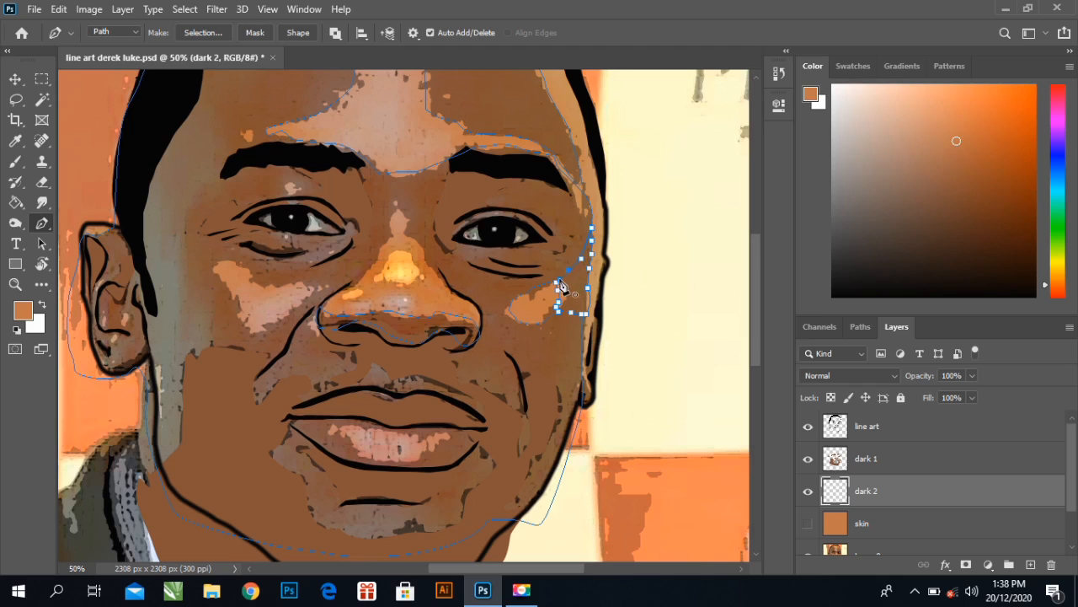
pyautogui.click(559, 280)
# - Fill the traced paths on dark 2 with the brown 965c3e at 100% opacity in Normal mode
pyautogui.rightClick(508, 186)
pyautogui.click(552, 278)
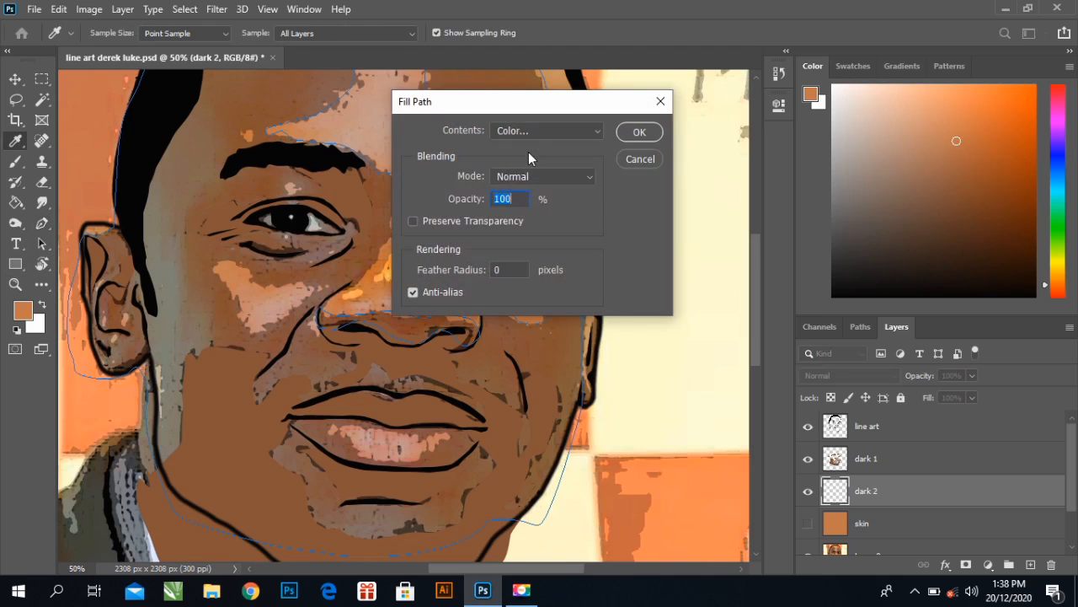
pyautogui.click(529, 132)
pyautogui.click(528, 137)
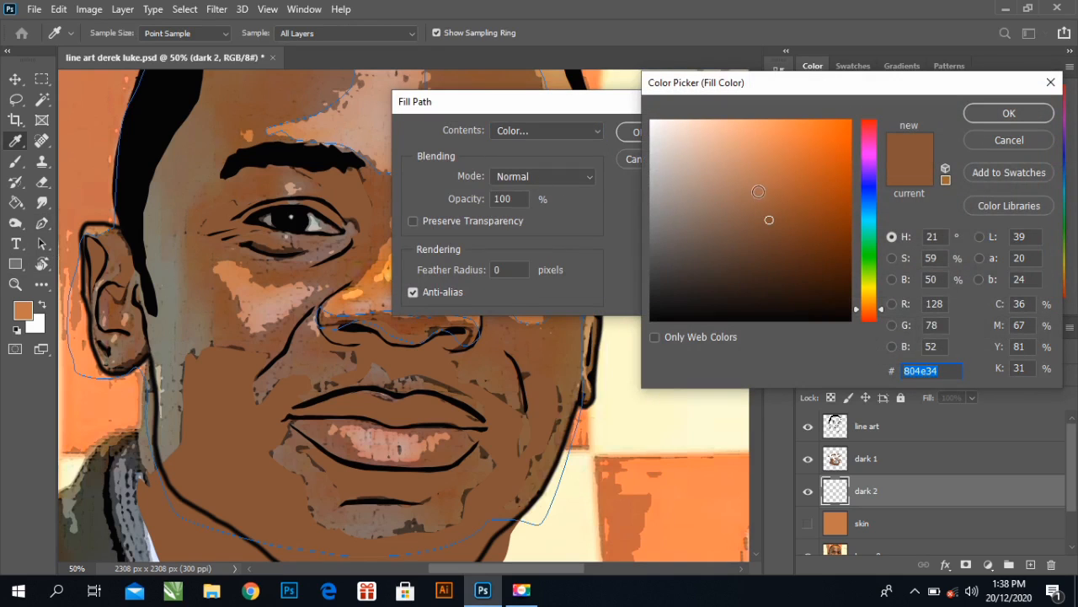
pyautogui.click(769, 202)
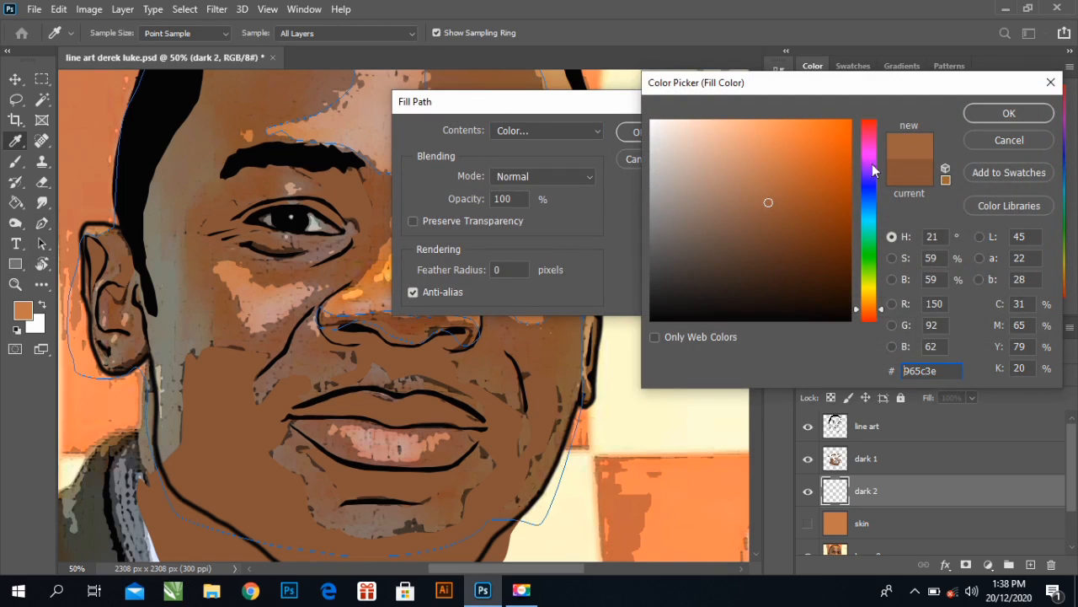
pyautogui.click(1010, 113)
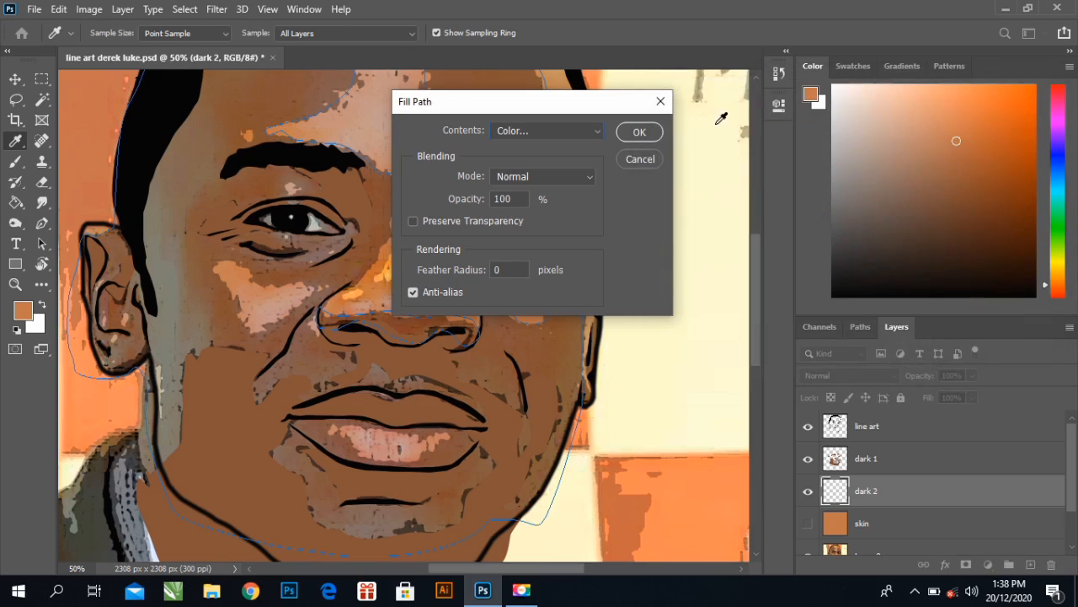
pyautogui.click(639, 132)
# - Delete the filled paths and hide the dark 2 layer
pyautogui.press('p')
pyautogui.rightClick(457, 183)
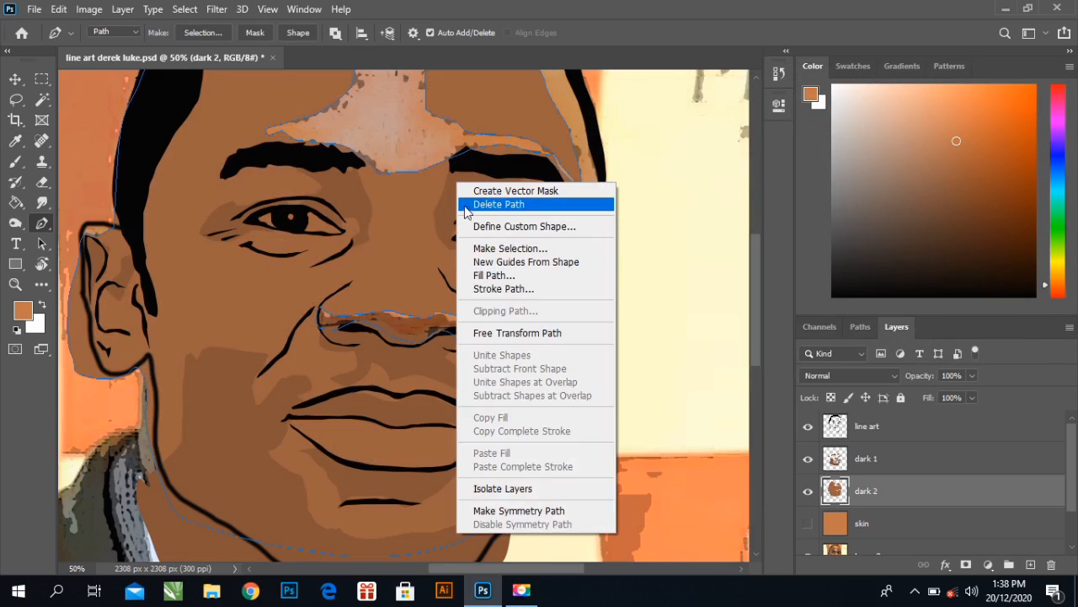
pyautogui.click(468, 206)
pyautogui.click(807, 490)
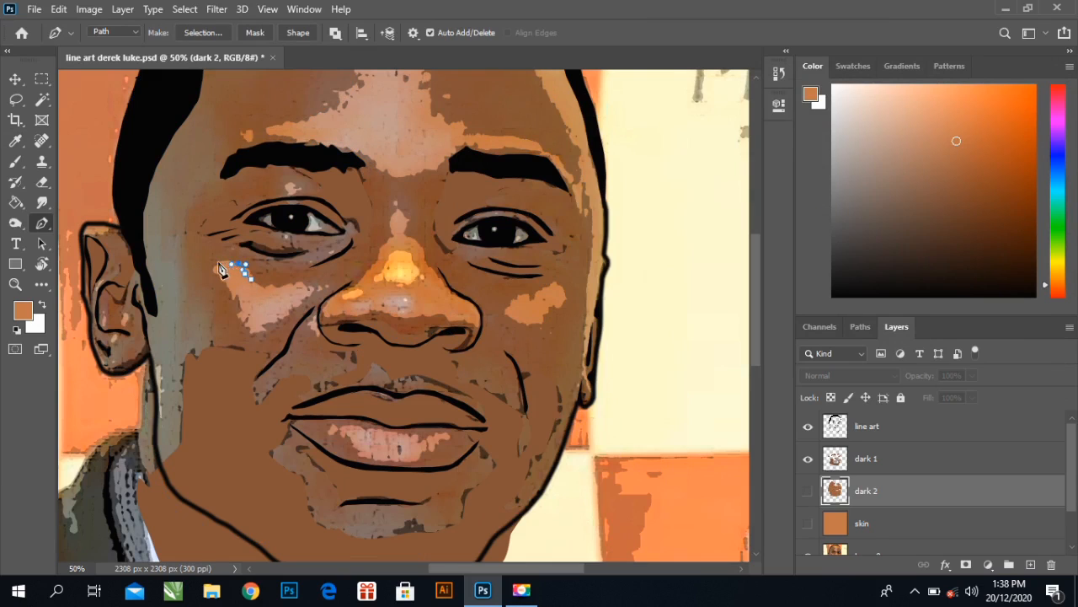
# - Trace a closed path around the highlight on the viewer's-left cheek
pyautogui.moveTo(217, 262); pyautogui.dragTo(233, 304)
pyautogui.moveTo(235, 308); pyautogui.dragTo(247, 329)
pyautogui.moveTo(256, 330); pyautogui.dragTo(278, 323)
pyautogui.moveTo(290, 315); pyautogui.dragTo(308, 282)
# - Trace a closed path around the pink highlight on the lower lip
pyautogui.click(332, 426)
pyautogui.click(344, 438)
pyautogui.click(357, 447)
pyautogui.click(366, 452)
pyautogui.click(383, 458)
pyautogui.click(398, 459)
pyautogui.click(408, 458)
pyautogui.click(421, 453)
pyautogui.click(433, 443)
pyautogui.click(445, 435)
pyautogui.click(332, 426)
pyautogui.moveTo(365, 452); pyautogui.dragTo(380, 463)
# - Trace a closed path around the nose highlight, from the nostril edges up to the bridge, undoing misplaced points
pyautogui.click(345, 289)
pyautogui.moveTo(333, 305)
pyautogui.mouseDown()
pyautogui.moveTo(324, 313)
pyautogui.moveTo(337, 325)
pyautogui.moveTo(368, 328)
pyautogui.mouseUp()
pyautogui.hotkey('ctrl', 'z')
pyautogui.hotkey('ctrl', 'z')
pyautogui.moveTo(334, 317); pyautogui.dragTo(424, 267)
pyautogui.click(451, 322)
pyautogui.click(463, 325)
pyautogui.click(470, 327)
pyautogui.click(476, 313)
pyautogui.moveTo(421, 252); pyautogui.dragTo(364, 288)
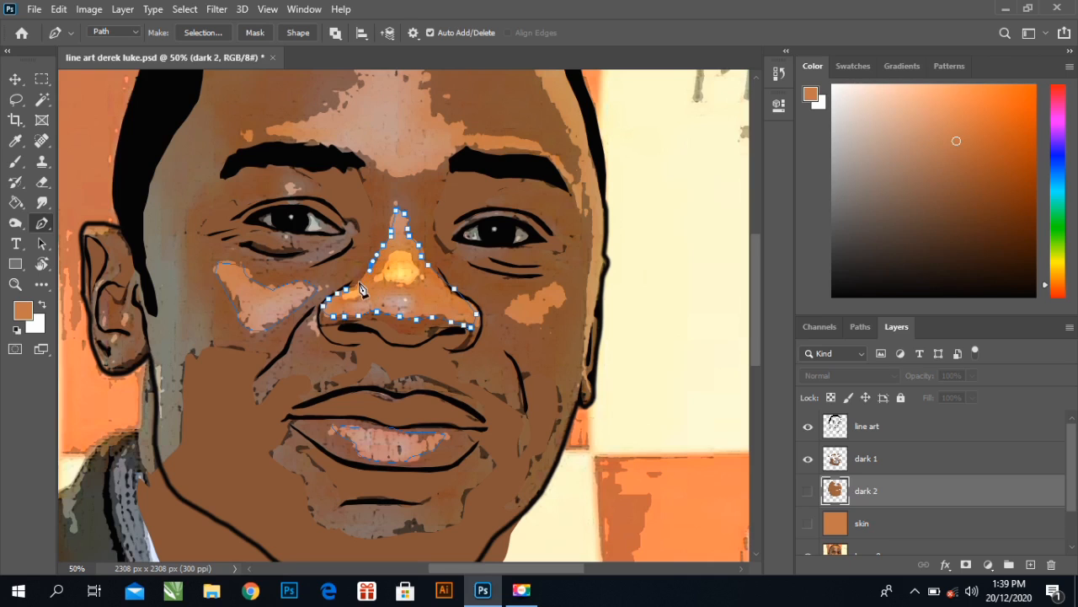
pyautogui.click(348, 292)
# - Trace a closed path around the highlight on the viewer's-right cheek
pyautogui.click(523, 295)
pyautogui.click(509, 316)
pyautogui.click(536, 325)
pyautogui.click(546, 313)
pyautogui.click(557, 306)
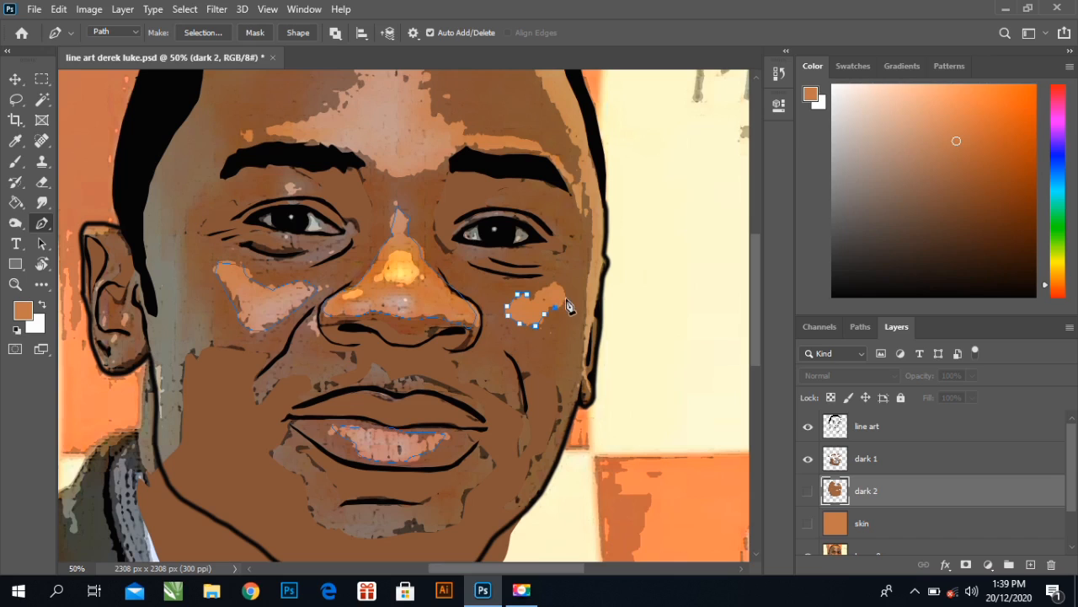
pyautogui.click(559, 284)
pyautogui.click(529, 298)
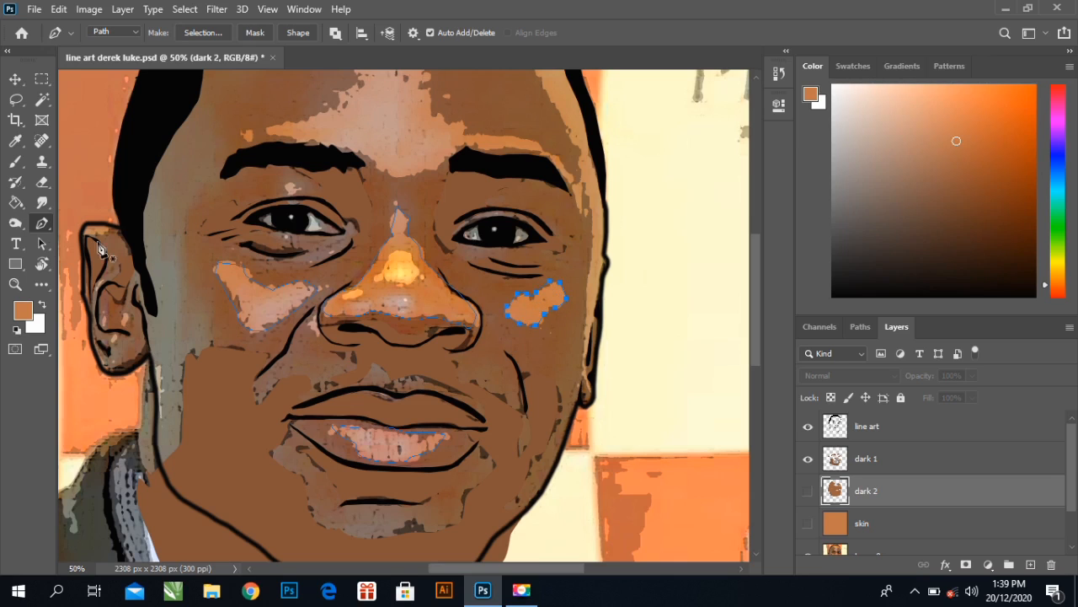
# - Turn the cheek, nose and lip highlight paths into a selection, clear it from dark 2, deselect and leave the layer shown
pyautogui.click(44, 228)
pyautogui.hotkey('ctrl', 'Return')
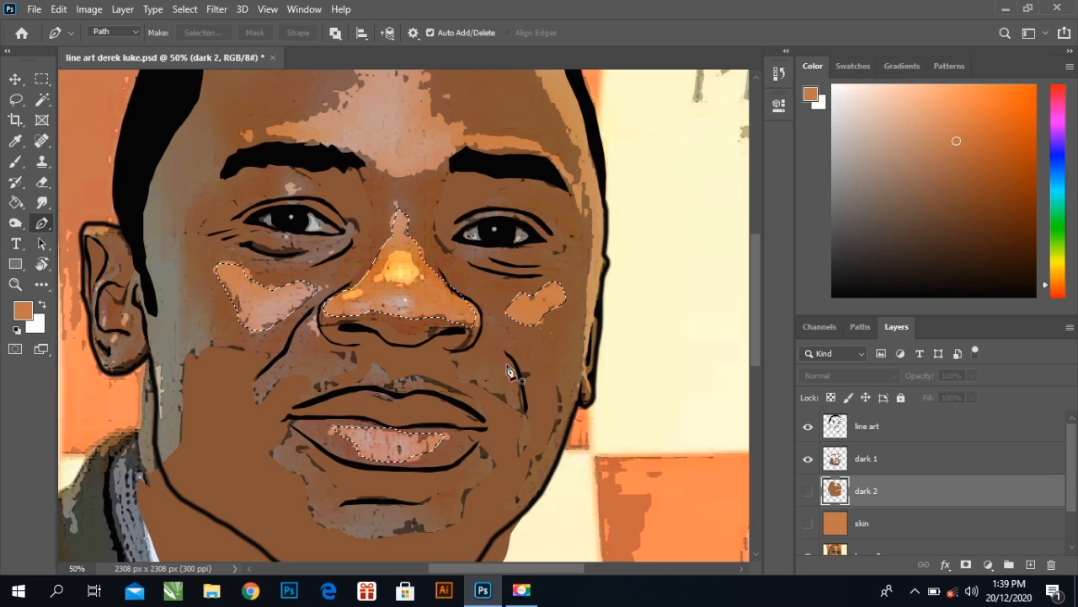
pyautogui.click(808, 496)
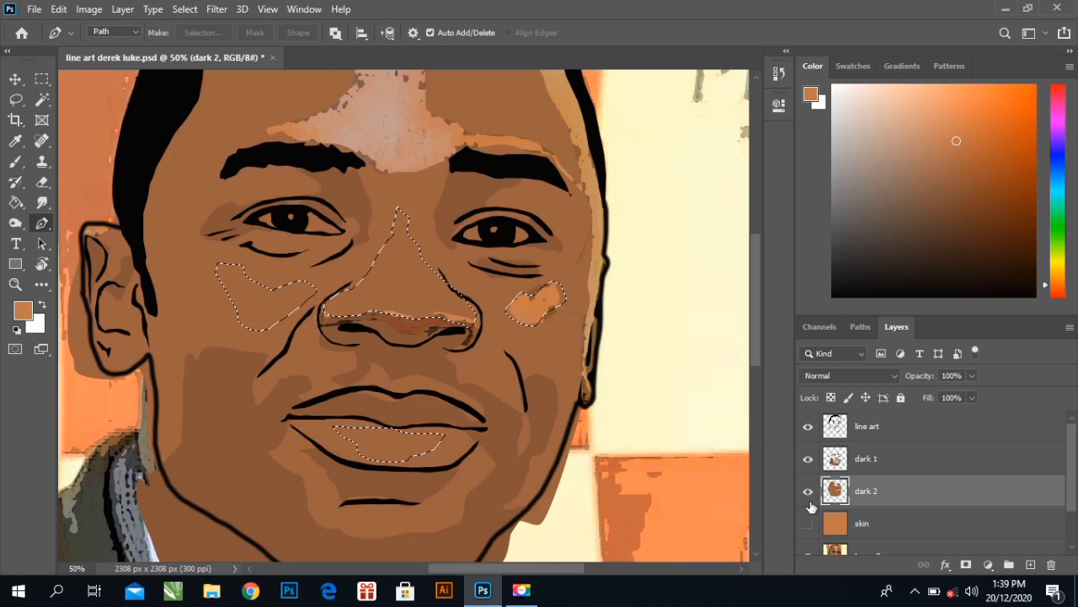
pyautogui.press('Delete')
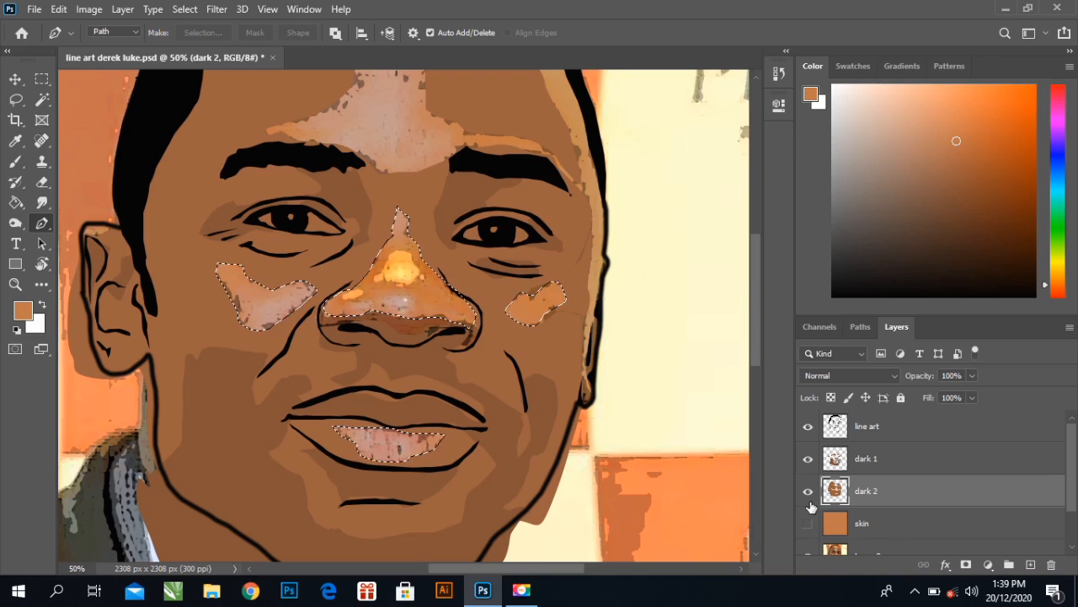
pyautogui.click(807, 506)
pyautogui.hotkey('ctrl', 'd')
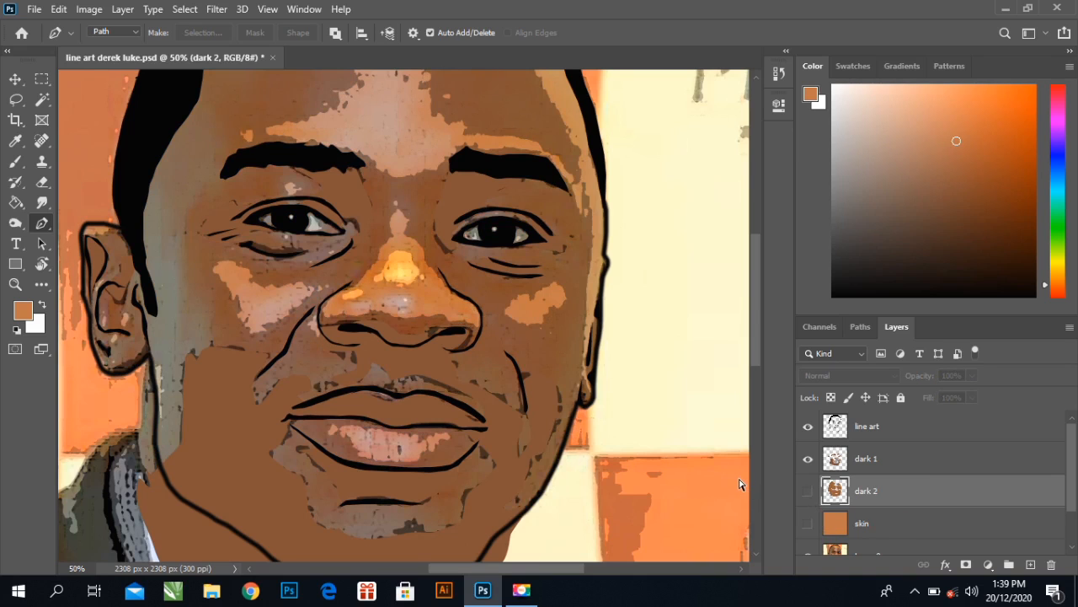
pyautogui.click(807, 492)
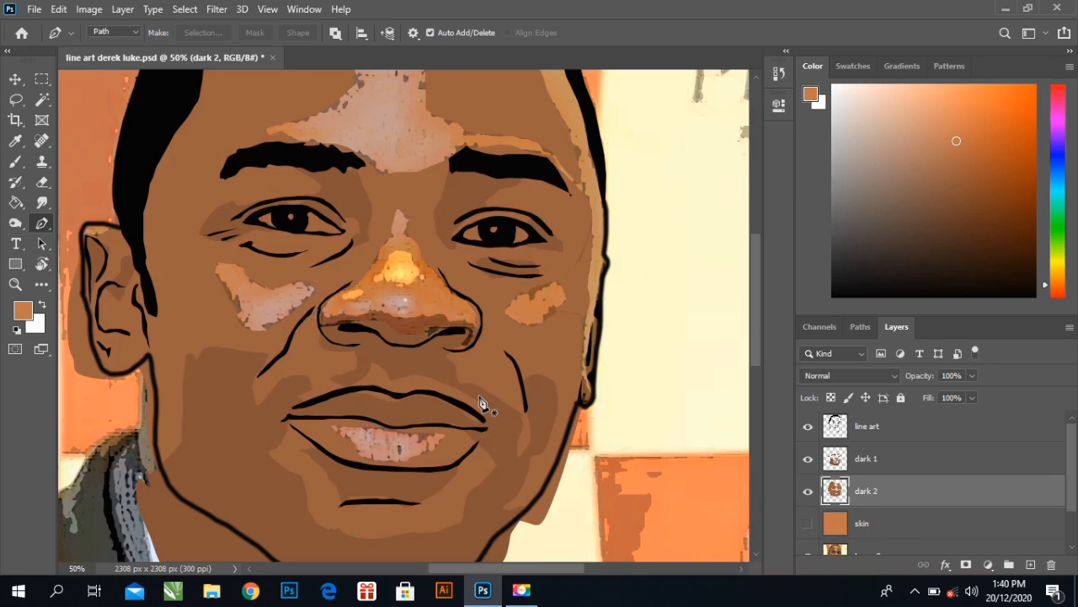
pyautogui.scroll(-2, 269, 369)
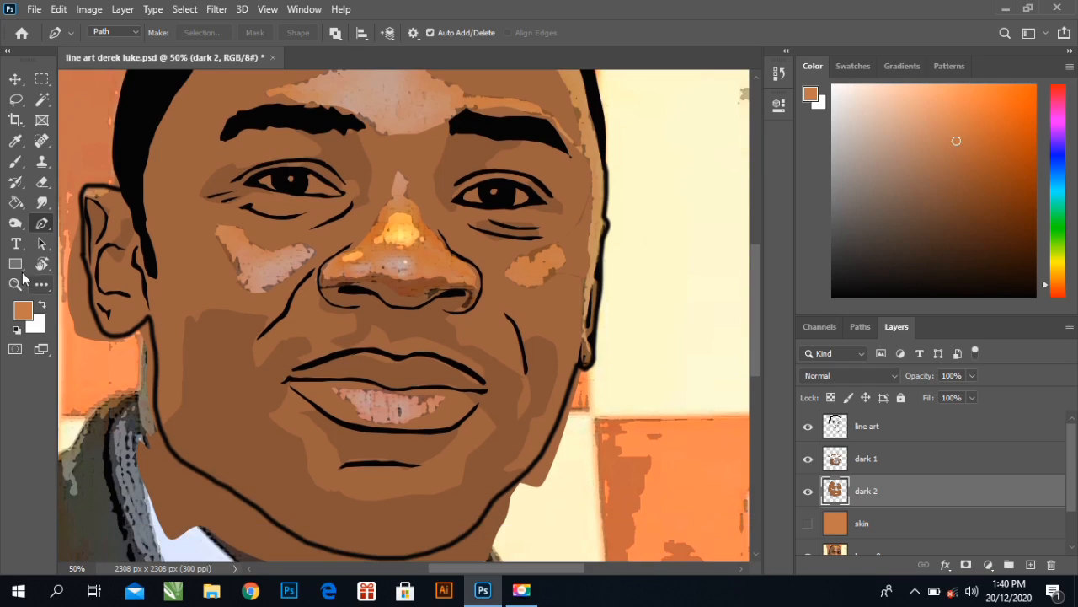
pyautogui.click(15, 263)
pyautogui.rightClick(383, 262)
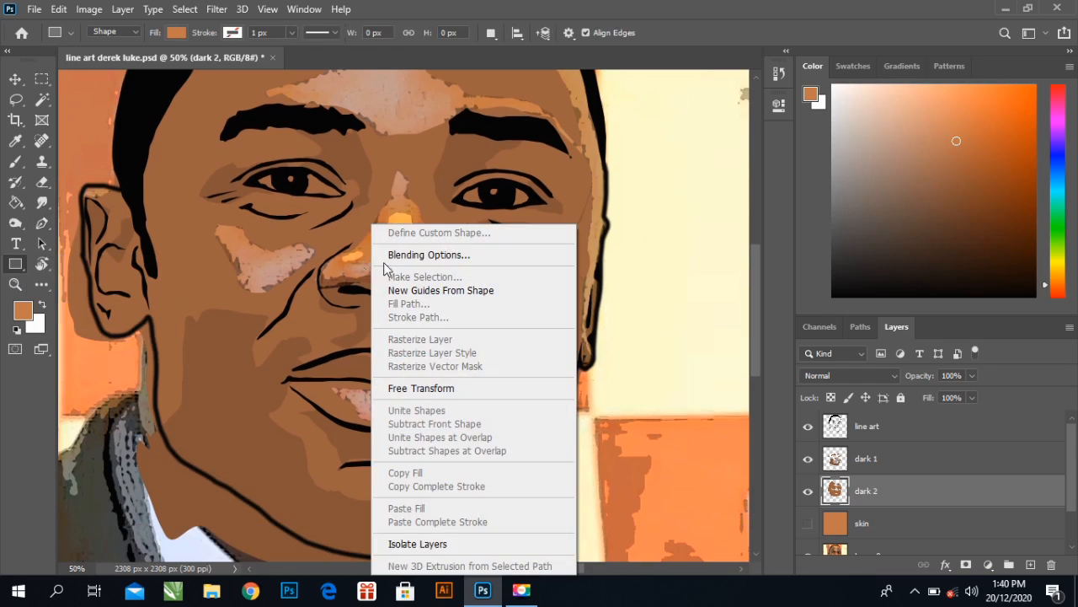
pyautogui.press('Escape')
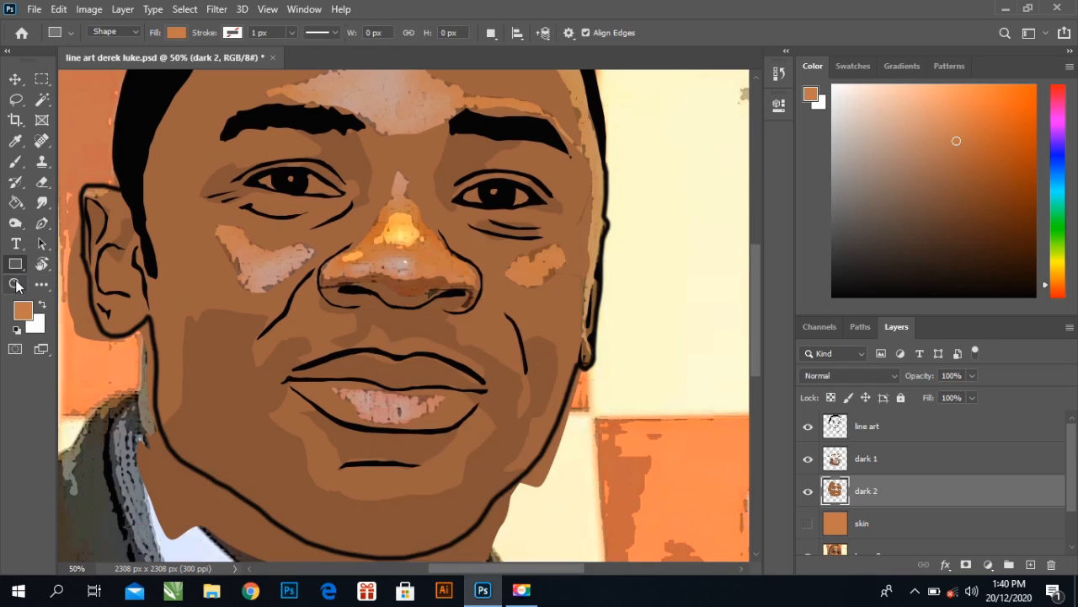
# - Fit the whole image in view, add a new layer above skin and name it dark 3
pyautogui.click(16, 286)
pyautogui.rightClick(183, 264)
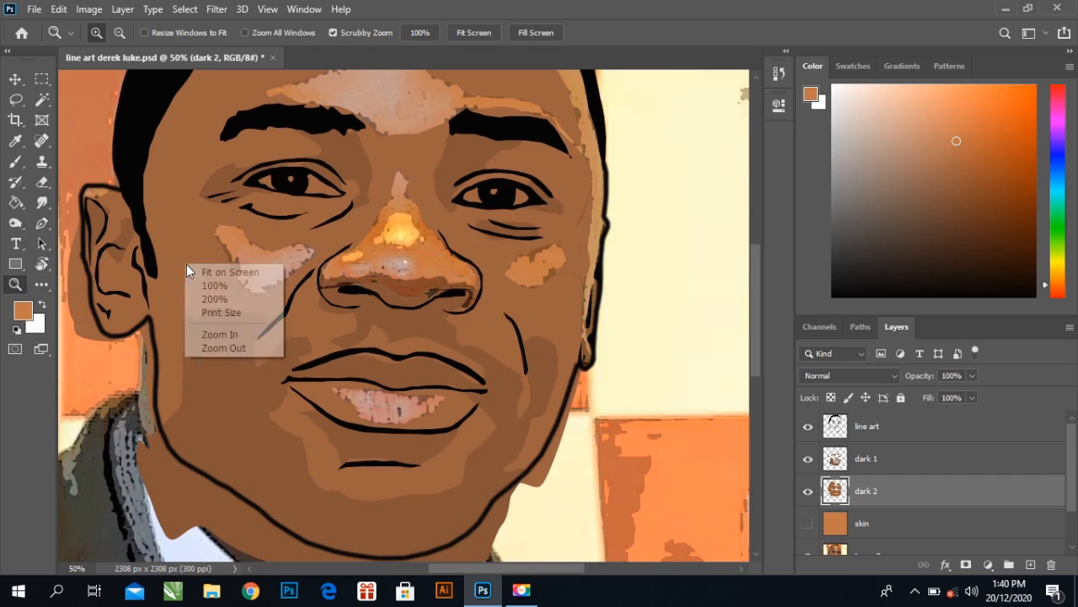
pyautogui.click(195, 273)
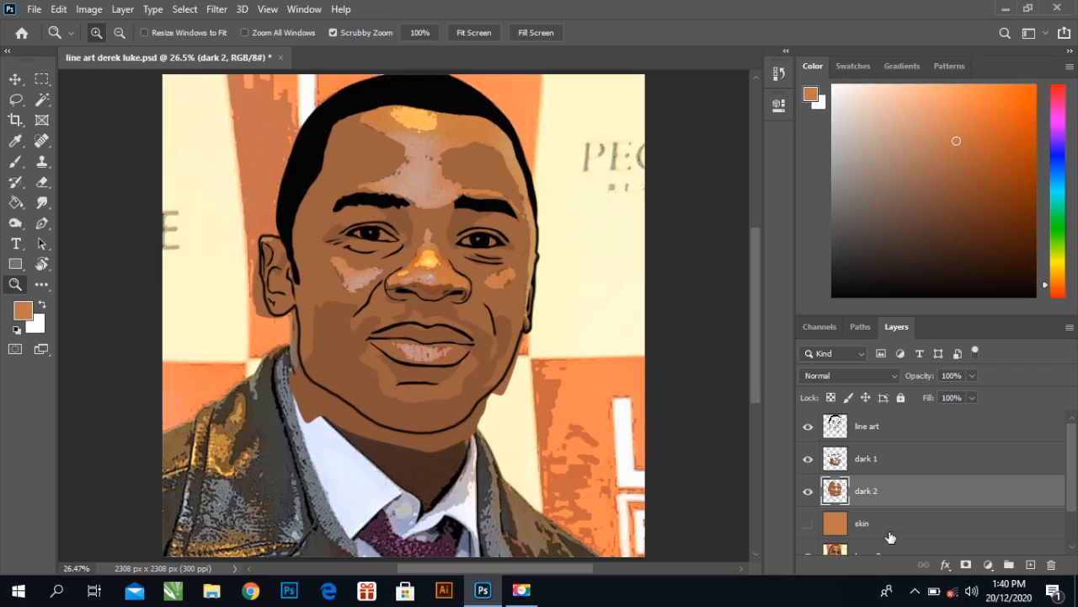
pyautogui.click(889, 535)
pyautogui.click(1030, 565)
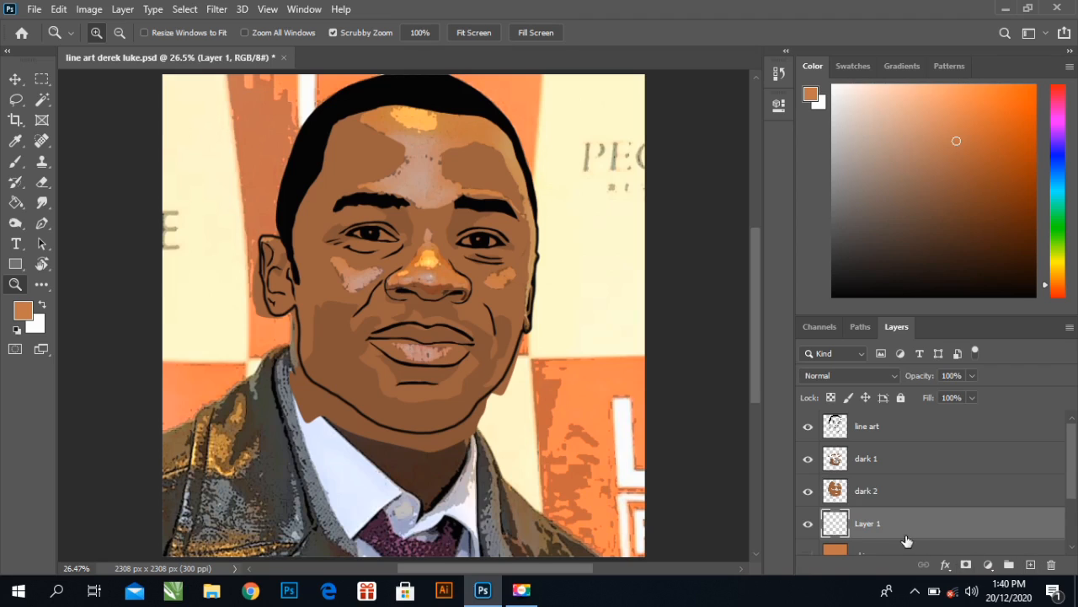
pyautogui.doubleClick(868, 523)
pyautogui.press('Return')
# - With the Pen tool, trace a closed path around the shadow on the underside of the nose, with dark 2 active
pyautogui.click(42, 222)
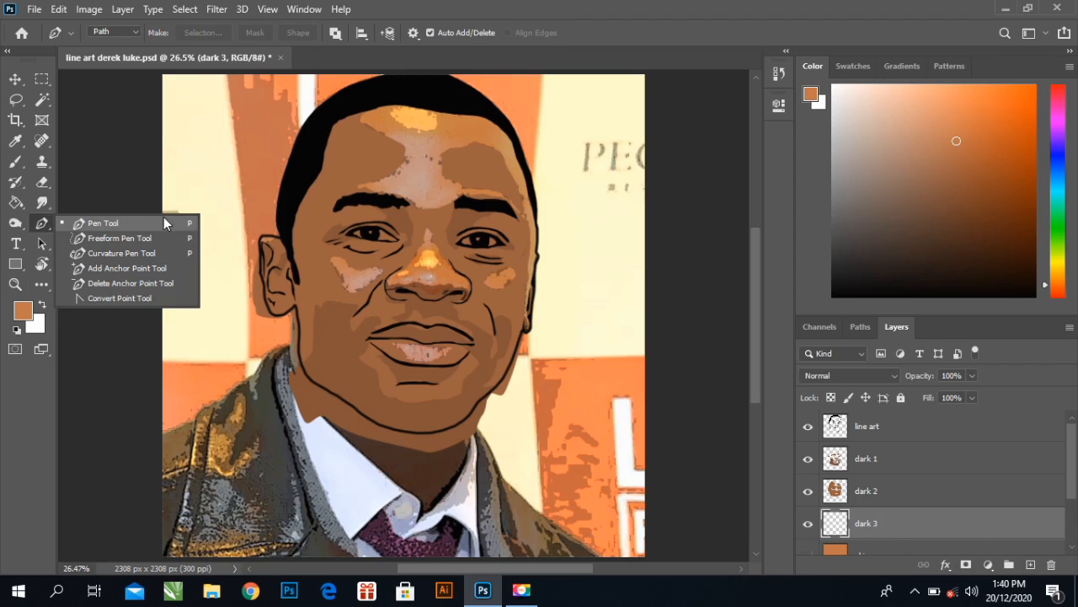
pyautogui.click(166, 222)
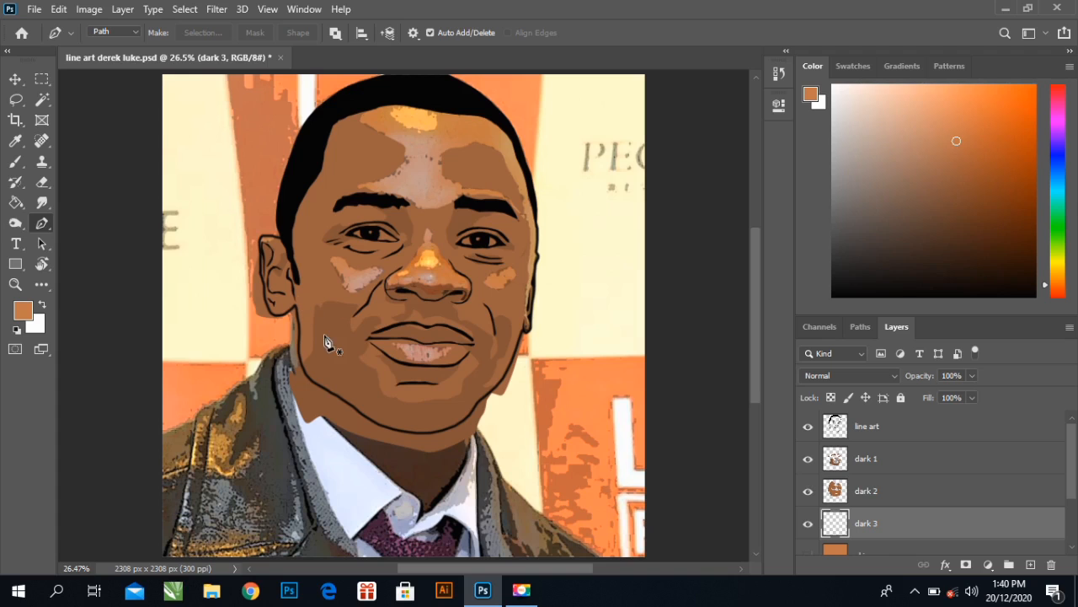
pyautogui.moveTo(354, 274); pyautogui.dragTo(399, 275)
pyautogui.scroll(2, 412, 279)
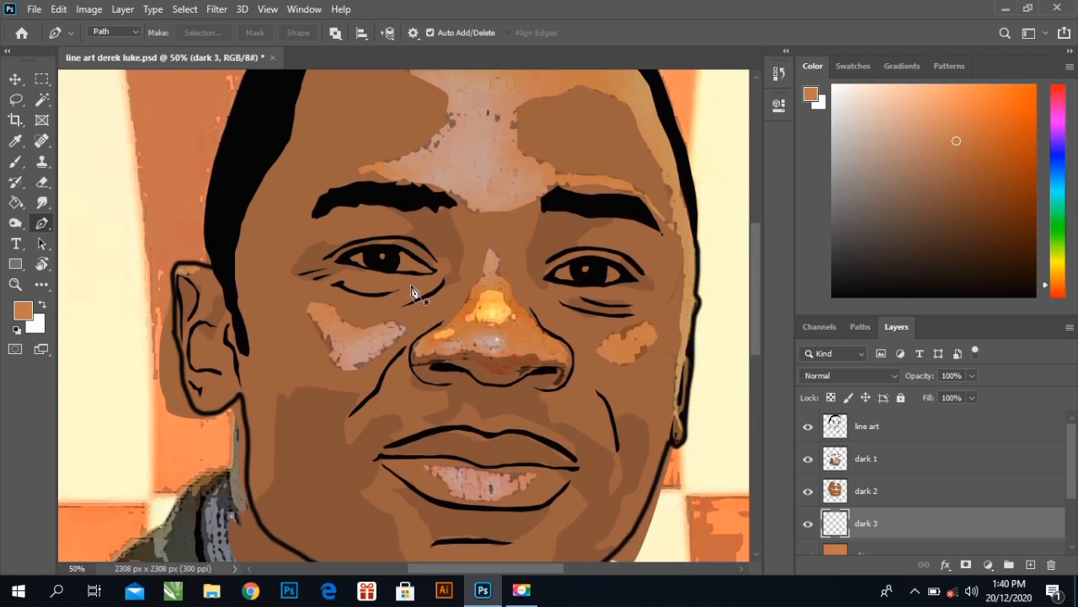
pyautogui.scroll(2, 423, 285)
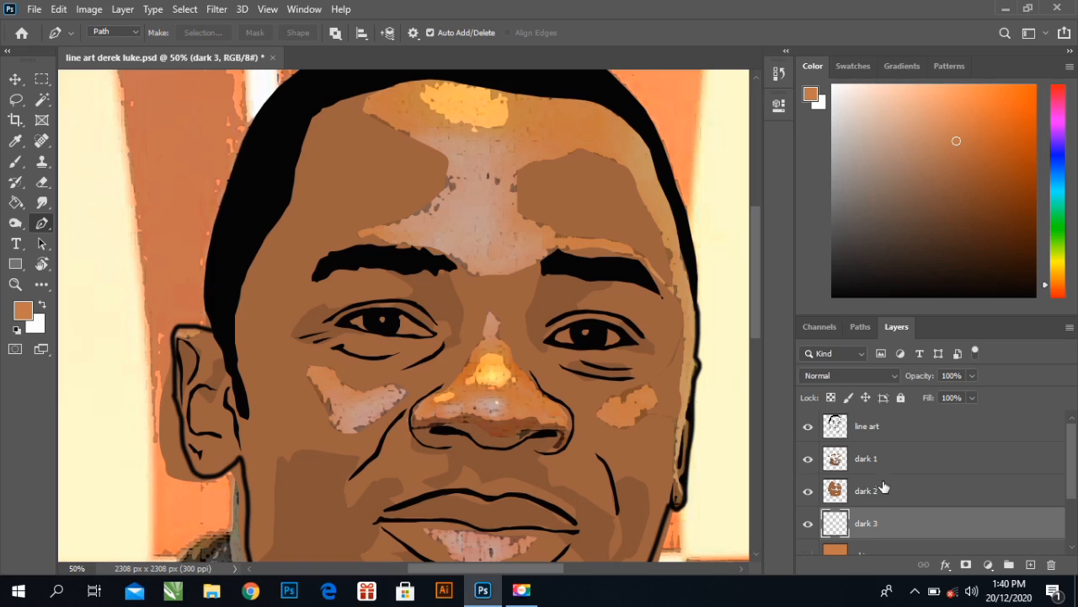
pyautogui.hotkey('alt', ']')
pyautogui.moveTo(417, 421)
pyautogui.mouseDown()
pyautogui.moveTo(537, 421)
pyautogui.moveTo(569, 436)
pyautogui.mouseUp()
pyautogui.moveTo(503, 447)
pyautogui.mouseDown()
pyautogui.moveTo(425, 436)
pyautogui.moveTo(415, 418)
pyautogui.mouseUp()
# - Fill the path under the nose with the brown colour #965c3e on dark 2 and delete the path
pyautogui.rightClick(415, 419)
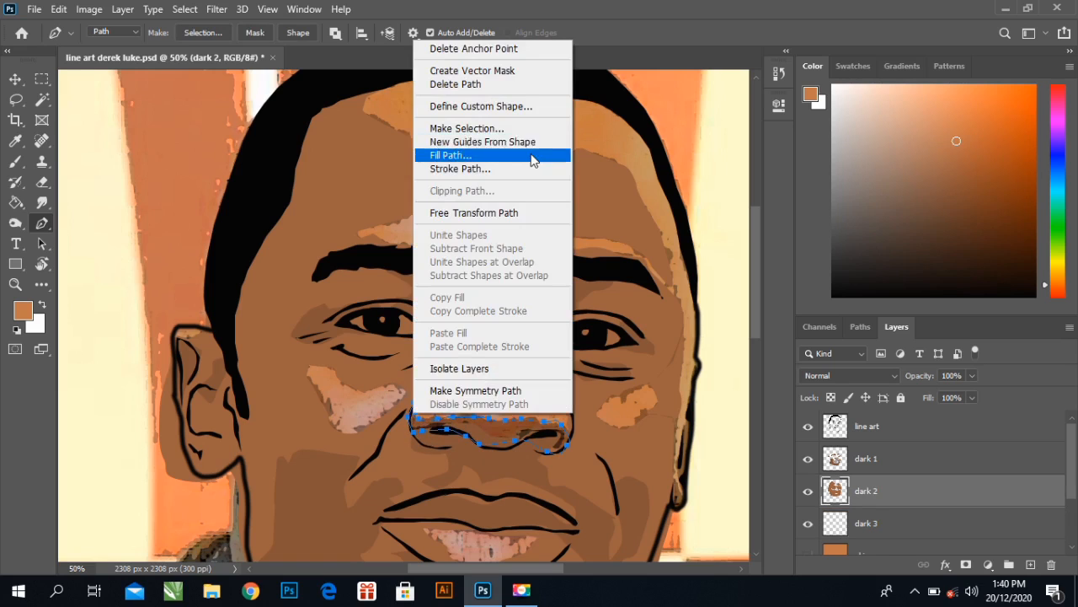
pyautogui.click(455, 155)
pyautogui.click(548, 131)
pyautogui.click(539, 133)
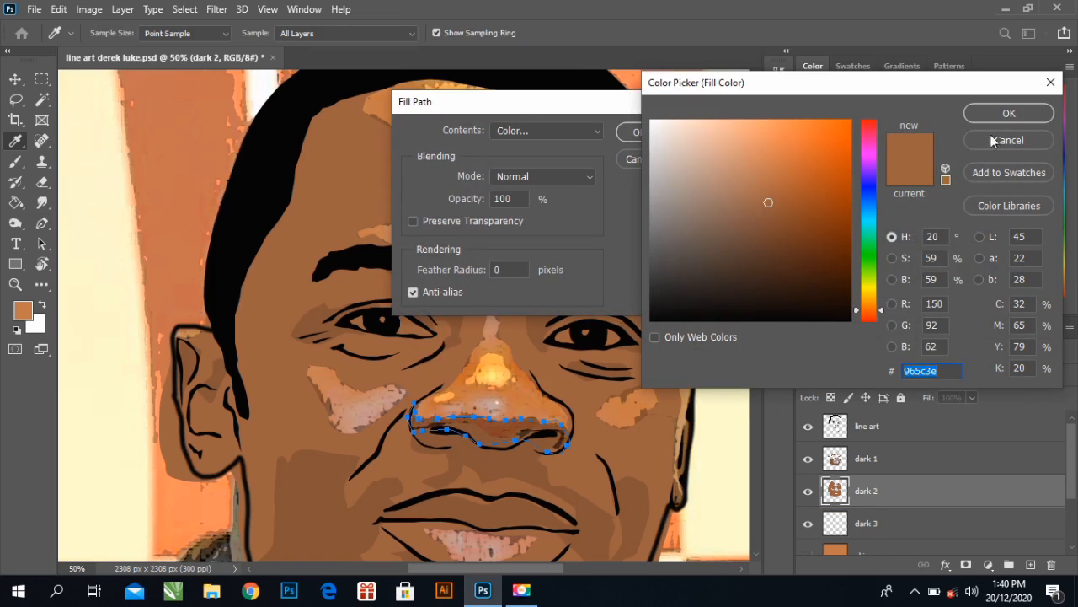
pyautogui.click(997, 119)
pyautogui.click(651, 139)
pyautogui.rightClick(540, 177)
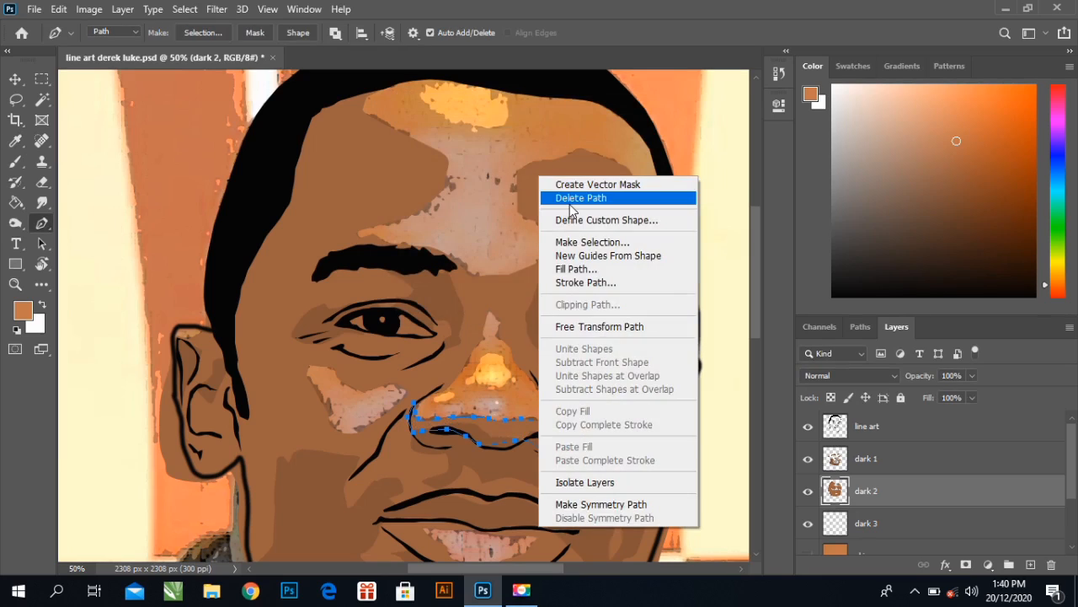
pyautogui.click(574, 198)
# - On the dark 3 layer, trace a closed path around the highlight on the viewer's-left cheek
pyautogui.click(859, 526)
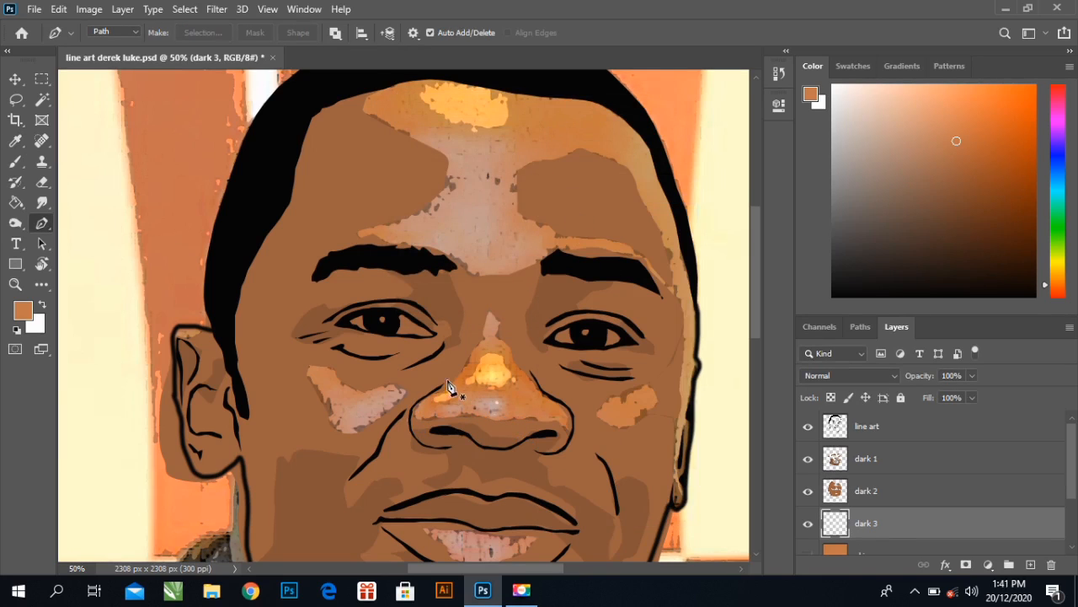
pyautogui.moveTo(354, 387); pyautogui.dragTo(327, 368)
pyautogui.click(315, 361)
pyautogui.click(303, 368)
pyautogui.click(305, 382)
pyautogui.click(312, 403)
pyautogui.click(322, 424)
pyautogui.click(336, 439)
pyautogui.click(362, 432)
pyautogui.click(396, 408)
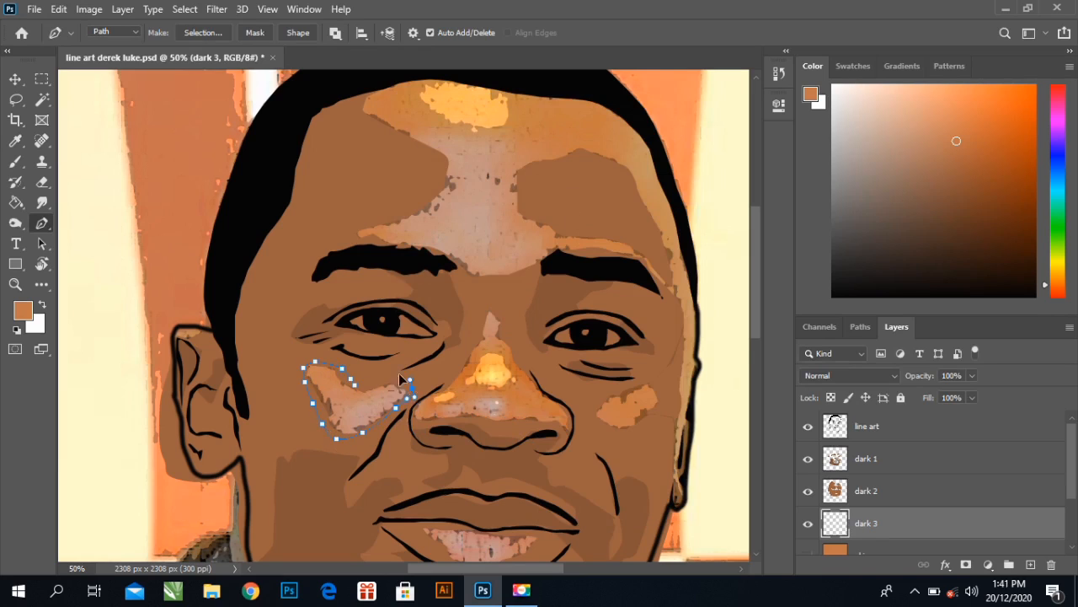
# - Trace a closed path around the highlight on the viewer's-right cheek on dark 3
pyautogui.click(597, 401)
pyautogui.click(595, 415)
pyautogui.click(600, 426)
pyautogui.click(616, 433)
pyautogui.moveTo(656, 385); pyautogui.dragTo(639, 380)
pyautogui.click(610, 389)
# - Start the forehead highlight path above the viewer's-left eyebrow and trace it along both eyebrows, dipping between them
pyautogui.click(377, 211)
pyautogui.click(352, 224)
pyautogui.moveTo(347, 252); pyautogui.dragTo(375, 265)
pyautogui.moveTo(435, 268); pyautogui.dragTo(469, 280)
pyautogui.click(487, 287)
pyautogui.click(522, 279)
pyautogui.click(556, 262)
pyautogui.moveTo(596, 266); pyautogui.dragTo(640, 276)
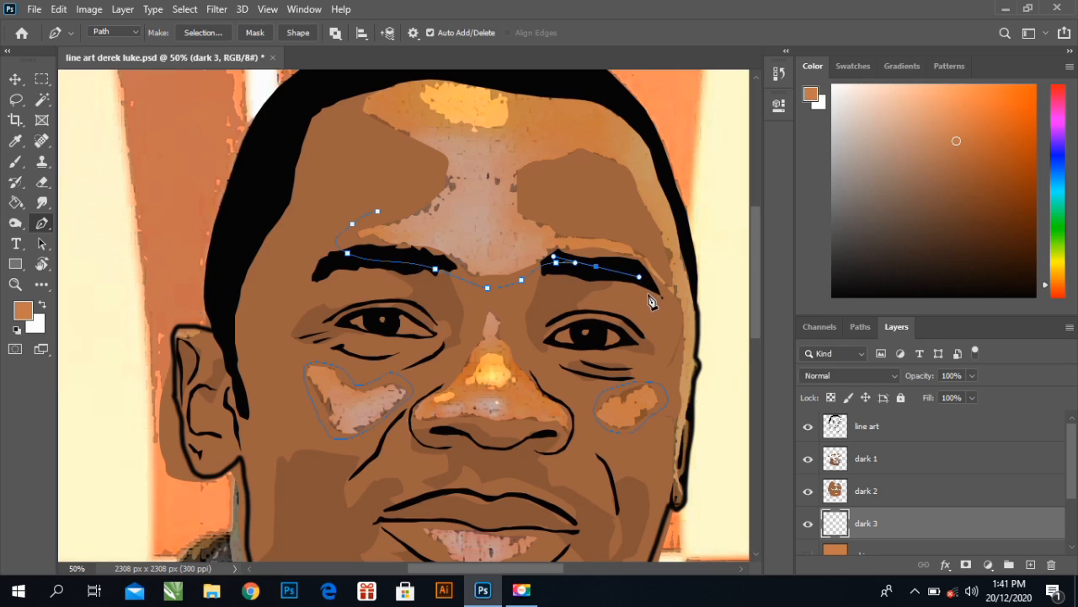
# - Continue the forehead path down the viewer's-right side of the face to the earlobe and back up outside the head outline
pyautogui.click(669, 321)
pyautogui.click(675, 364)
pyautogui.click(667, 404)
pyautogui.click(665, 438)
pyautogui.click(665, 462)
pyautogui.click(666, 485)
pyautogui.click(672, 488)
pyautogui.click(675, 480)
pyautogui.click(684, 493)
pyautogui.moveTo(705, 424); pyautogui.dragTo(707, 398)
pyautogui.moveTo(711, 272); pyautogui.dragTo(709, 246)
pyautogui.moveTo(689, 179); pyautogui.dragTo(664, 129)
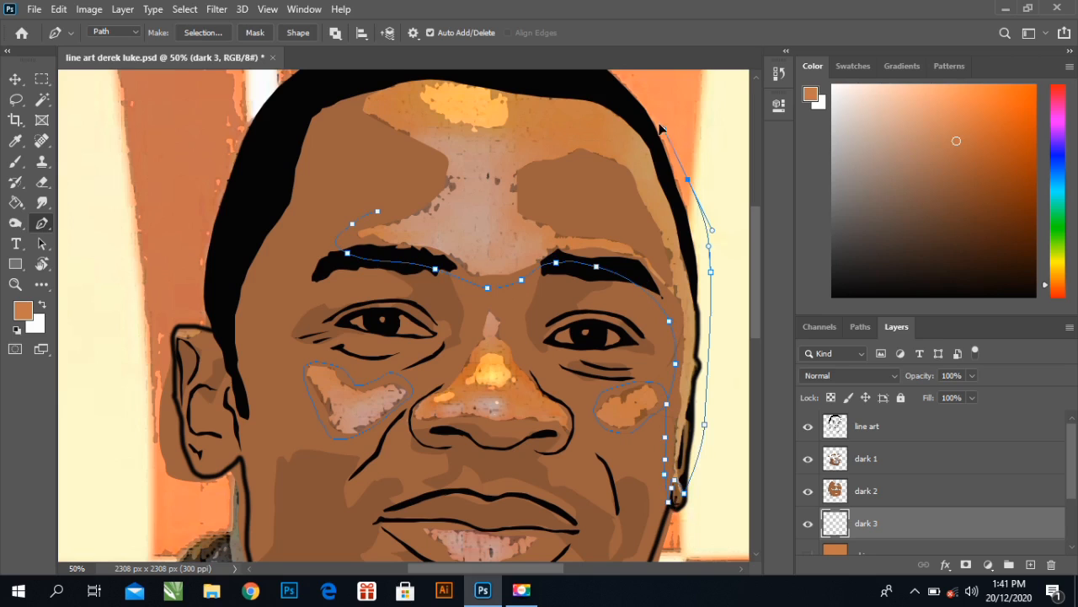
# - Continue the path along the hairline and around the yellow forehead highlight, then close it at its start above the viewer's-left eyebrow
pyautogui.scroll(2, 624, 156)
pyautogui.click(621, 153)
pyautogui.click(541, 134)
pyautogui.click(522, 151)
pyautogui.click(512, 160)
pyautogui.click(507, 177)
pyautogui.click(504, 187)
pyautogui.click(487, 190)
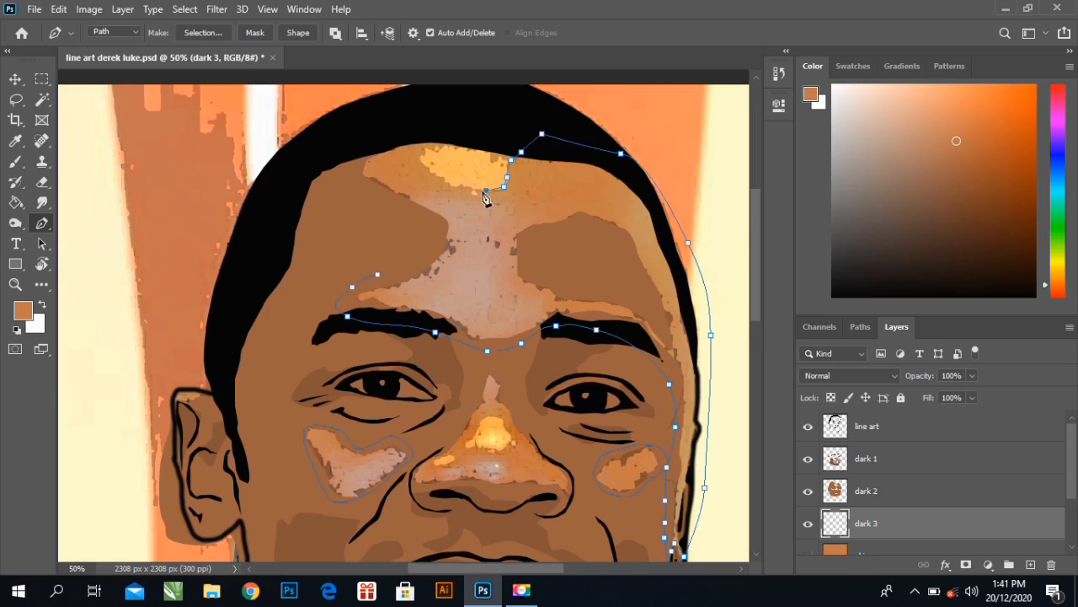
pyautogui.click(471, 186)
pyautogui.click(433, 150)
pyautogui.moveTo(448, 133); pyautogui.dragTo(351, 137)
pyautogui.moveTo(359, 194); pyautogui.dragTo(402, 224)
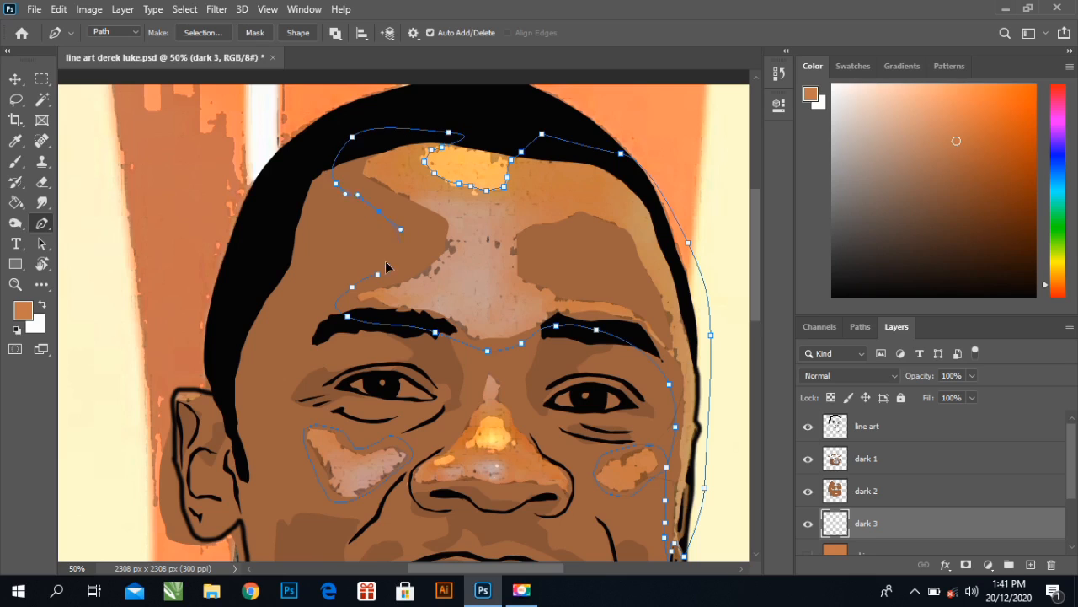
pyautogui.click(378, 274)
# - Trace a closed path around the light area at the top of the viewer's-left ear
pyautogui.click(164, 372)
pyautogui.moveTo(159, 392); pyautogui.dragTo(159, 411)
pyautogui.click(161, 420)
pyautogui.click(169, 449)
pyautogui.moveTo(175, 449); pyautogui.dragTo(185, 406)
pyautogui.click(175, 419)
pyautogui.moveTo(198, 404); pyautogui.dragTo(204, 392)
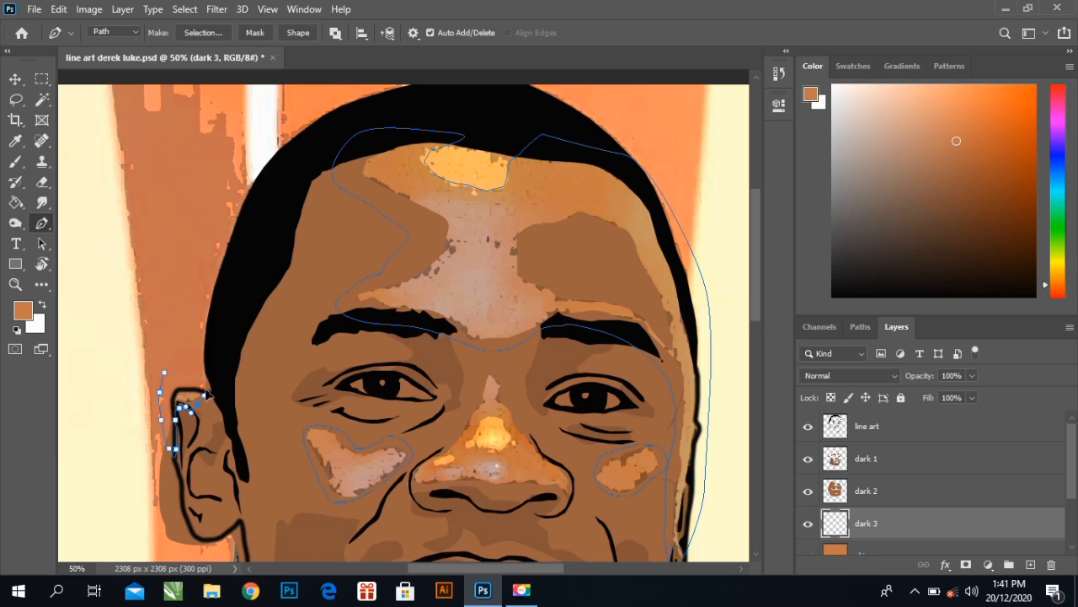
# - Start a path at the viewer's-left nostril and trace it along the lower edge of the nose highlight to the other nostril
pyautogui.scroll(-3, 561, 419)
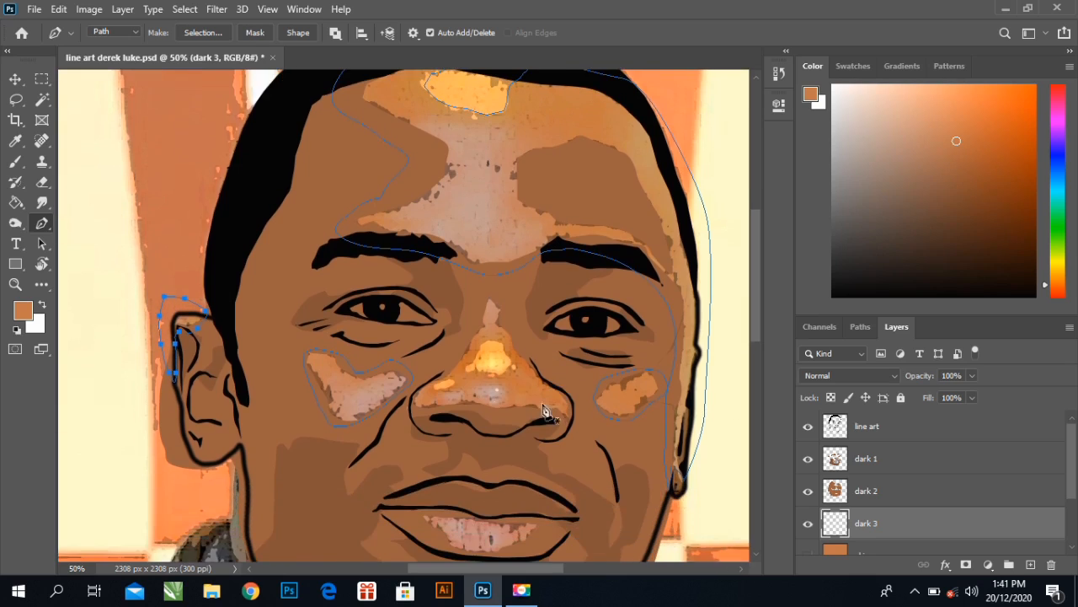
pyautogui.click(430, 380)
pyautogui.moveTo(417, 390); pyautogui.dragTo(411, 397)
pyautogui.click(411, 405)
pyautogui.click(429, 409)
pyautogui.click(452, 406)
pyautogui.click(473, 407)
pyautogui.click(489, 408)
pyautogui.click(505, 412)
pyautogui.click(521, 409)
pyautogui.moveTo(555, 413); pyautogui.dragTo(562, 415)
# - Continue the nose path up one side to the bridge and down the other, closing it at the viewer's-left nostril
pyautogui.click(570, 412)
pyautogui.click(555, 383)
pyautogui.click(533, 365)
pyautogui.click(521, 353)
pyautogui.click(515, 340)
pyautogui.click(500, 321)
pyautogui.click(499, 302)
pyautogui.click(487, 291)
pyautogui.click(478, 323)
pyautogui.click(464, 348)
pyautogui.click(448, 369)
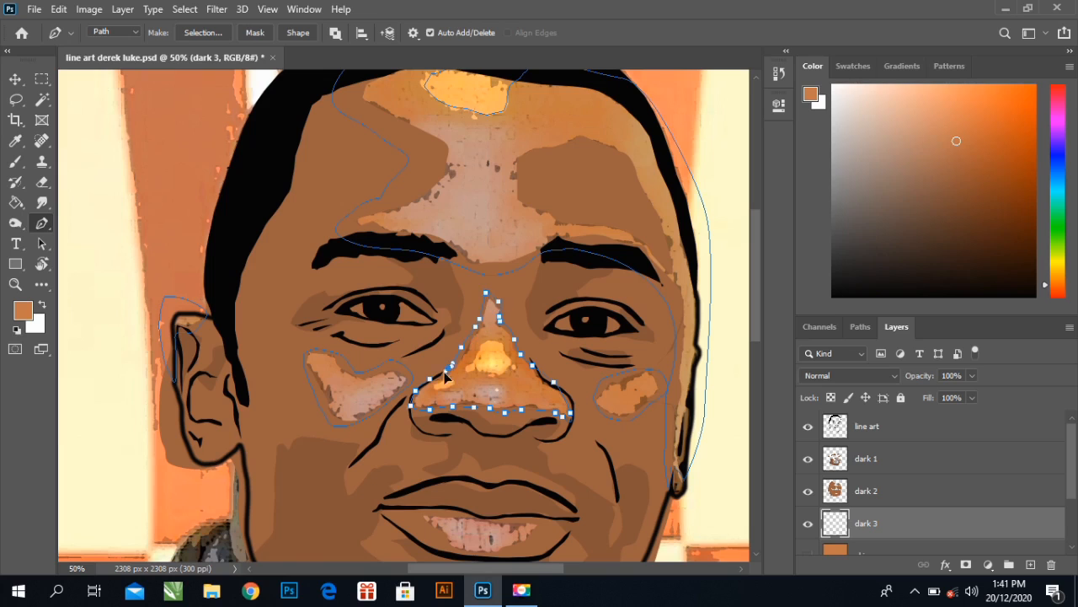
pyautogui.click(438, 377)
pyautogui.click(430, 379)
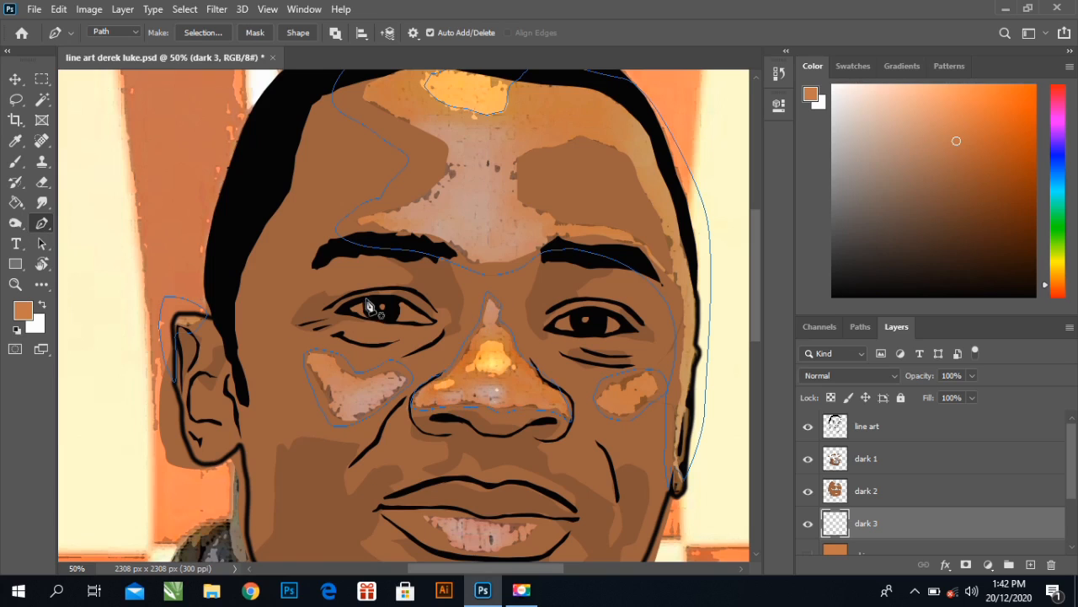
# - Fill the cheek, forehead, ear and nose paths on dark 3 with a brown slightly lighter than #965c3e and delete the paths
pyautogui.rightClick(450, 240)
pyautogui.click(497, 316)
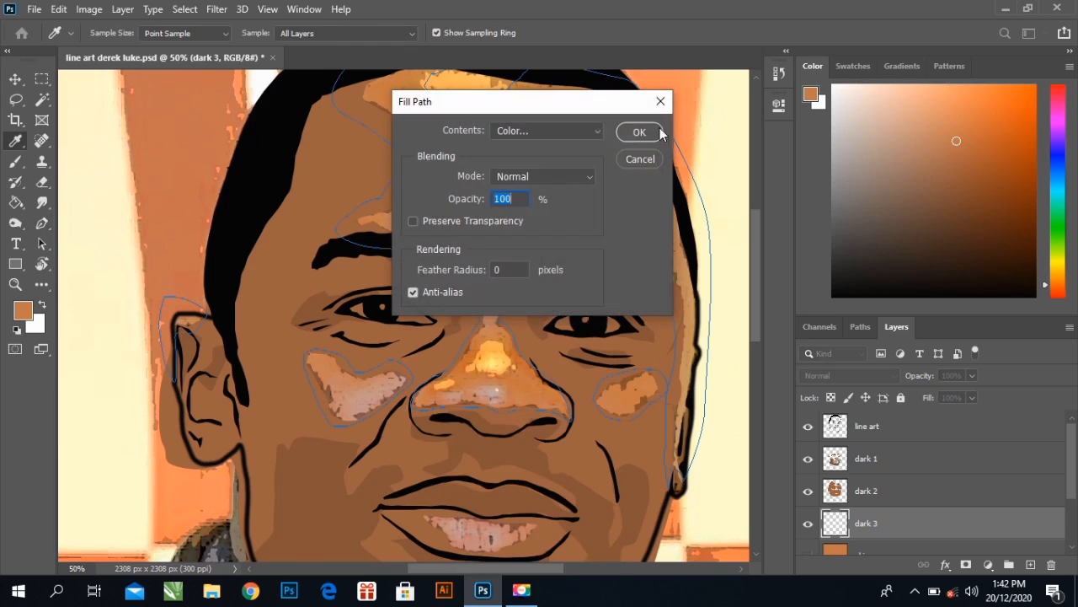
pyautogui.click(585, 133)
pyautogui.click(552, 179)
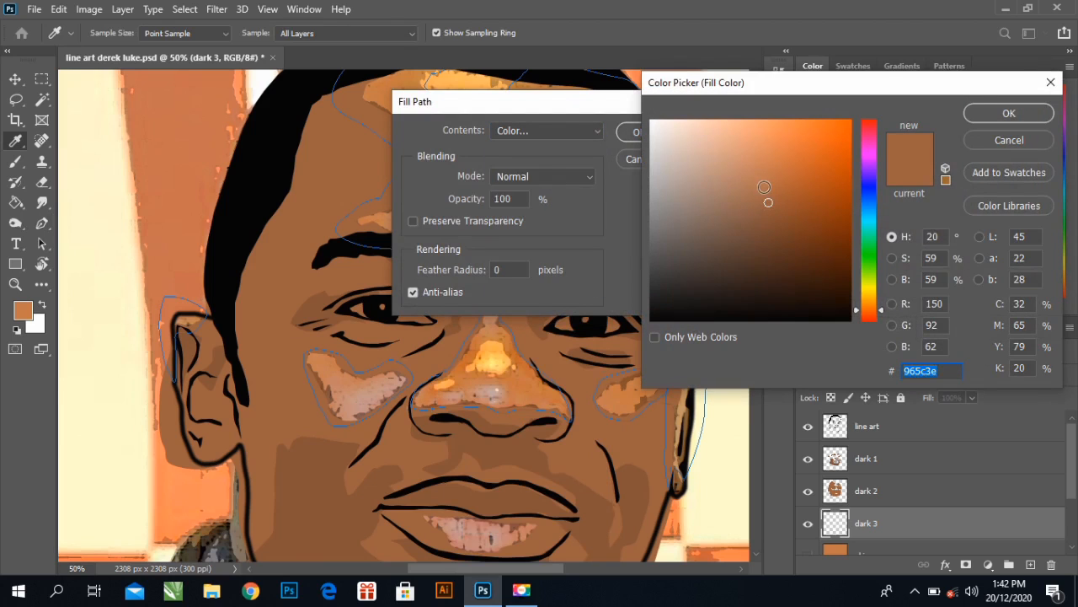
pyautogui.click(768, 186)
pyautogui.click(1001, 121)
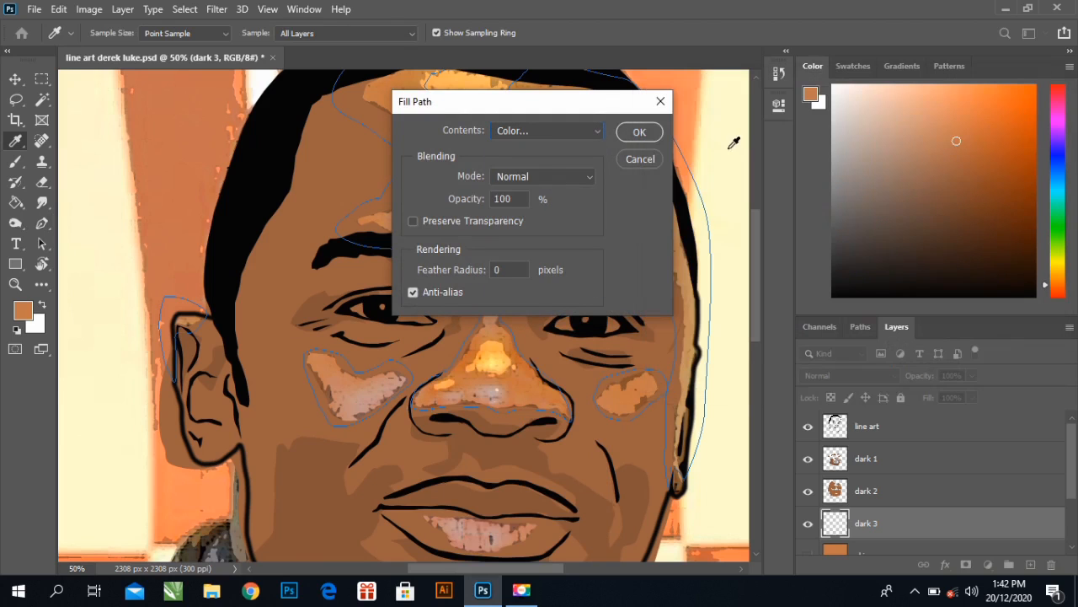
pyautogui.click(654, 142)
pyautogui.rightClick(517, 187)
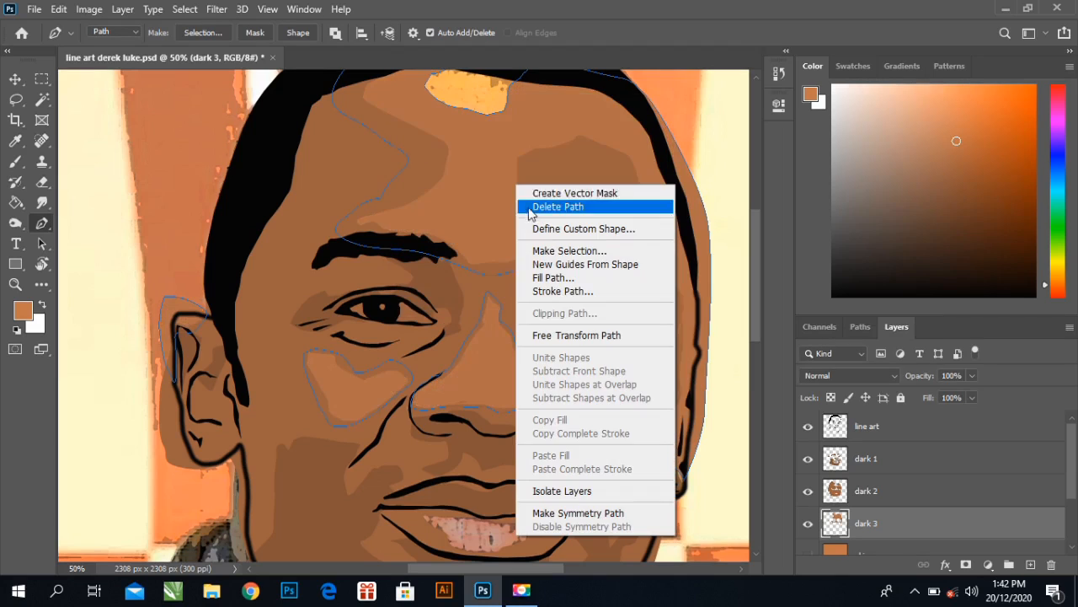
pyautogui.click(539, 208)
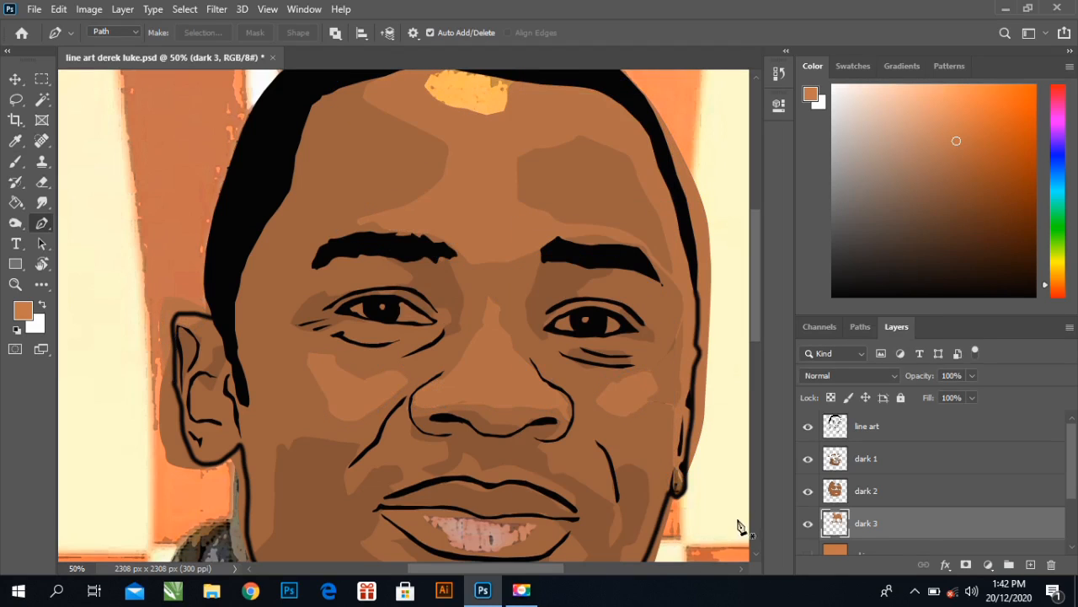
# - Hide dark 3 and trace closed paths around the yellow nose-tip highlight and the small highlight above the viewer's-left nostril
pyautogui.click(808, 524)
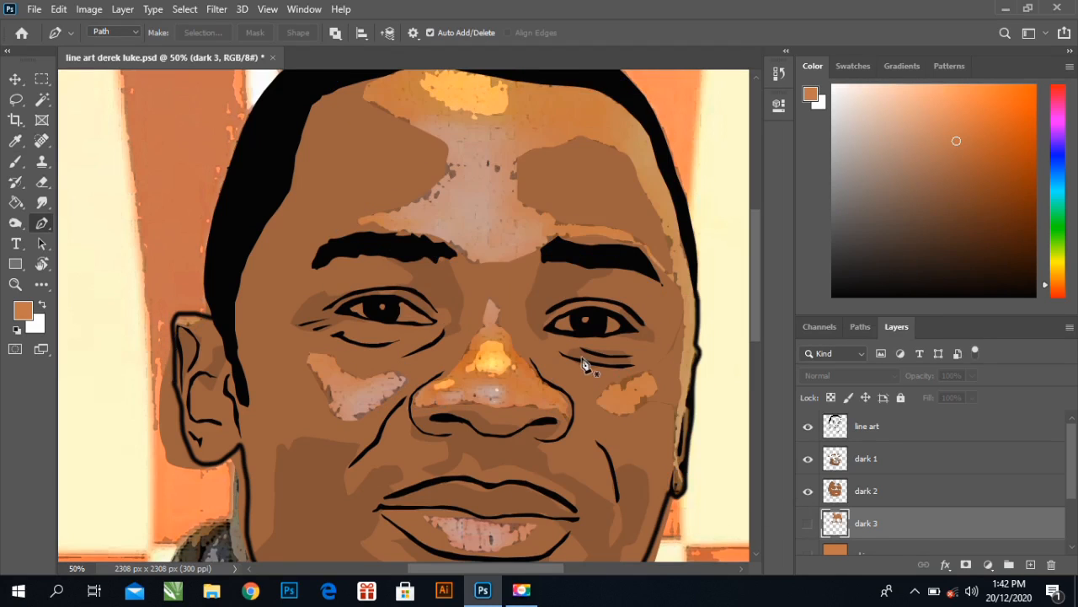
pyautogui.click(481, 345)
pyautogui.click(471, 362)
pyautogui.click(488, 373)
pyautogui.click(506, 371)
pyautogui.click(509, 357)
pyautogui.click(482, 346)
pyautogui.click(433, 387)
pyautogui.click(440, 389)
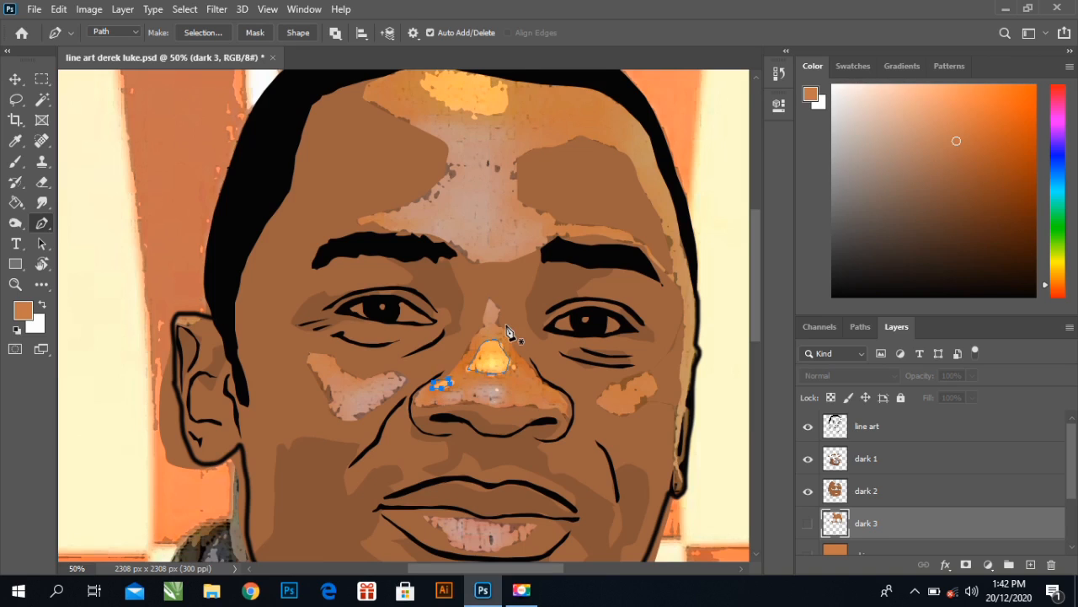
# - Turn the two nose highlight paths into a selection, show dark 3, clear the selected areas from it and deselect
pyautogui.hotkey('ctrl', 'Return')
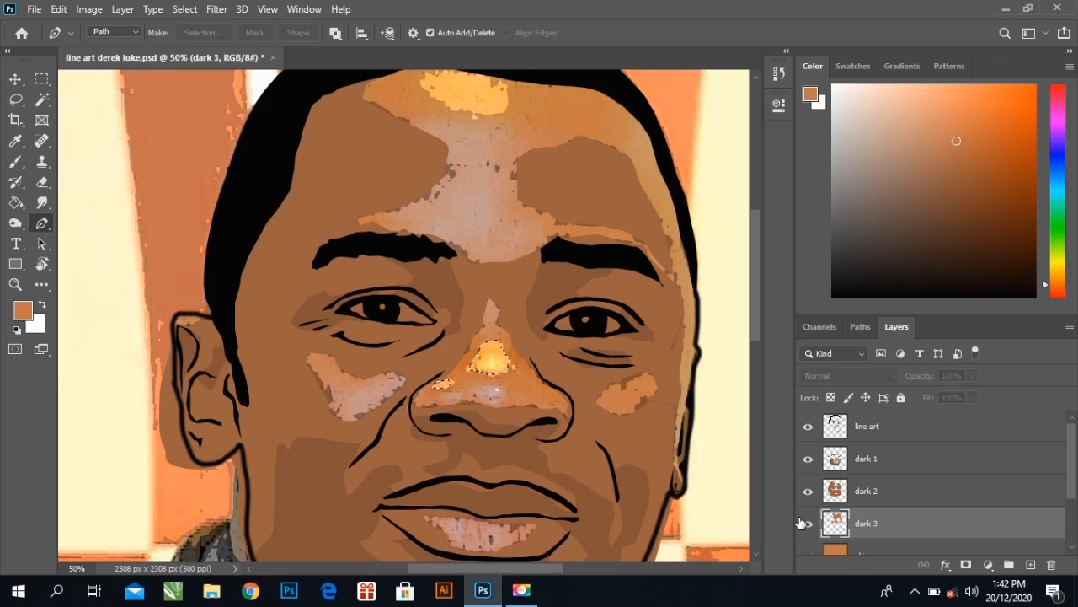
pyautogui.click(807, 524)
pyautogui.press('Delete')
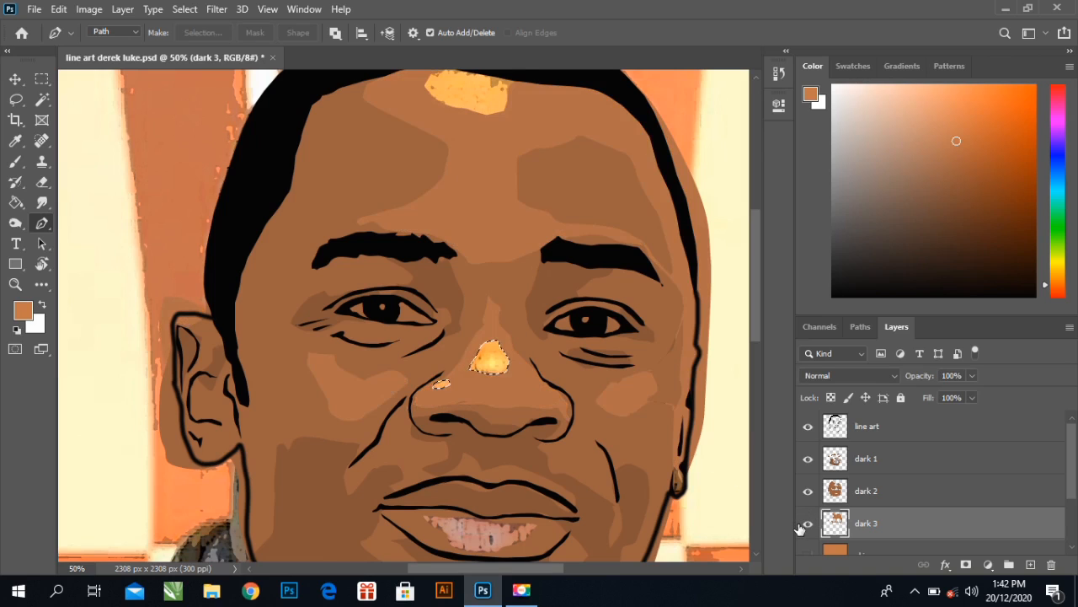
pyautogui.hotkey('ctrl', 'd')
# - Add a new layer between dark 3 and skin and name it lightest
pyautogui.scroll(-2, 876, 548)
pyautogui.click(809, 476)
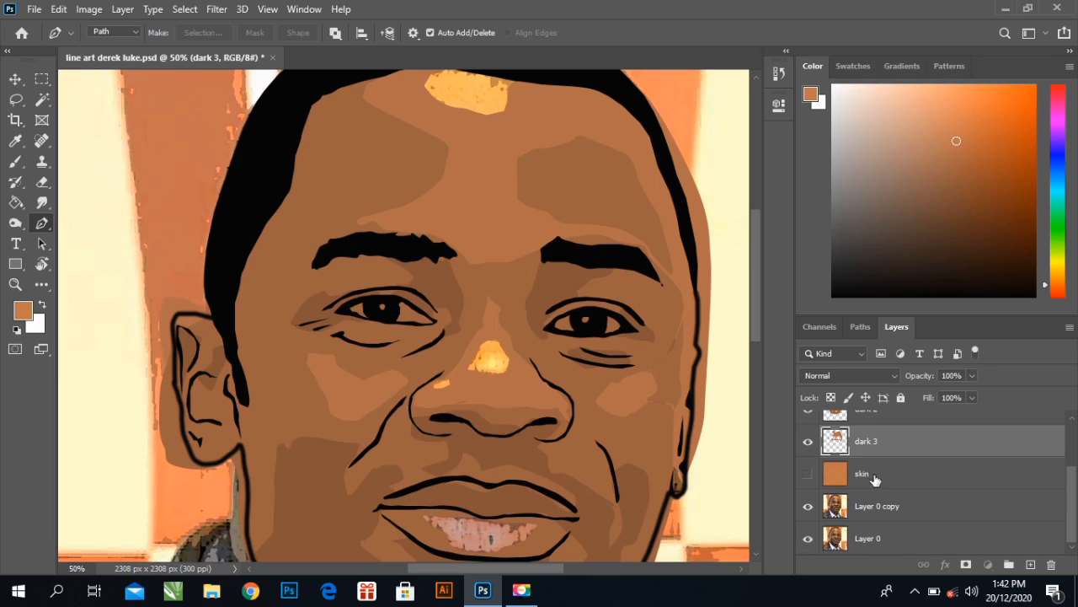
pyautogui.click(1031, 564)
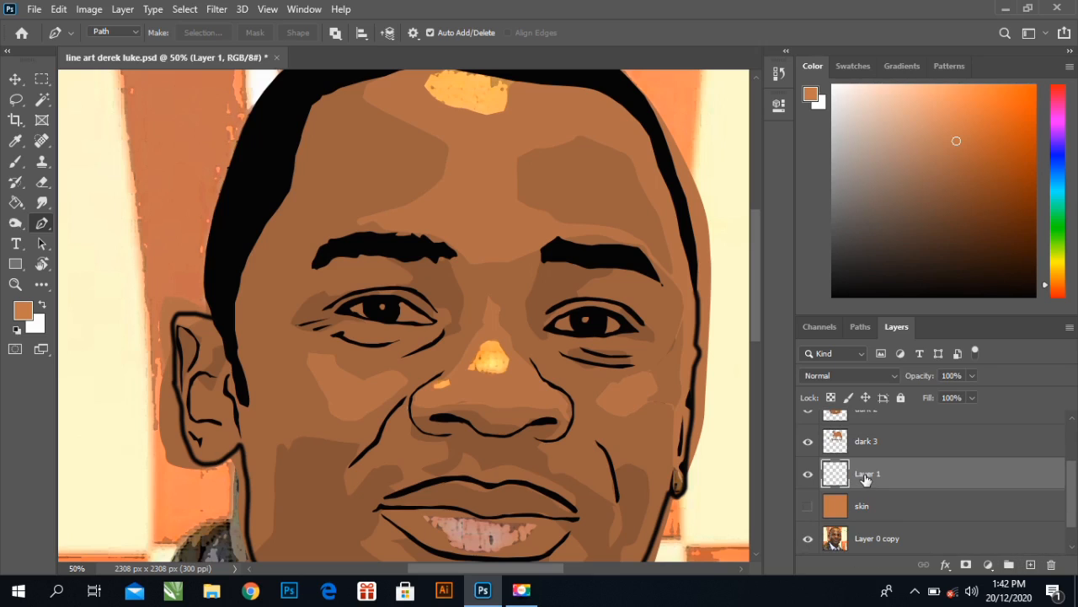
pyautogui.doubleClick(868, 474)
pyautogui.press('Return')
# - Trace closed paths on lightest around the nose-tip highlight, the small nostril highlight and the yellow highlight at the top of the forehead
pyautogui.click(466, 343)
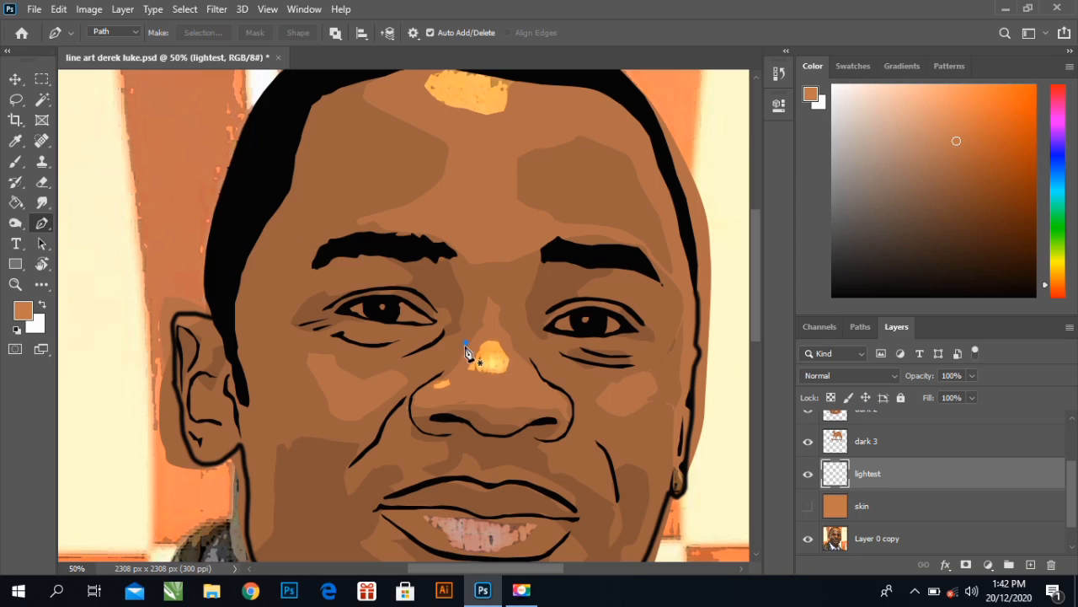
pyautogui.moveTo(461, 361); pyautogui.dragTo(515, 366)
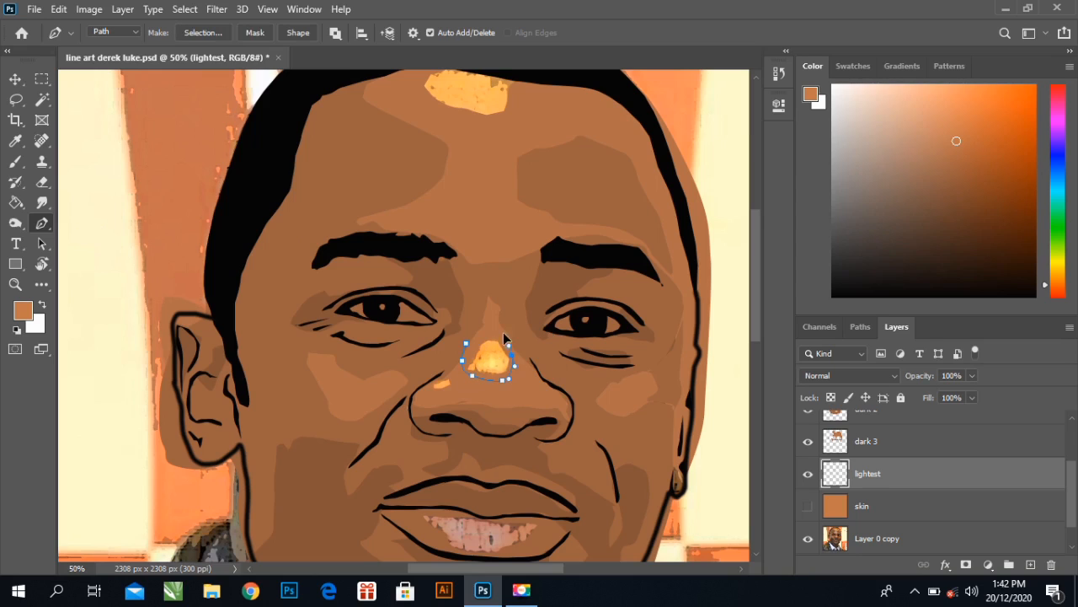
pyautogui.click(464, 350)
pyautogui.moveTo(455, 388); pyautogui.dragTo(454, 378)
pyautogui.click(439, 379)
pyautogui.scroll(1, 421, 123)
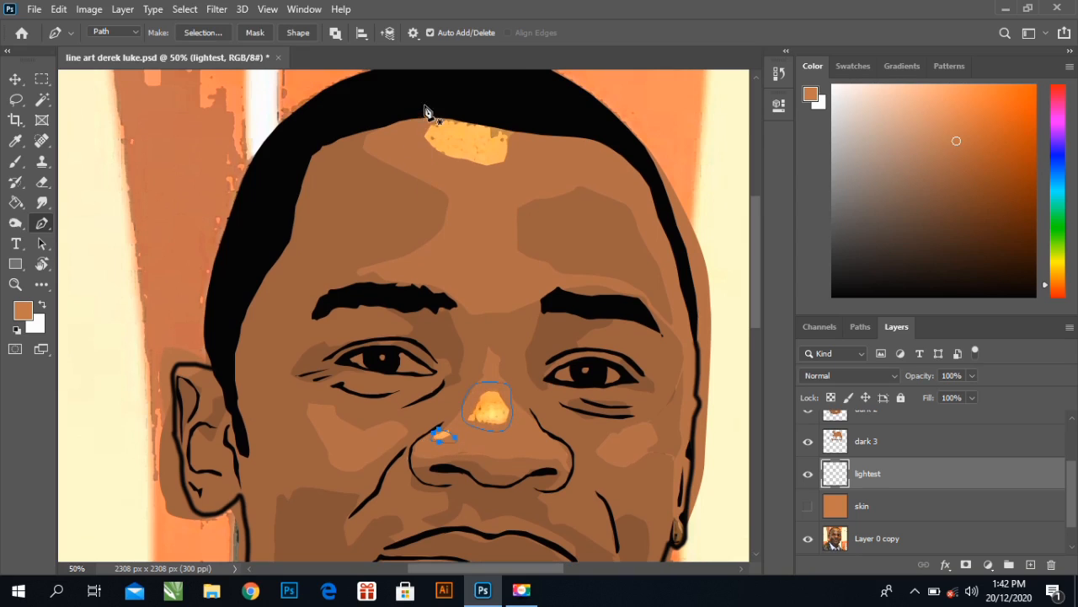
pyautogui.moveTo(449, 167); pyautogui.dragTo(472, 174)
pyautogui.moveTo(494, 169); pyautogui.dragTo(523, 127)
pyautogui.moveTo(494, 104); pyautogui.dragTo(433, 101)
pyautogui.click(424, 105)
# - Fill the nose and forehead highlight paths on lightest with #c37852 and delete the paths
pyautogui.rightClick(380, 219)
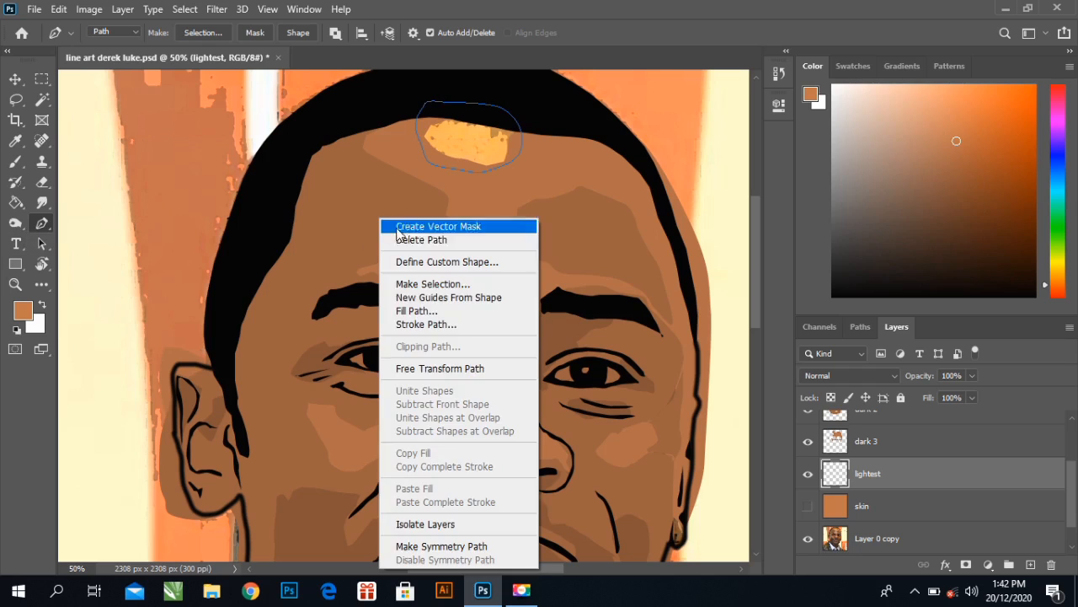
pyautogui.click(468, 310)
pyautogui.click(544, 130)
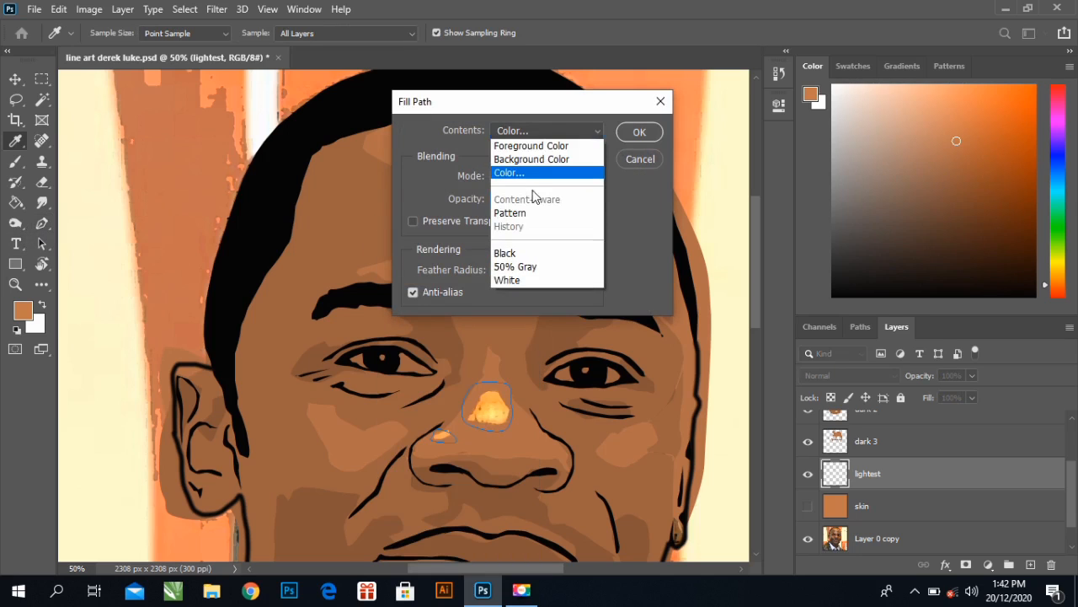
pyautogui.click(530, 177)
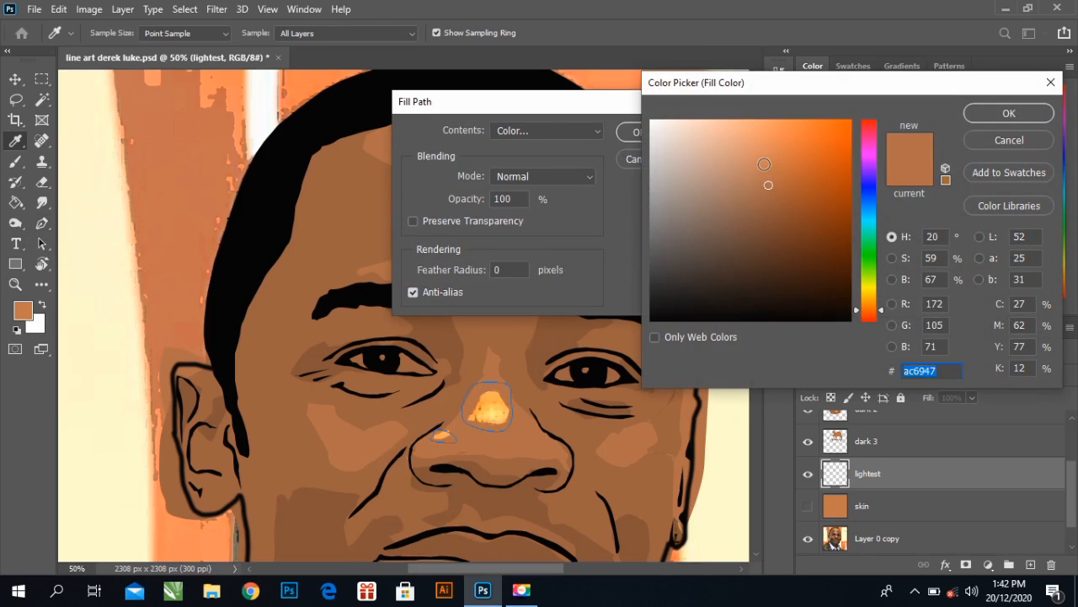
pyautogui.click(767, 167)
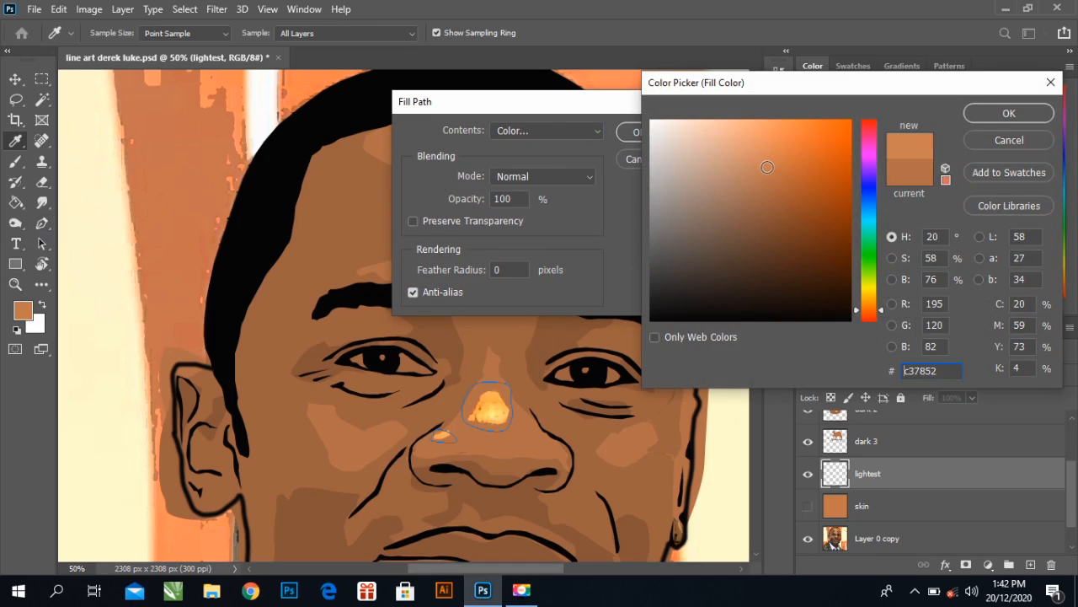
pyautogui.click(979, 112)
pyautogui.press('Return')
pyautogui.press('p')
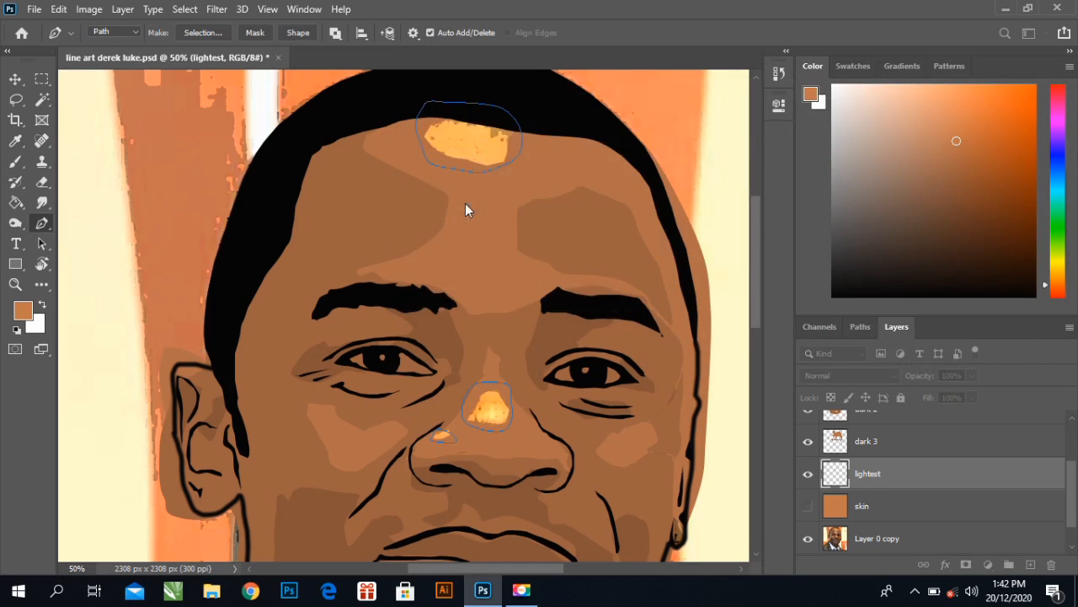
pyautogui.rightClick(465, 203)
pyautogui.click(502, 228)
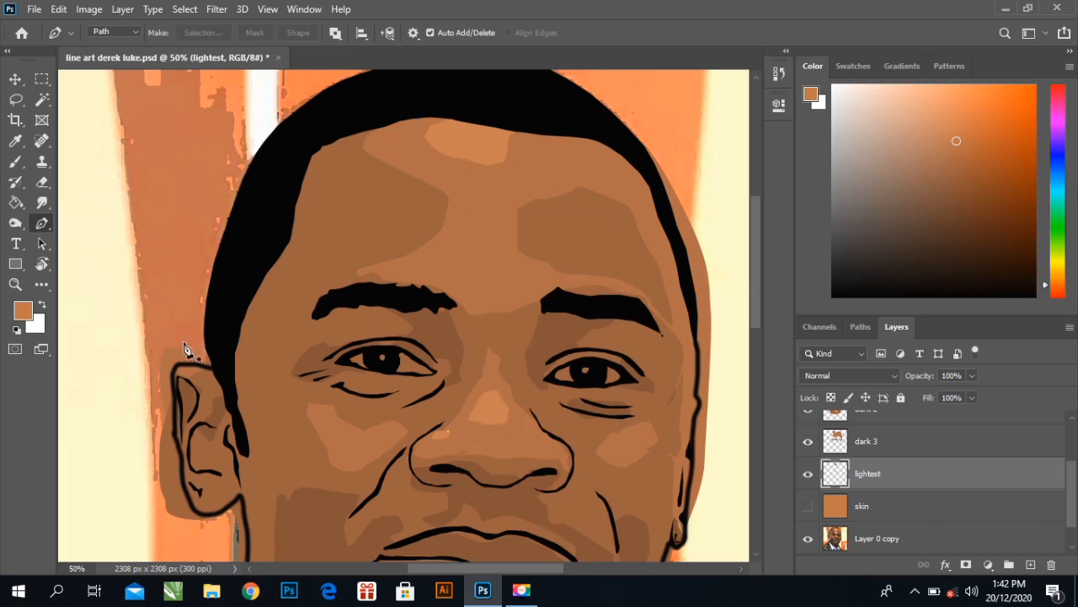
pyautogui.click(15, 284)
pyautogui.rightClick(468, 227)
pyautogui.click(497, 228)
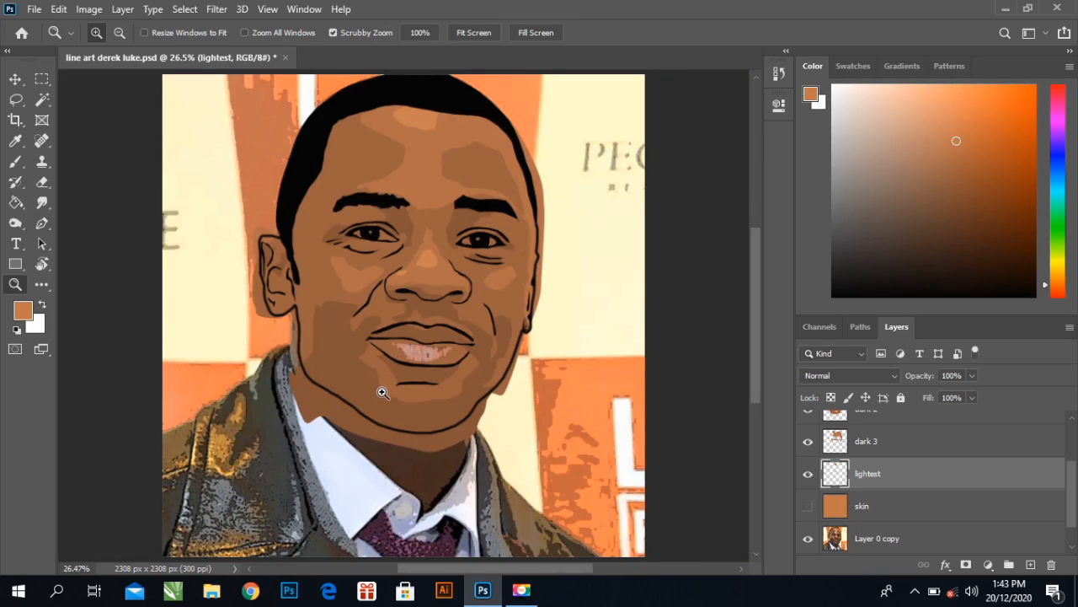
# - Select dark 3 and trace a closed path around the uncoloured pink patch of the lower lip
pyautogui.click(863, 454)
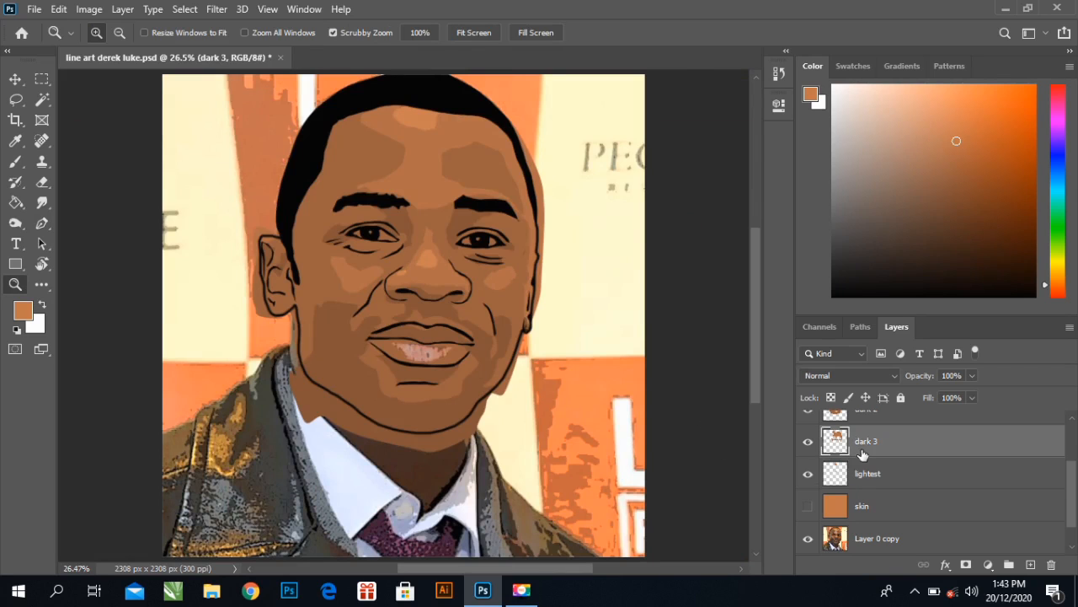
pyautogui.click(807, 441)
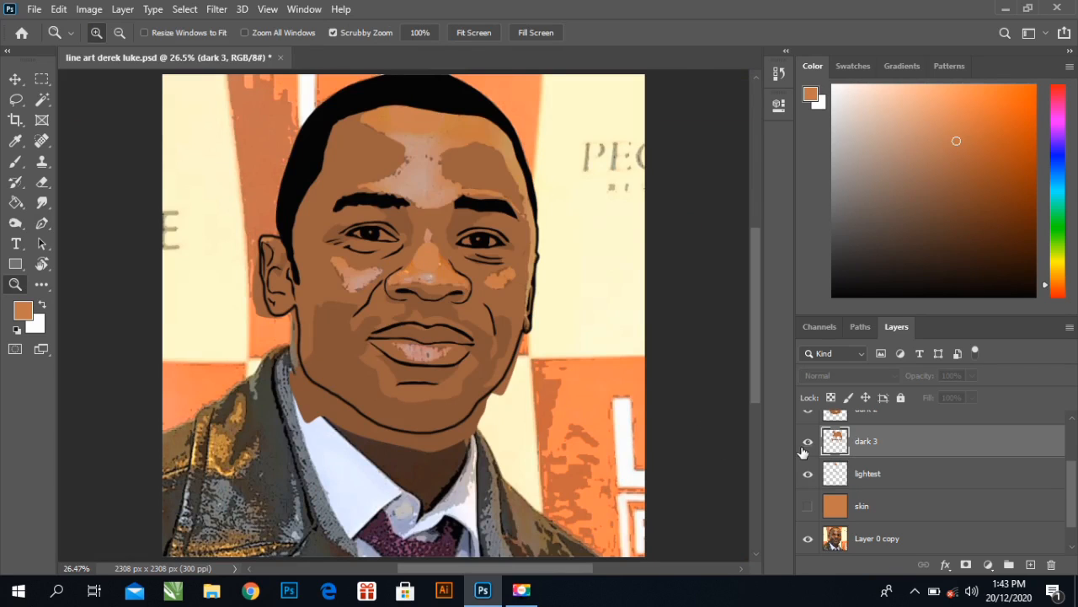
pyautogui.click(807, 440)
pyautogui.click(421, 339)
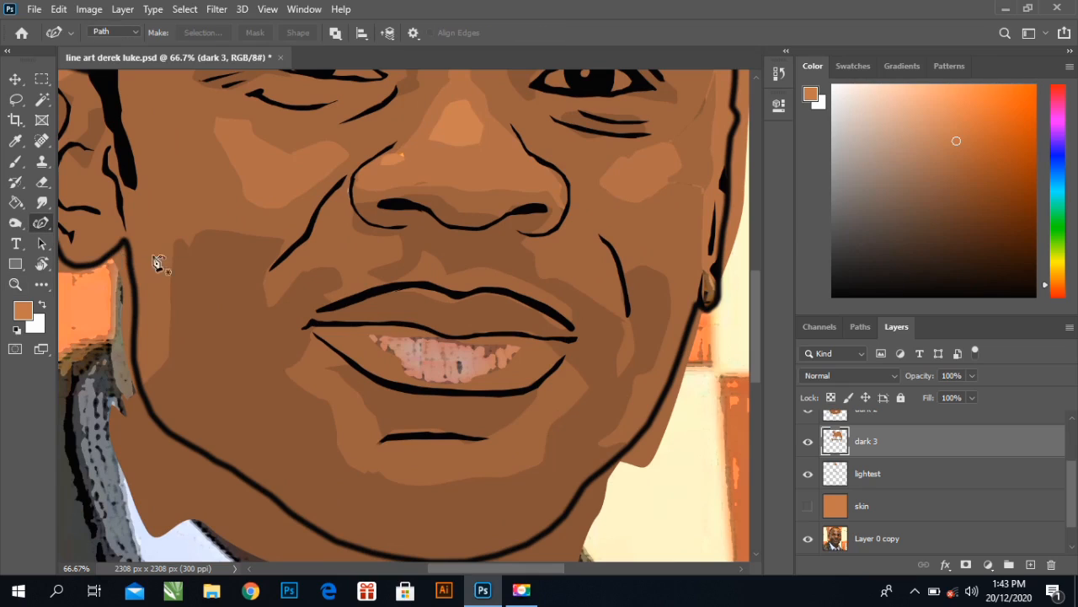
pyautogui.rightClick(42, 225)
pyautogui.click(100, 218)
pyautogui.moveTo(399, 327); pyautogui.dragTo(407, 377)
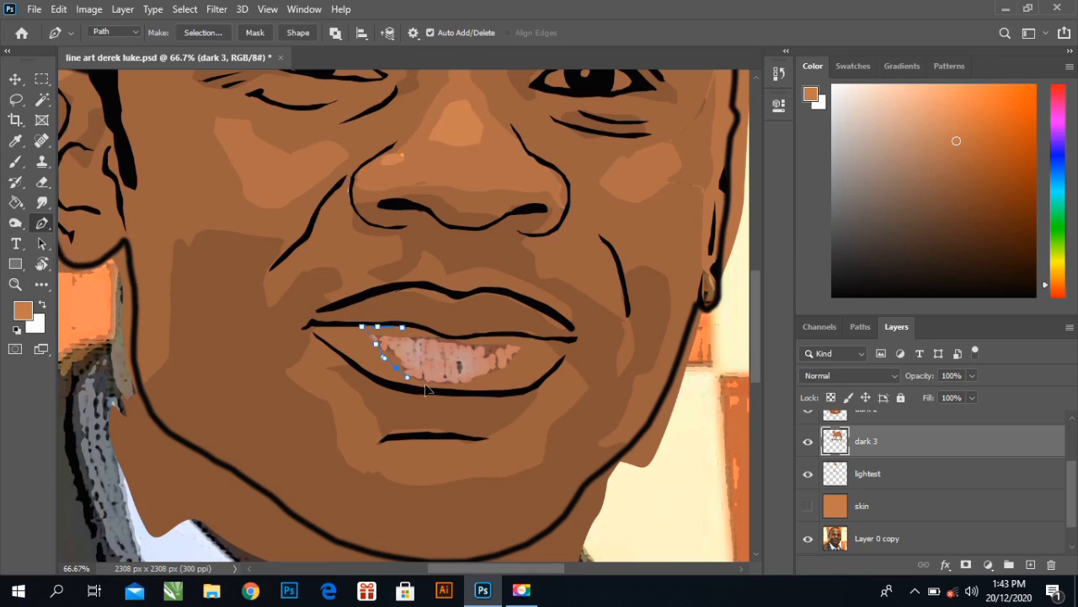
pyautogui.moveTo(470, 387); pyautogui.dragTo(485, 382)
pyautogui.click(505, 367)
pyautogui.moveTo(519, 337); pyautogui.dragTo(504, 337)
pyautogui.moveTo(473, 339); pyautogui.dragTo(446, 332)
pyautogui.click(414, 326)
pyautogui.click(403, 327)
# - Fill the lower-lip path on dark 3 with #ac6947 sampled from the viewer's-left cheek highlight and delete the path
pyautogui.click(808, 441)
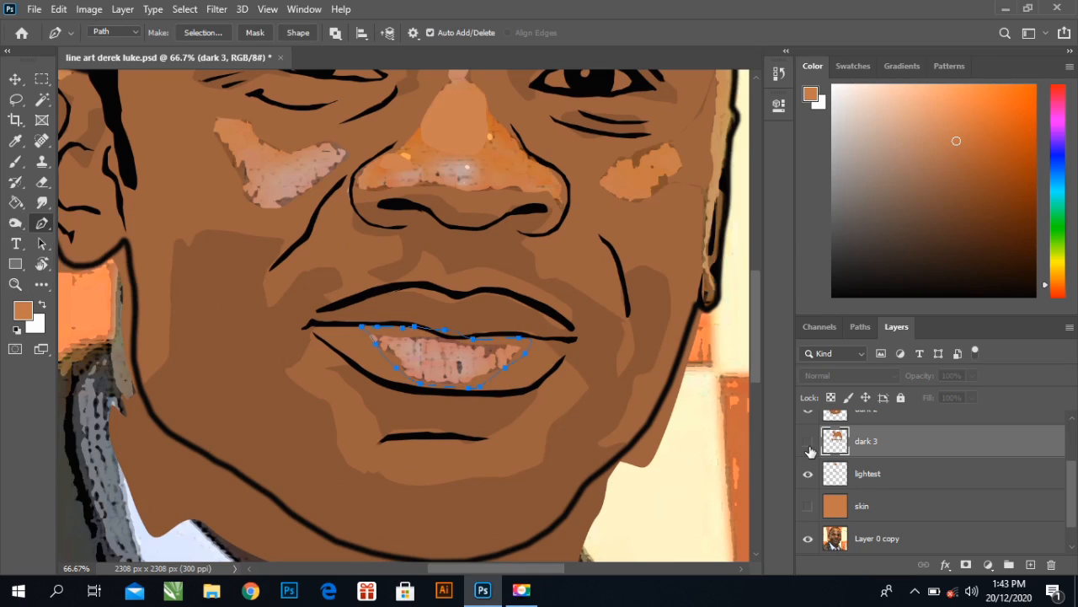
pyautogui.click(808, 441)
pyautogui.click(15, 141)
pyautogui.click(281, 165)
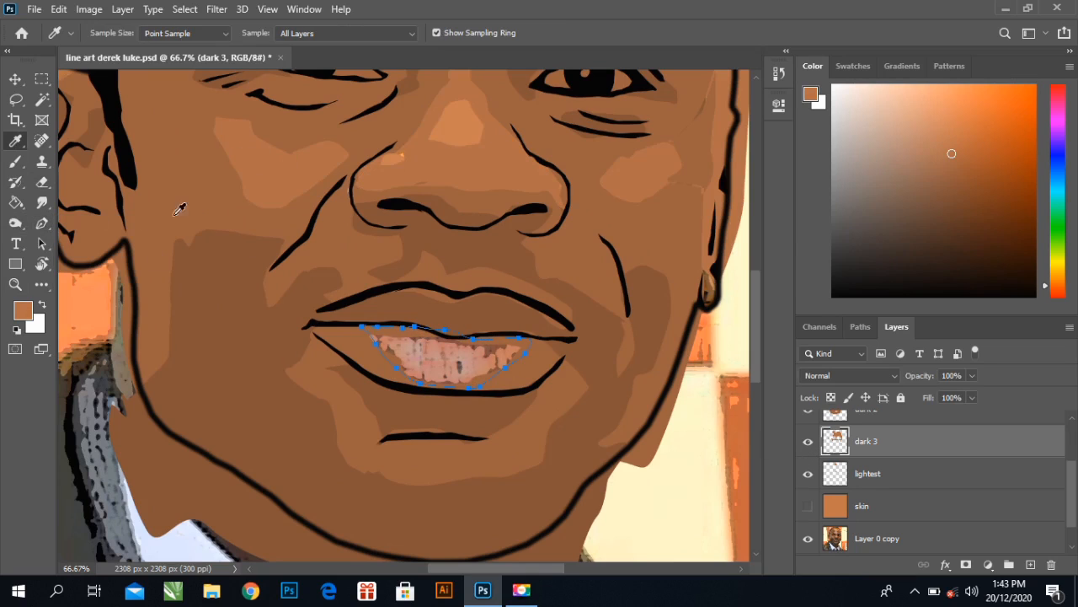
pyautogui.click(39, 225)
pyautogui.rightClick(406, 307)
pyautogui.click(427, 316)
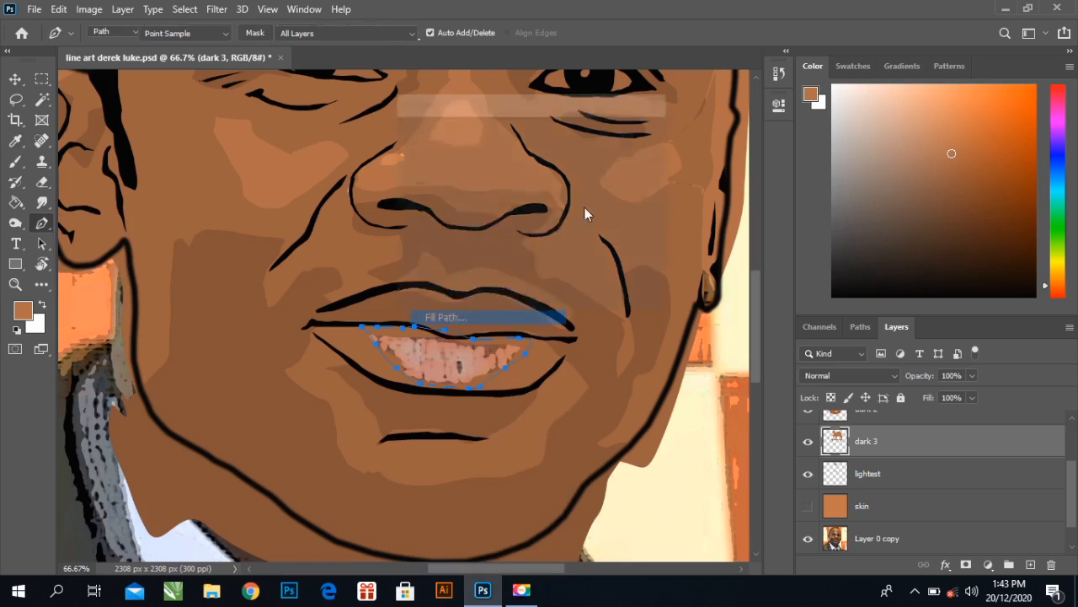
pyautogui.click(544, 132)
pyautogui.click(543, 174)
pyautogui.click(323, 160)
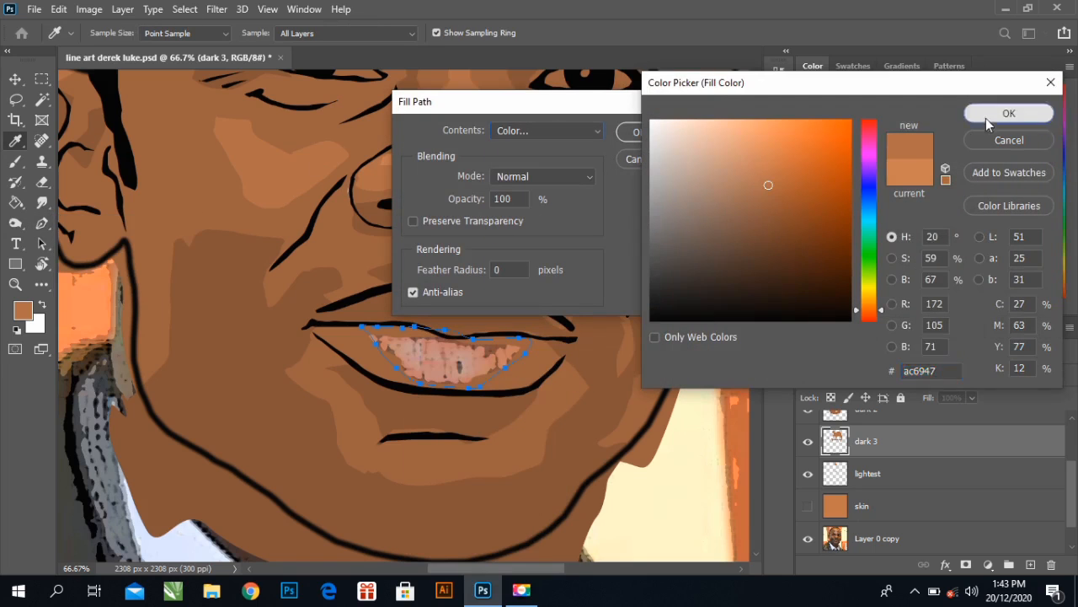
pyautogui.click(1007, 111)
pyautogui.click(639, 132)
pyautogui.rightClick(459, 165)
pyautogui.click(476, 186)
pyautogui.press('z')
pyautogui.rightClick(301, 228)
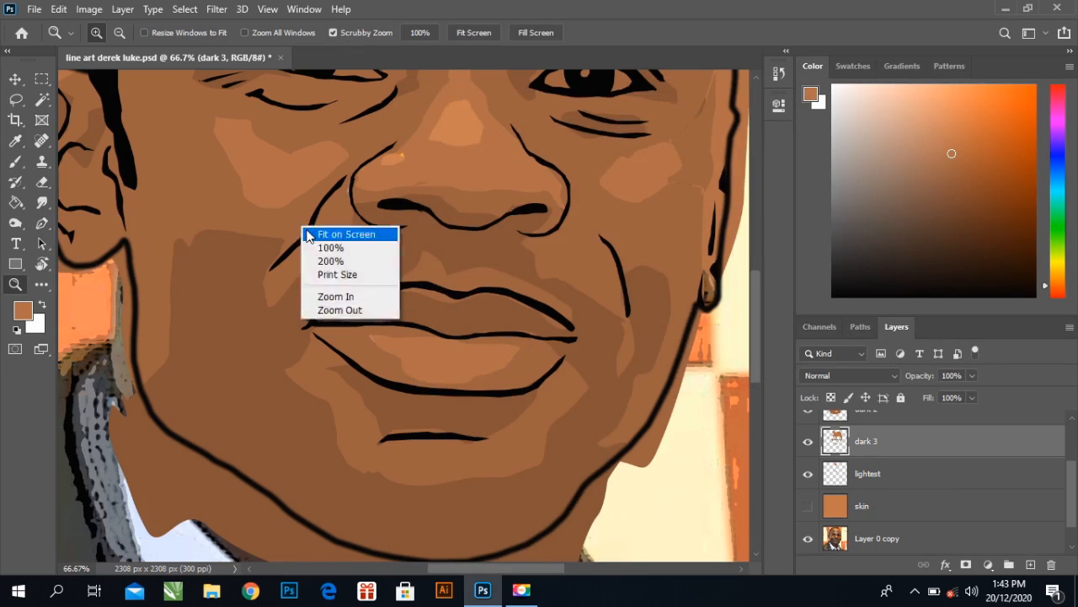
pyautogui.click(305, 231)
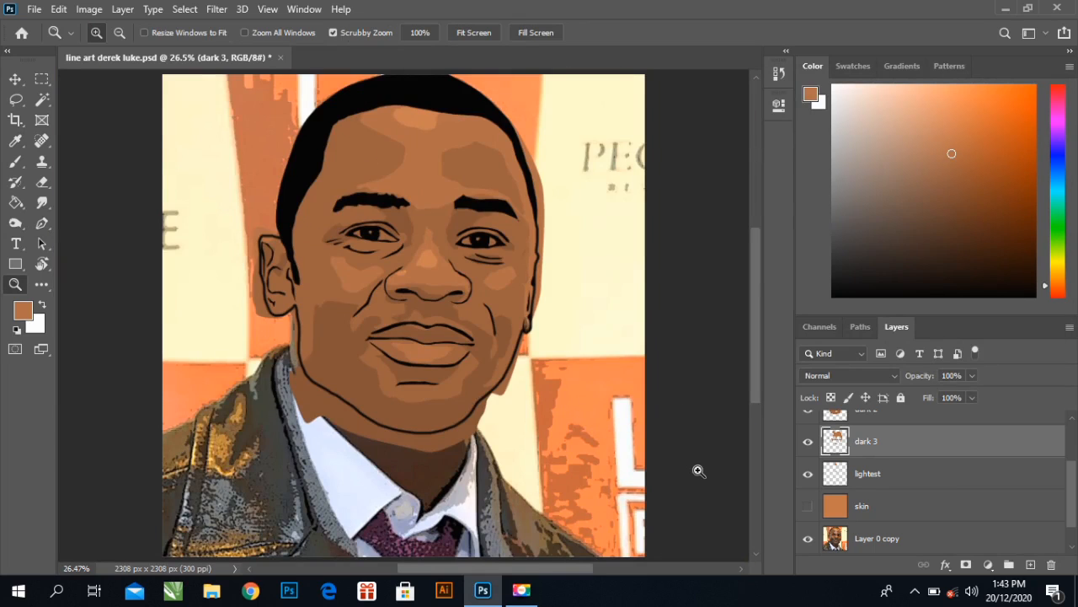
# - Show the skin layer and compare the face with dark 3 hidden and shown
pyautogui.click(806, 514)
pyautogui.click(800, 511)
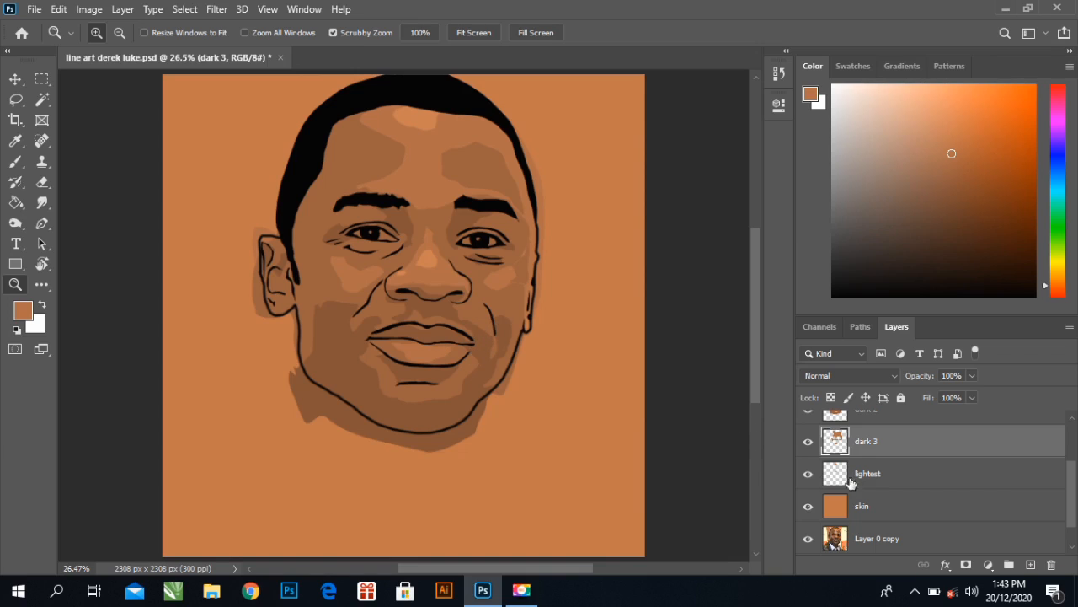
pyautogui.click(809, 452)
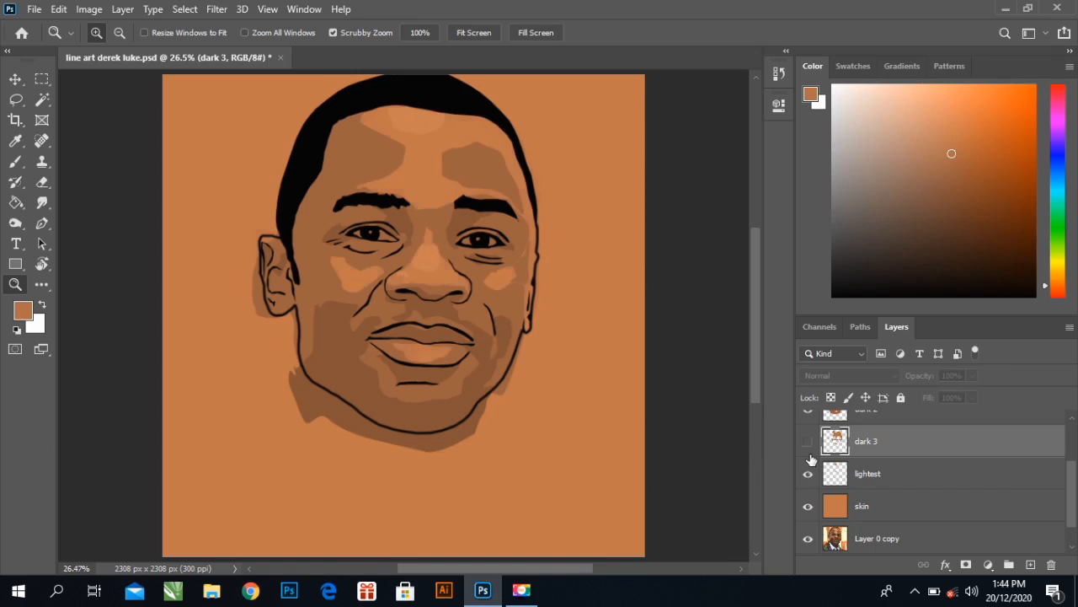
pyautogui.scroll(1, 829, 479)
pyautogui.click(810, 445)
pyautogui.click(809, 445)
# - Trace a closed path around the thin gaps in the tone between the viewer's-right eye, cheek highlight and ear
pyautogui.click(519, 271)
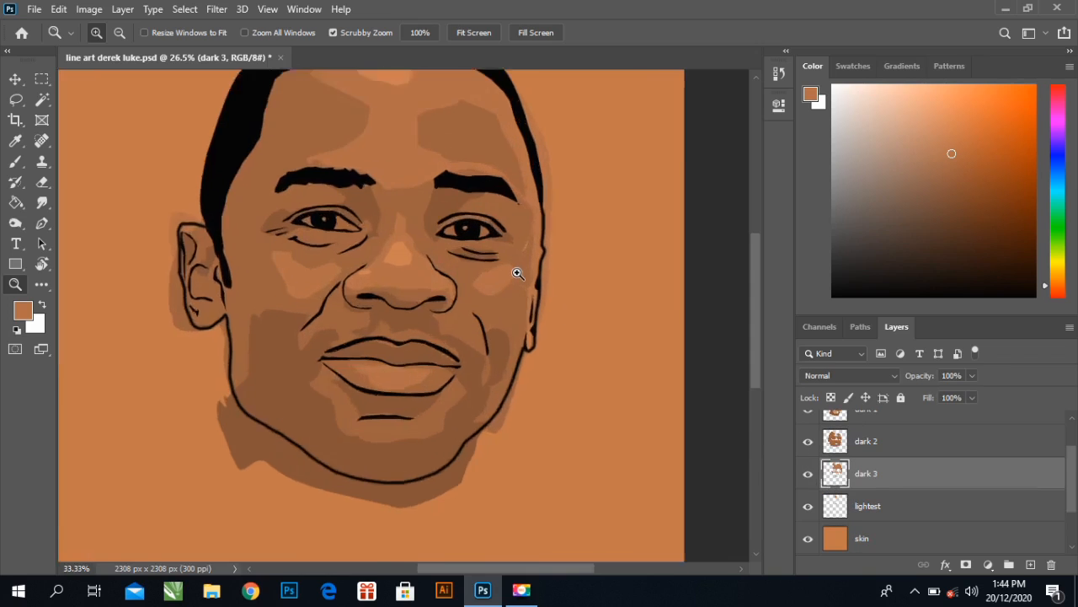
pyautogui.click(41, 223)
pyautogui.click(518, 184)
pyautogui.click(503, 211)
pyautogui.click(491, 234)
pyautogui.moveTo(486, 243); pyautogui.dragTo(504, 247)
pyautogui.moveTo(507, 257); pyautogui.dragTo(513, 279)
pyautogui.click(506, 289)
pyautogui.click(494, 305)
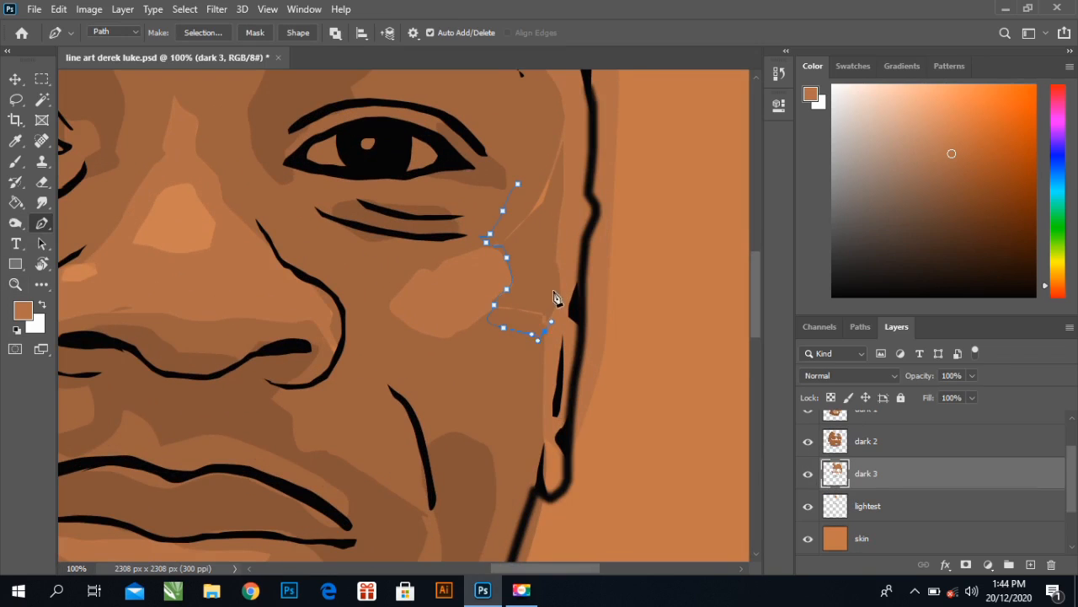
pyautogui.rightClick(518, 184)
pyautogui.click(588, 299)
pyautogui.click(546, 131)
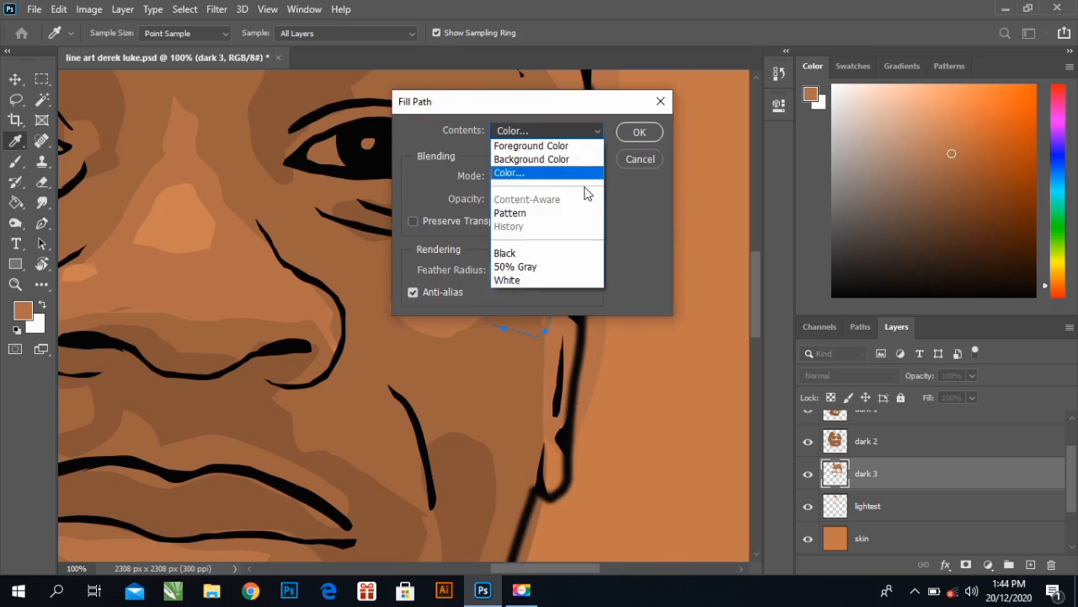
pyautogui.click(584, 176)
pyautogui.click(523, 358)
pyautogui.press('Return')
pyautogui.click(639, 132)
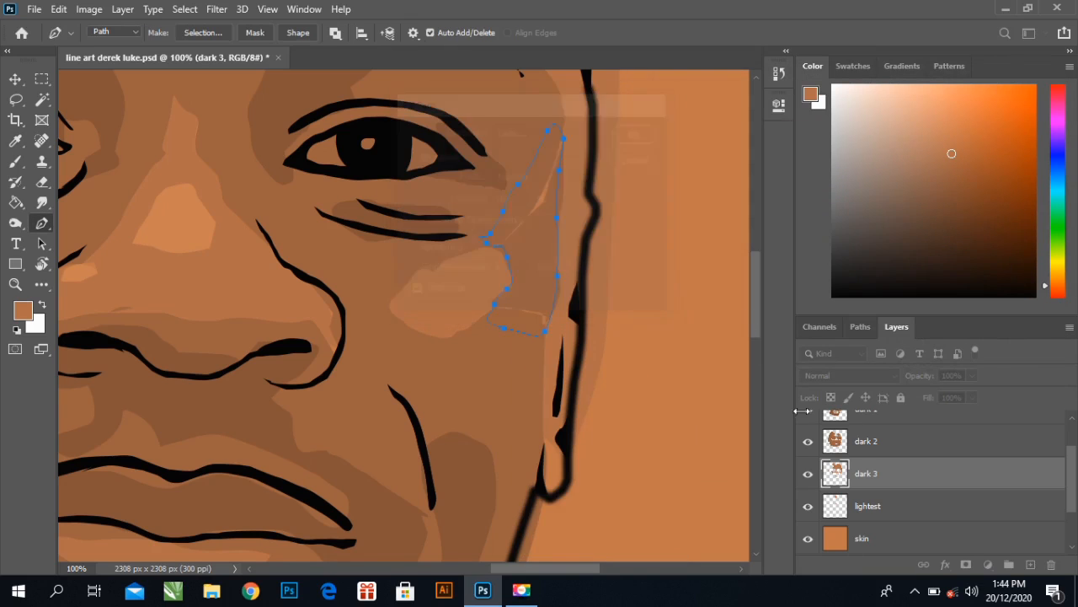
# - Toggle dark 3, dark 1 and dark 2 to examine which layer holds the brown around the traced gaps
pyautogui.click(806, 475)
pyautogui.click(807, 475)
pyautogui.scroll(2, 807, 475)
pyautogui.click(808, 459)
pyautogui.click(808, 460)
pyautogui.click(809, 493)
pyautogui.click(809, 494)
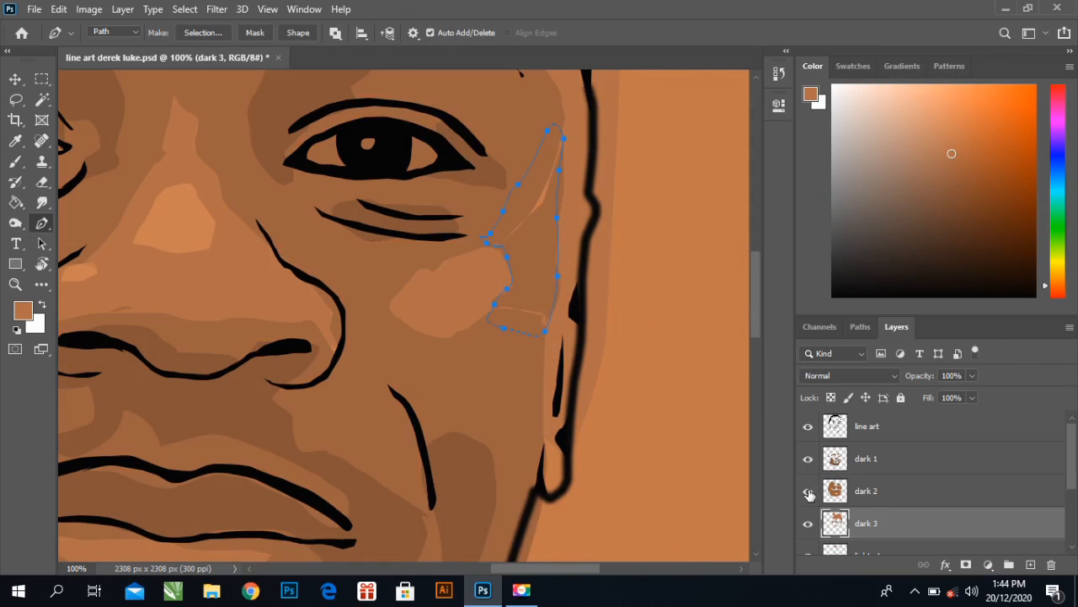
# - Fill the path beside the viewer's-right eye on dark 2 with the surrounding brown #965c3e and delete the path
pyautogui.click(867, 491)
pyautogui.rightClick(525, 222)
pyautogui.click(594, 319)
pyautogui.click(546, 131)
pyautogui.click(552, 174)
pyautogui.click(522, 361)
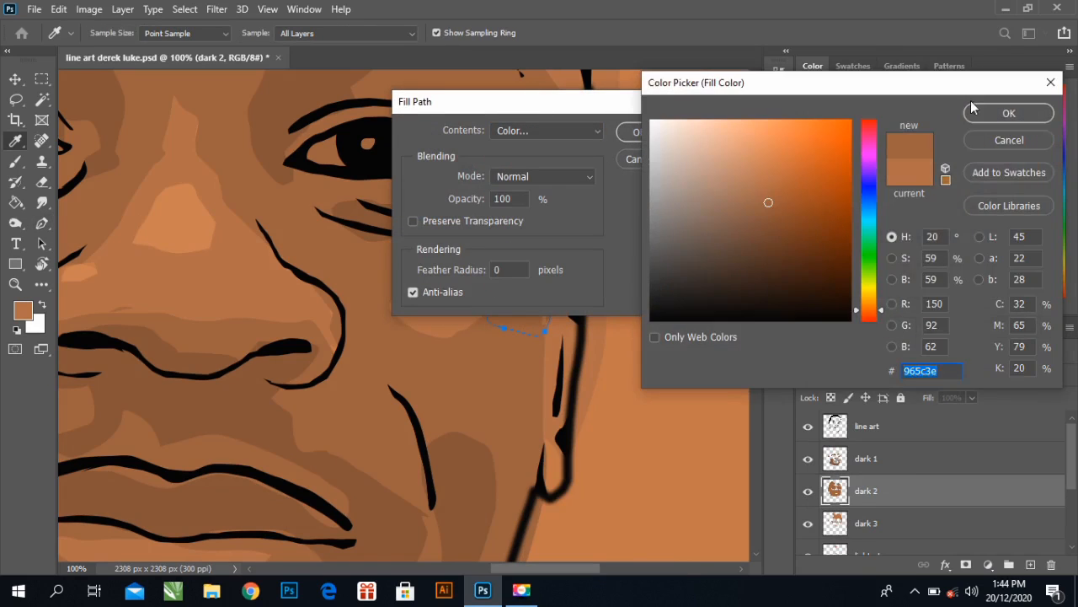
pyautogui.click(1009, 113)
pyautogui.click(640, 132)
pyautogui.rightClick(571, 166)
pyautogui.click(607, 185)
pyautogui.press('z')
pyautogui.rightClick(174, 245)
pyautogui.click(202, 252)
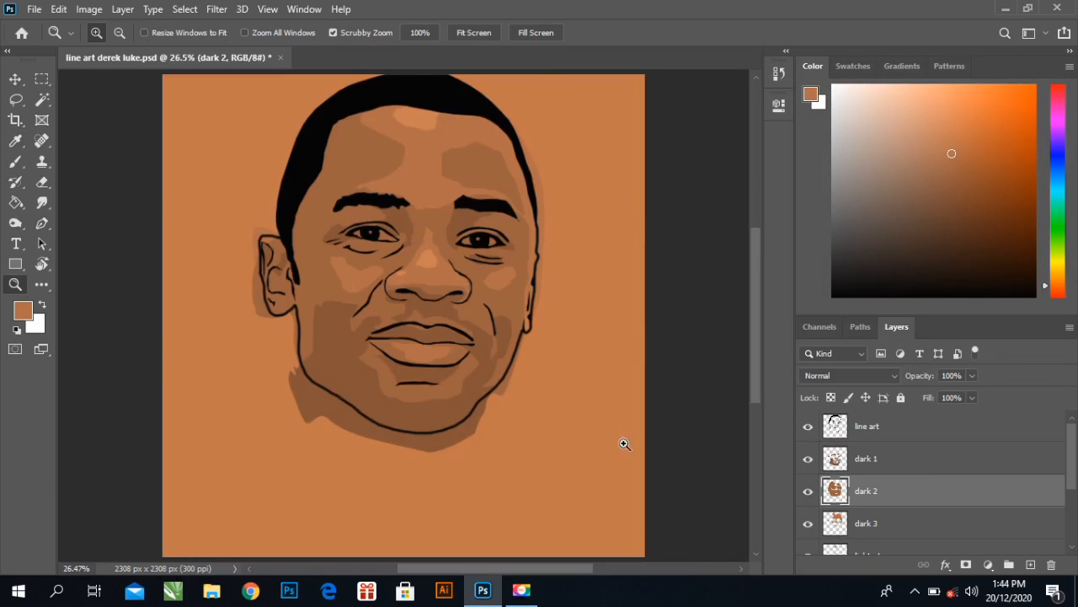
# - Try to select the area around the head on the skin layer with the Magic Wand
pyautogui.scroll(-3, 859, 504)
pyautogui.click(863, 476)
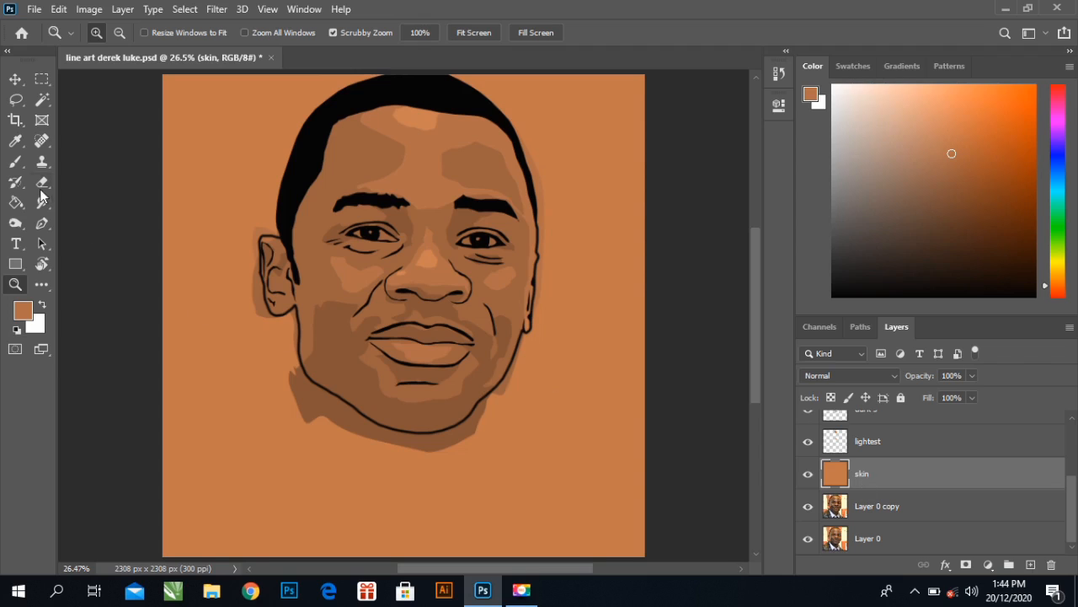
pyautogui.click(40, 101)
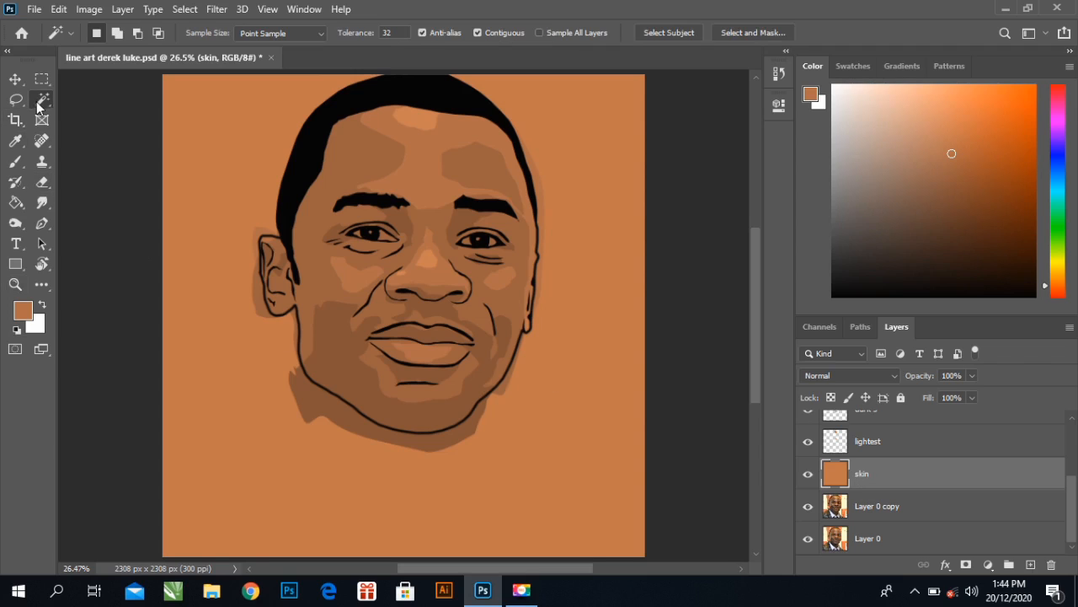
pyautogui.click(243, 168)
pyautogui.scroll(5, 893, 493)
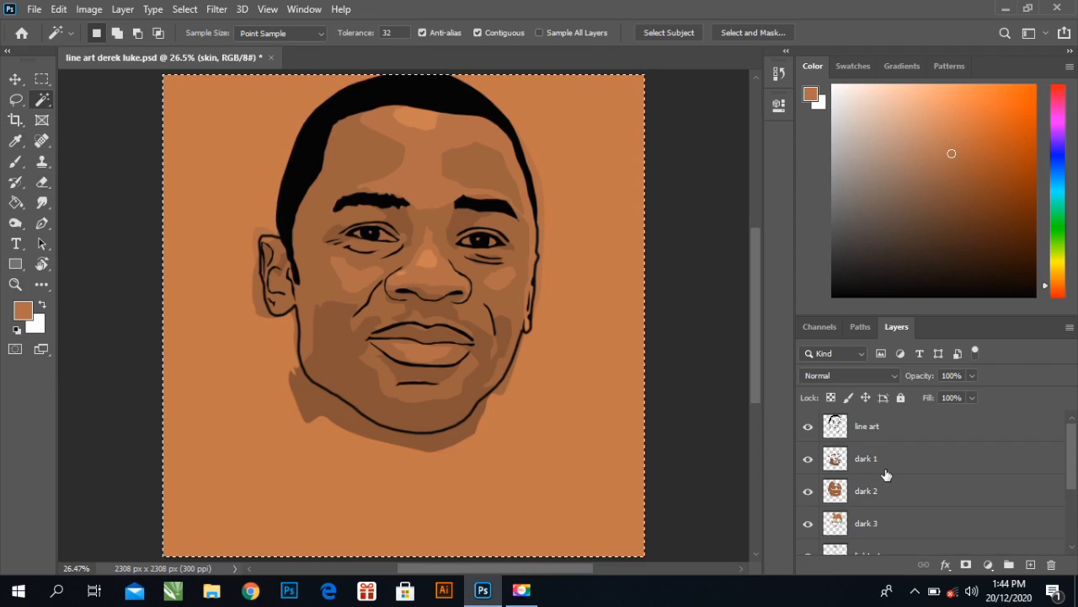
# - Deselect, select the area outside the head outline on line art with the Magic Wand, and clear it from skin
pyautogui.click(873, 431)
pyautogui.hotkey('ctrl', 'd')
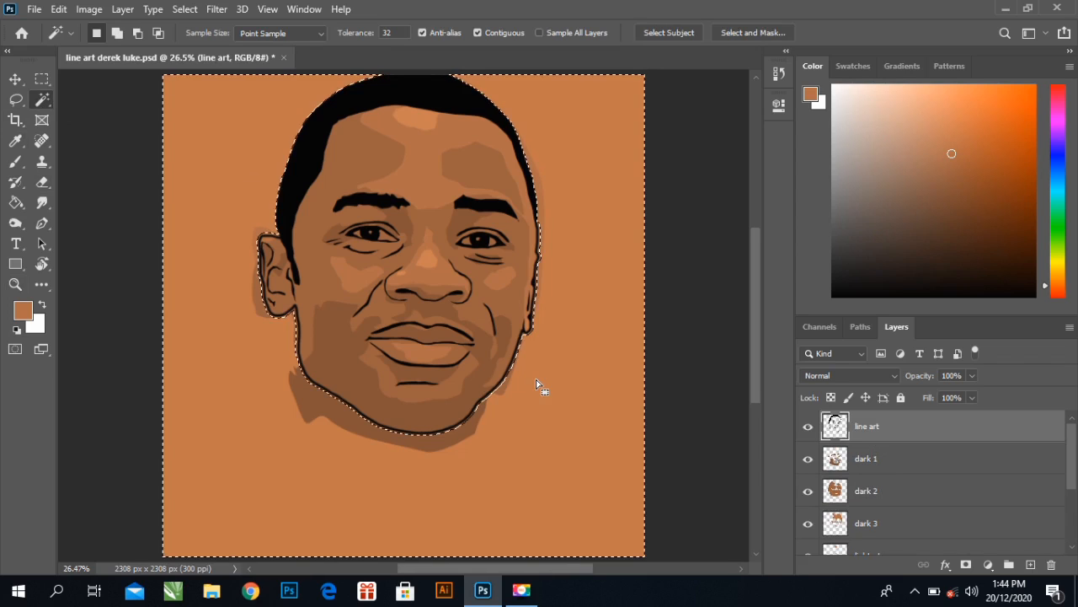
pyautogui.click(536, 379)
pyautogui.scroll(-5, 893, 476)
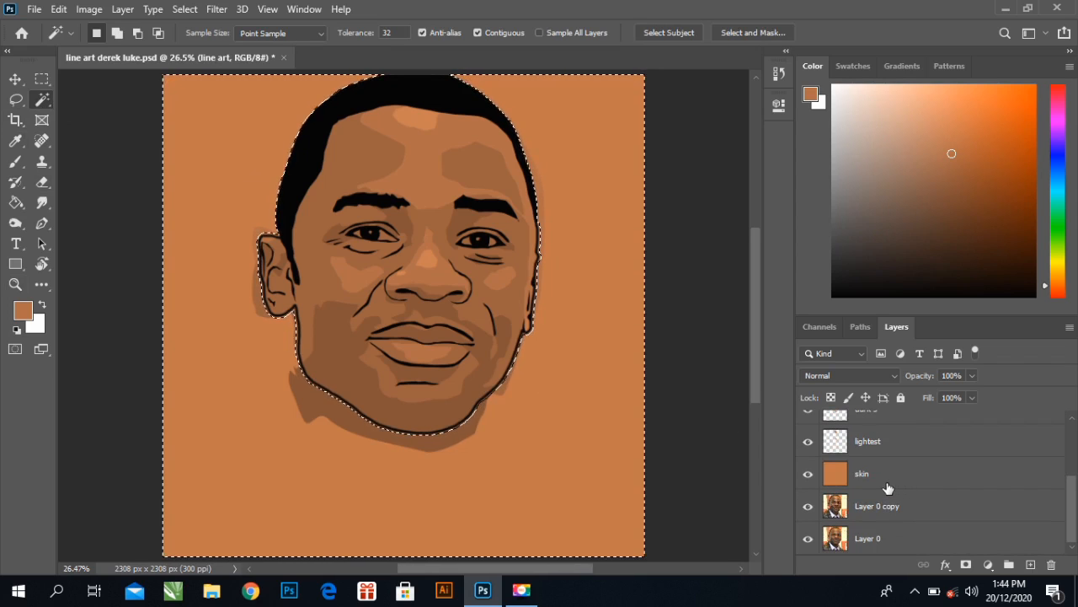
pyautogui.click(888, 486)
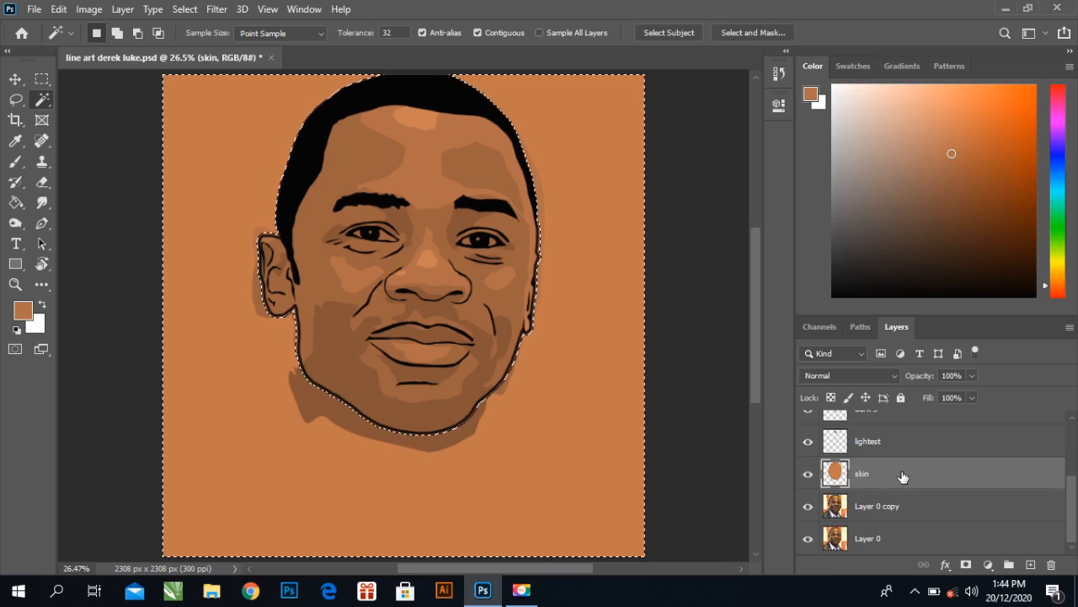
# - Clear the selected area outside the head from skin, and hide Layer 0 and Layer 0 copy
pyautogui.press('Delete')
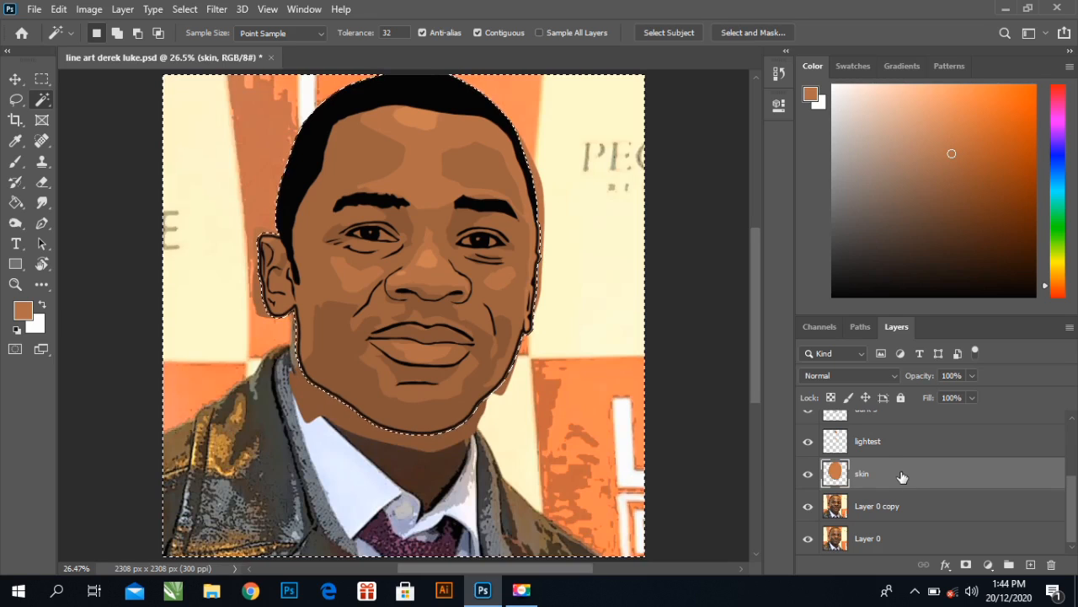
pyautogui.click(808, 538)
pyautogui.click(808, 506)
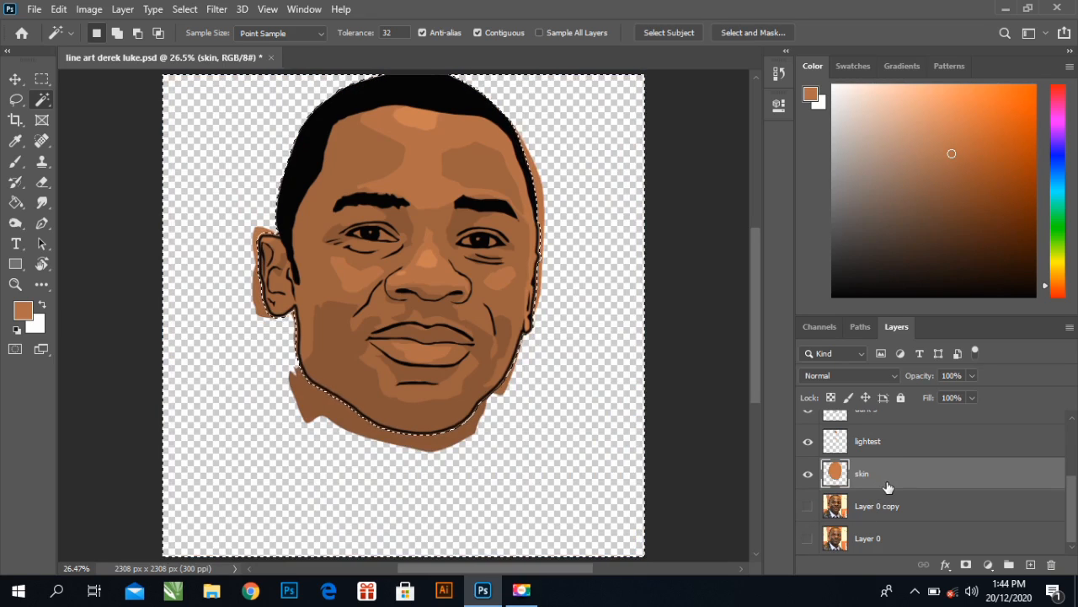
# - Clear the selected area outside the head from lightest, dark 3 and dark 2, and make dark 1 the active layer
pyautogui.scroll(1, 887, 487)
pyautogui.click(876, 514)
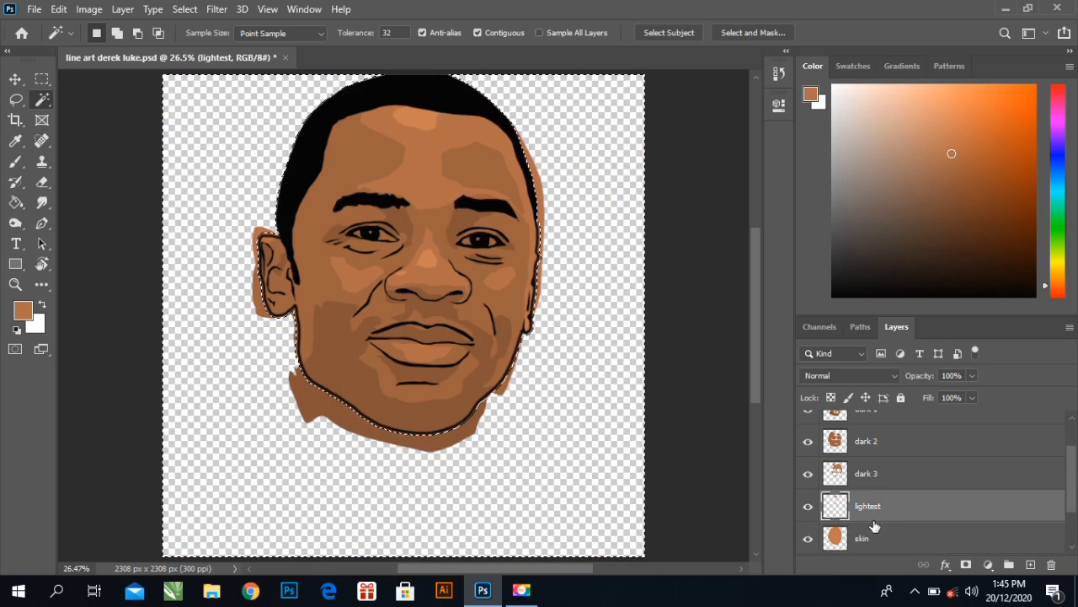
pyautogui.click(868, 474)
pyautogui.click(870, 449)
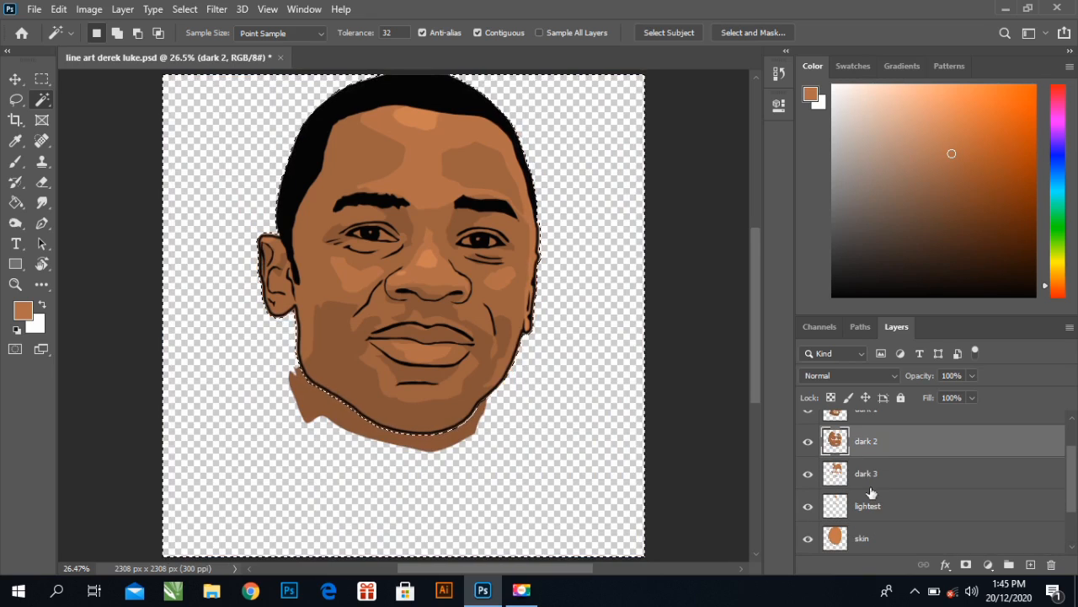
pyautogui.scroll(2, 874, 501)
pyautogui.click(868, 476)
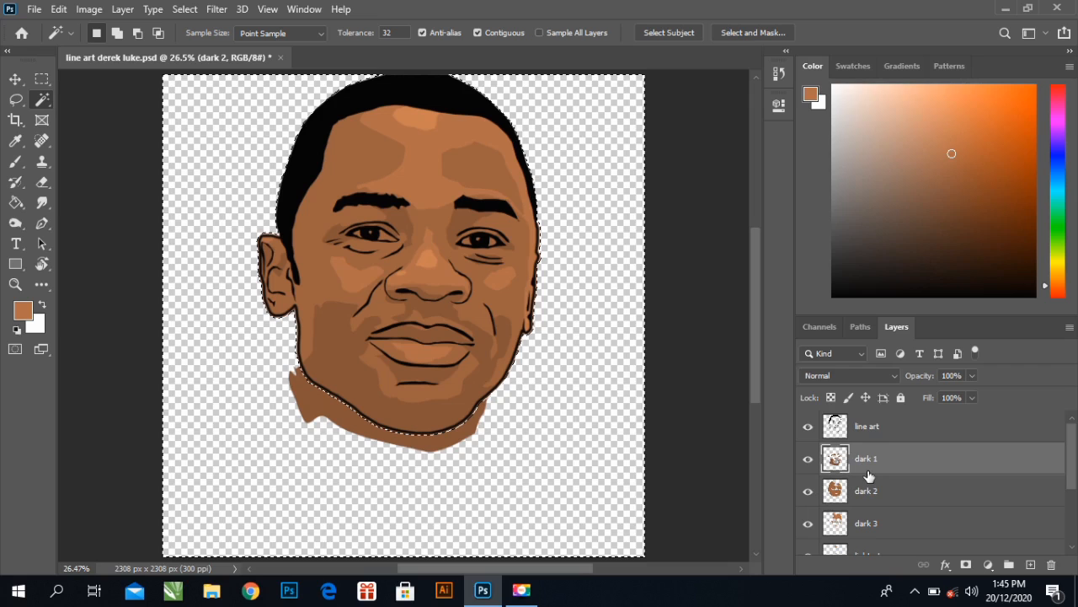
pyautogui.doubleClick(868, 477)
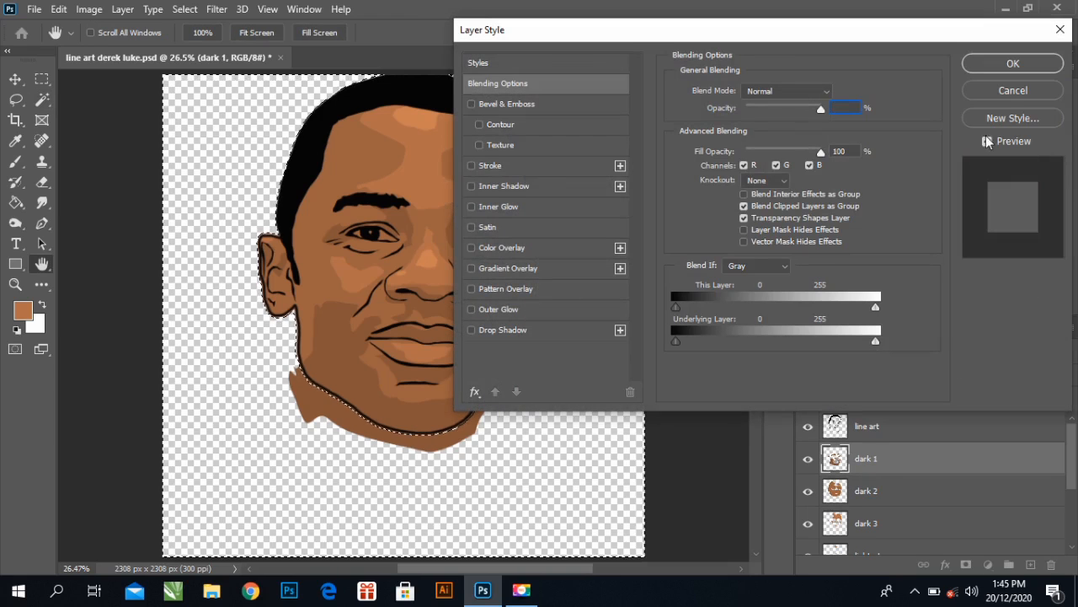
pyautogui.press('Delete')
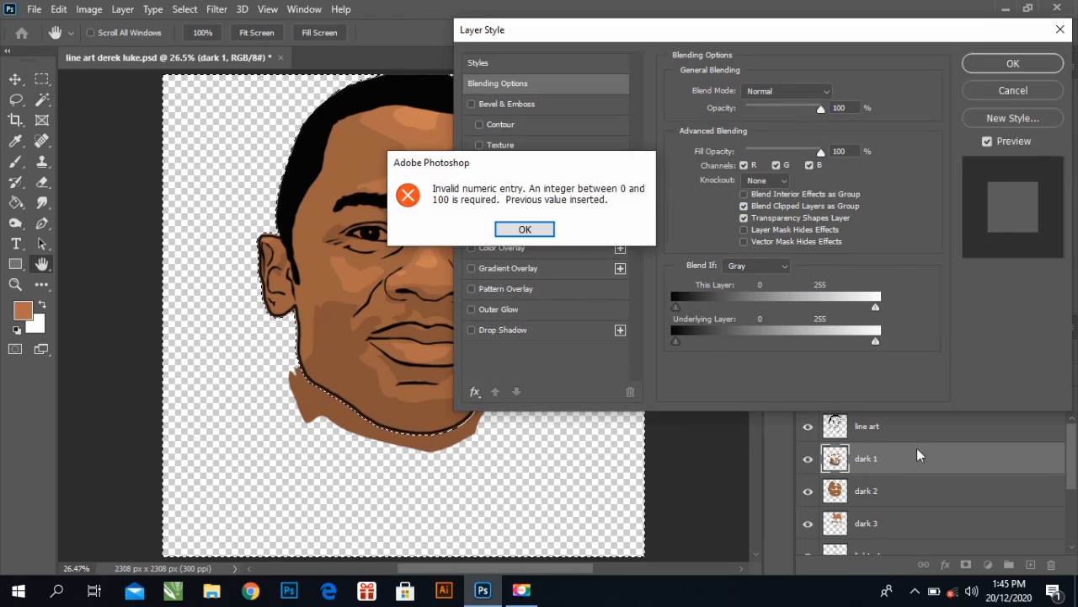
pyautogui.click(544, 233)
pyautogui.click(1032, 92)
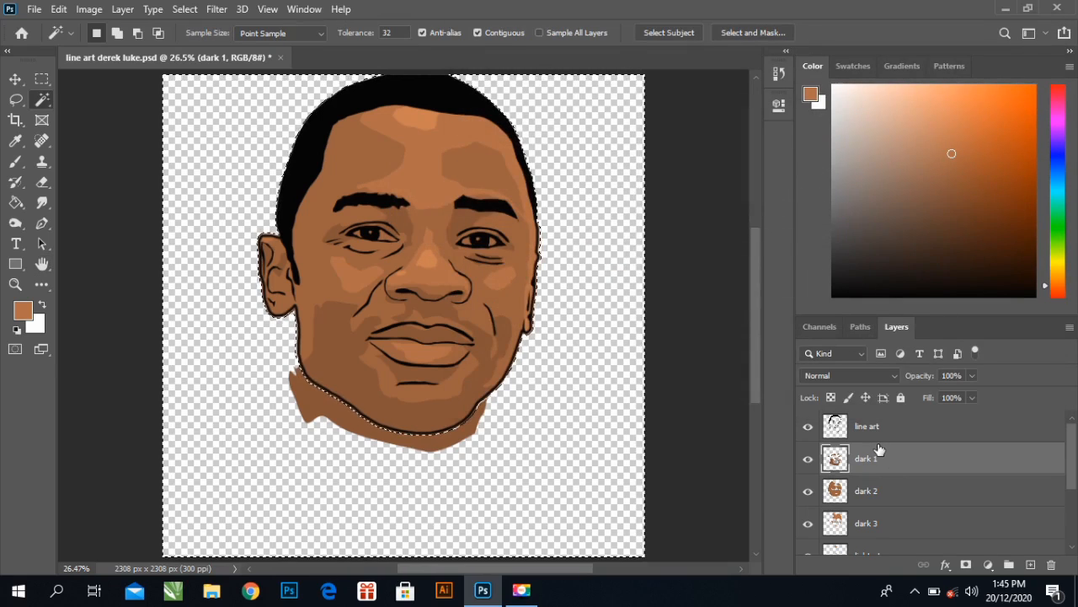
# - Clear the selected area outside the head outline from dark 1 and deselect
pyautogui.press('Delete')
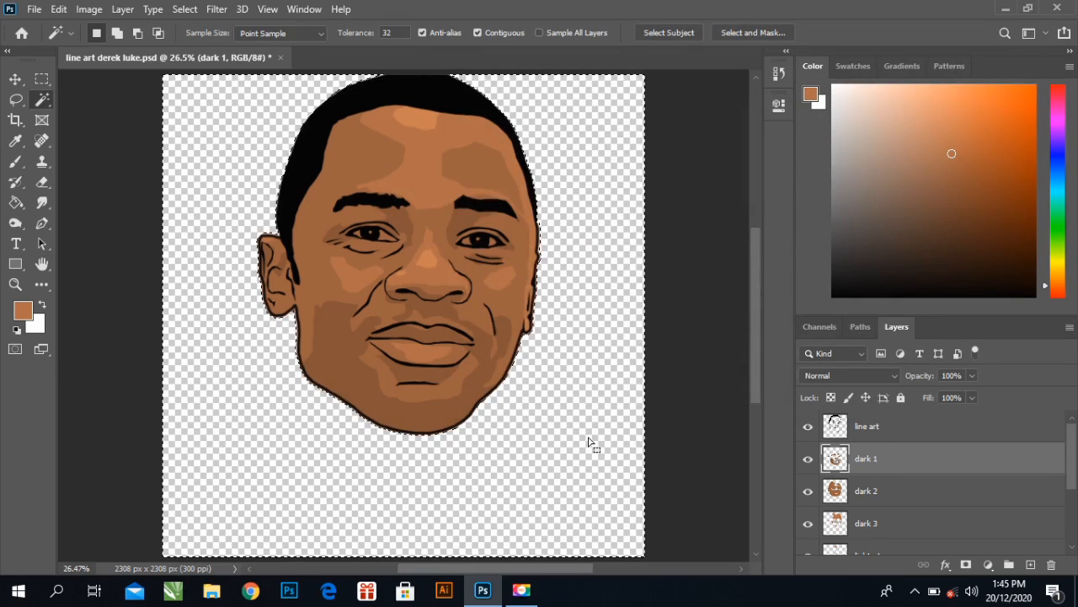
pyautogui.hotkey('ctrl', 'd')
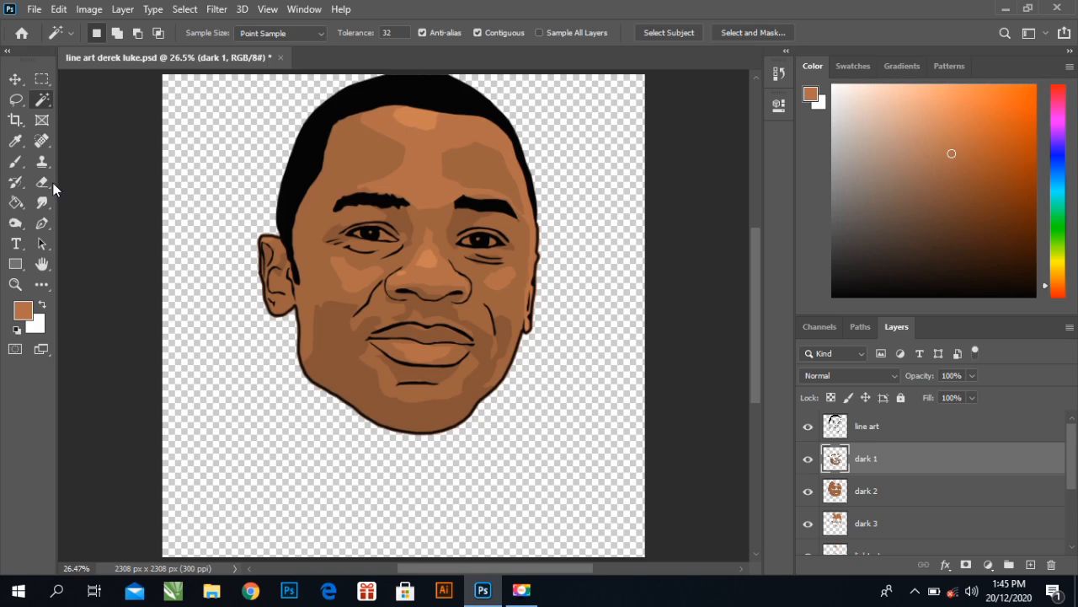
# - On line art, select the nose-side eye white of the viewer's-left eye with the Magic Wand and fill it with white
pyautogui.click(865, 427)
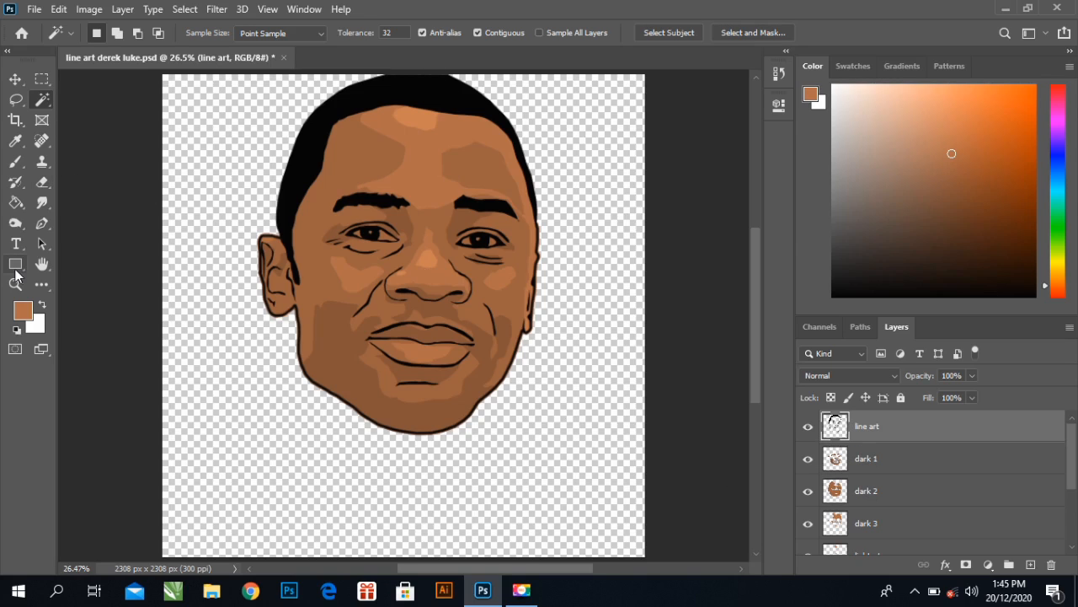
pyautogui.click(16, 284)
pyautogui.click(246, 196)
pyautogui.click(488, 226)
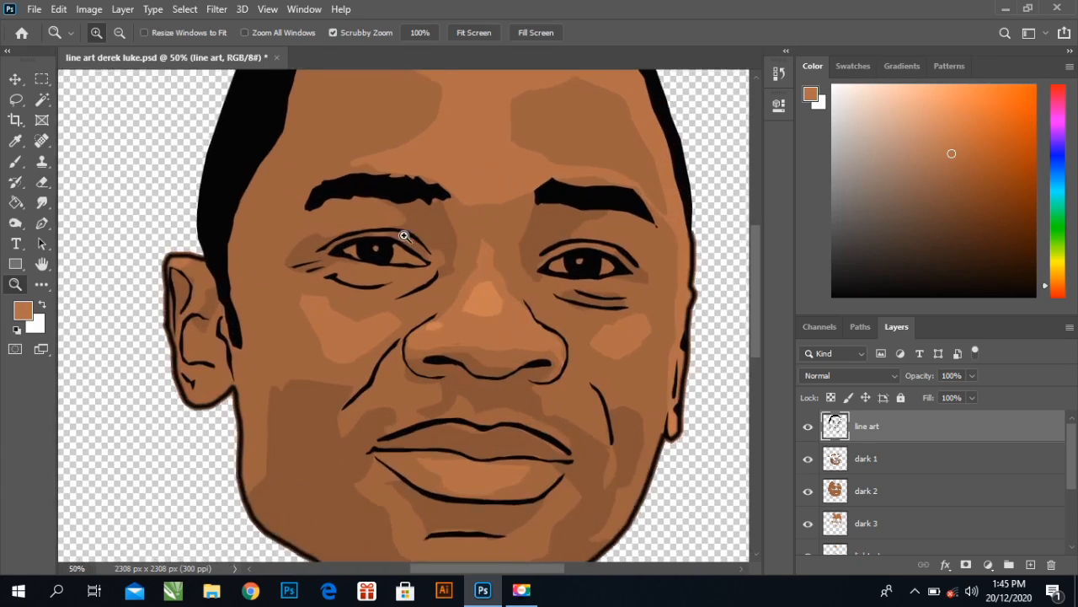
pyautogui.click(402, 232)
pyautogui.click(396, 238)
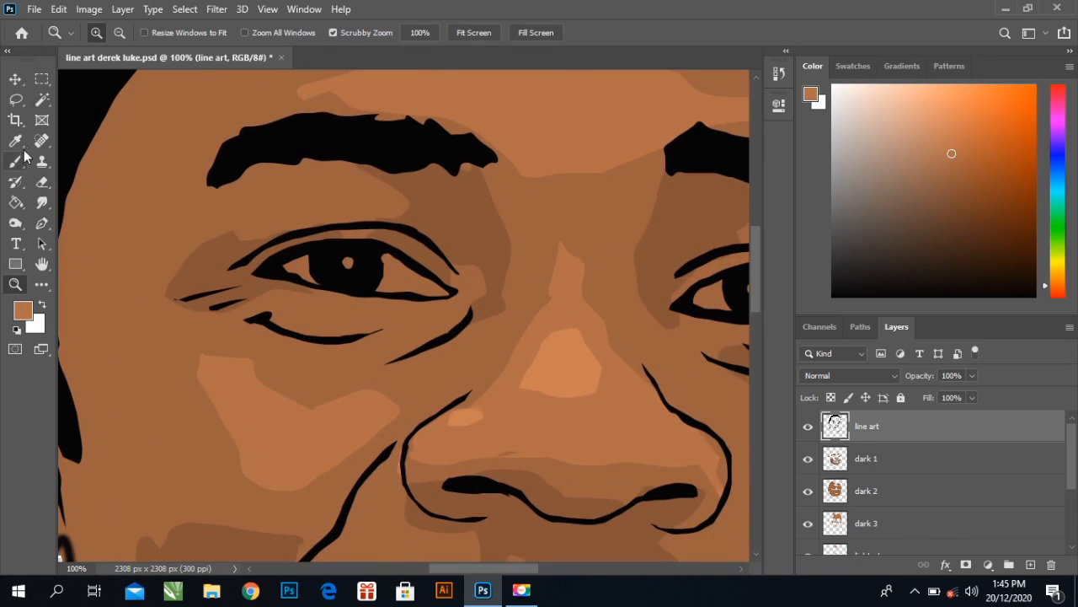
pyautogui.click(42, 99)
pyautogui.click(390, 282)
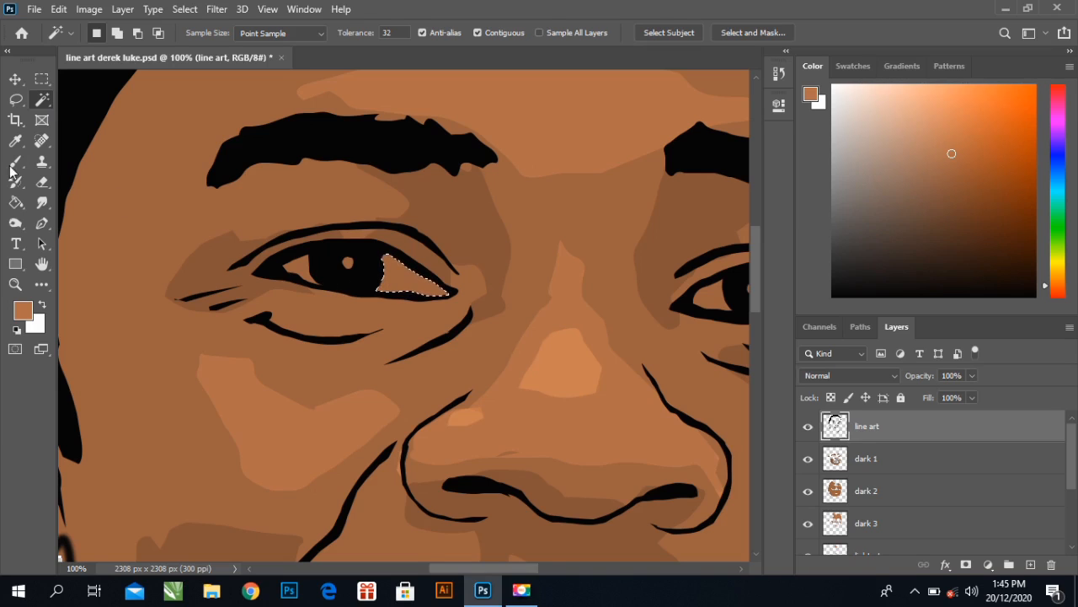
pyautogui.click(15, 202)
pyautogui.click(832, 85)
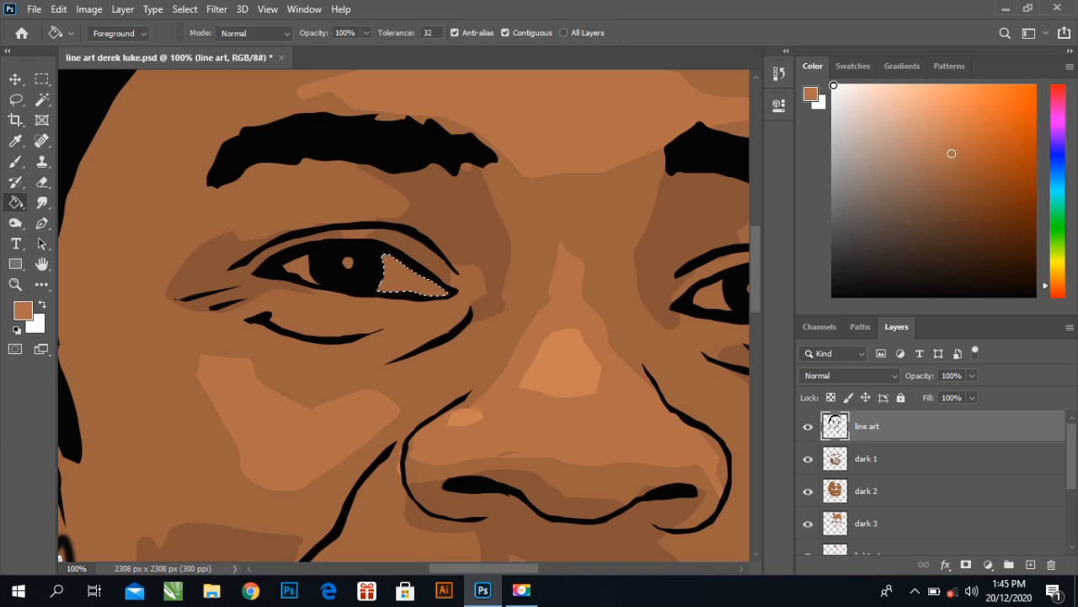
pyautogui.click(408, 274)
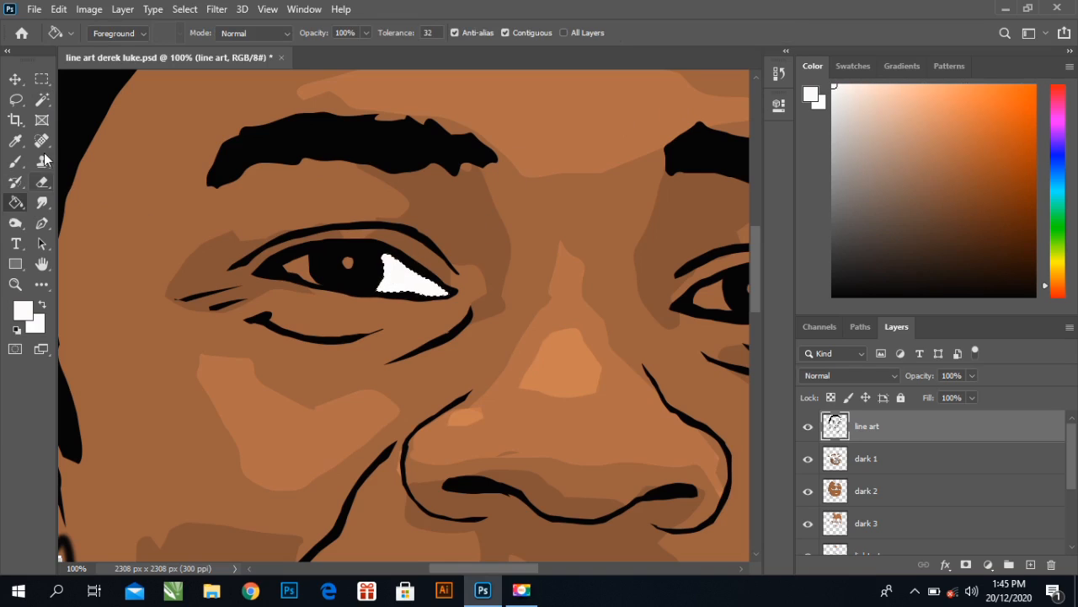
# - Select and fill the outer eye white and the pupil highlight of the viewer's-left eye with white on line art
pyautogui.click(42, 99)
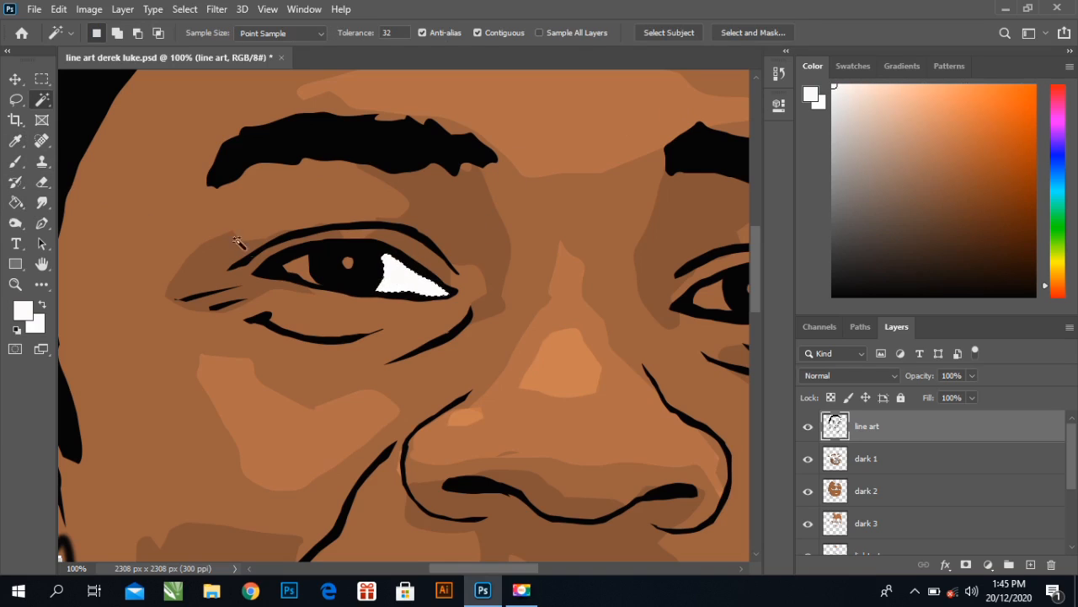
pyautogui.click(300, 269)
pyautogui.click(15, 203)
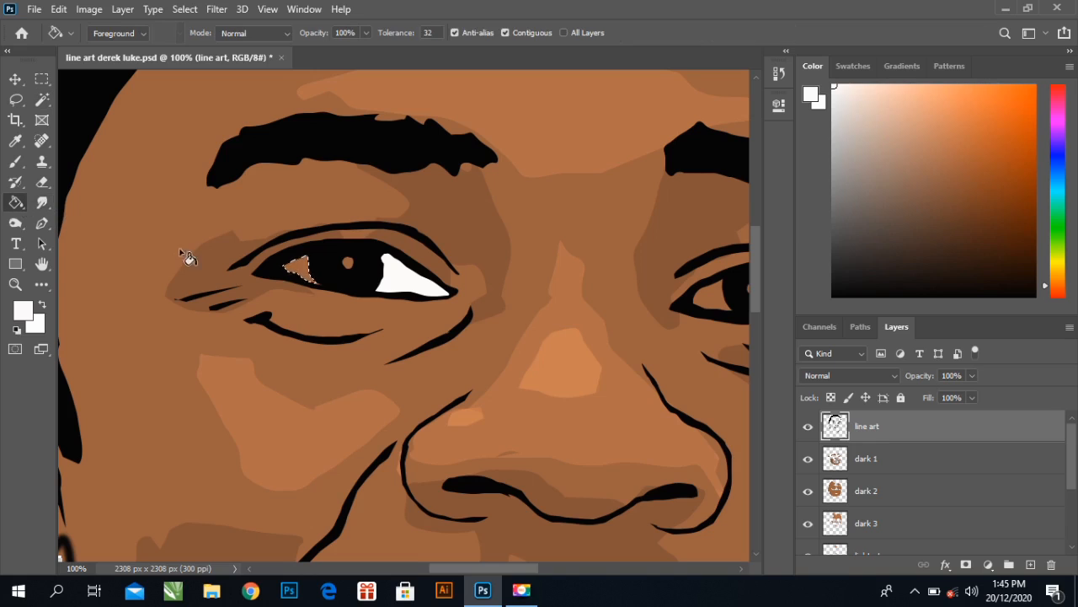
pyautogui.click(299, 271)
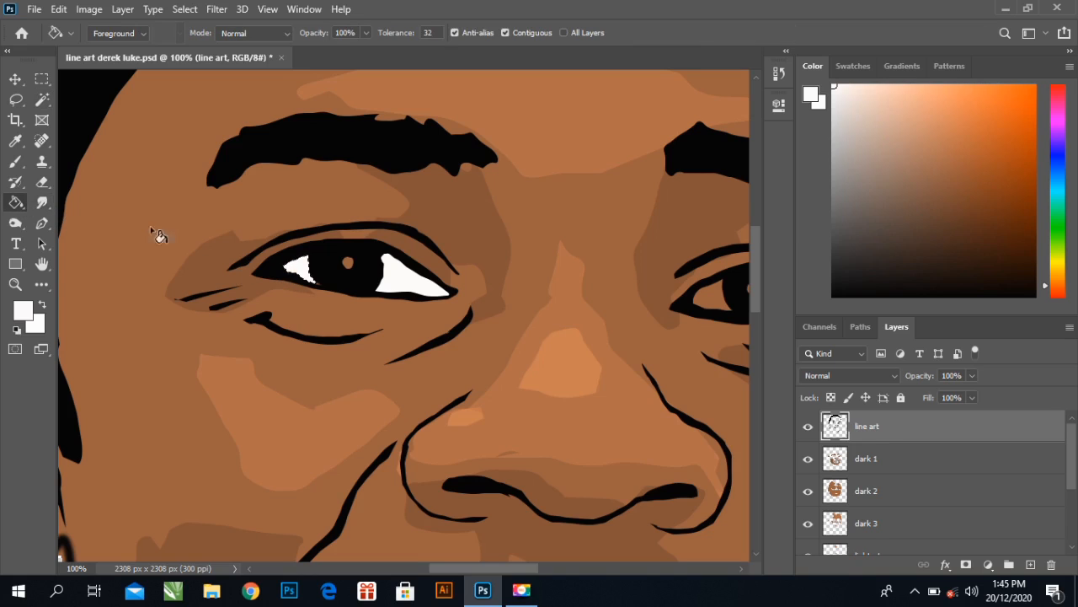
pyautogui.click(42, 99)
pyautogui.click(348, 264)
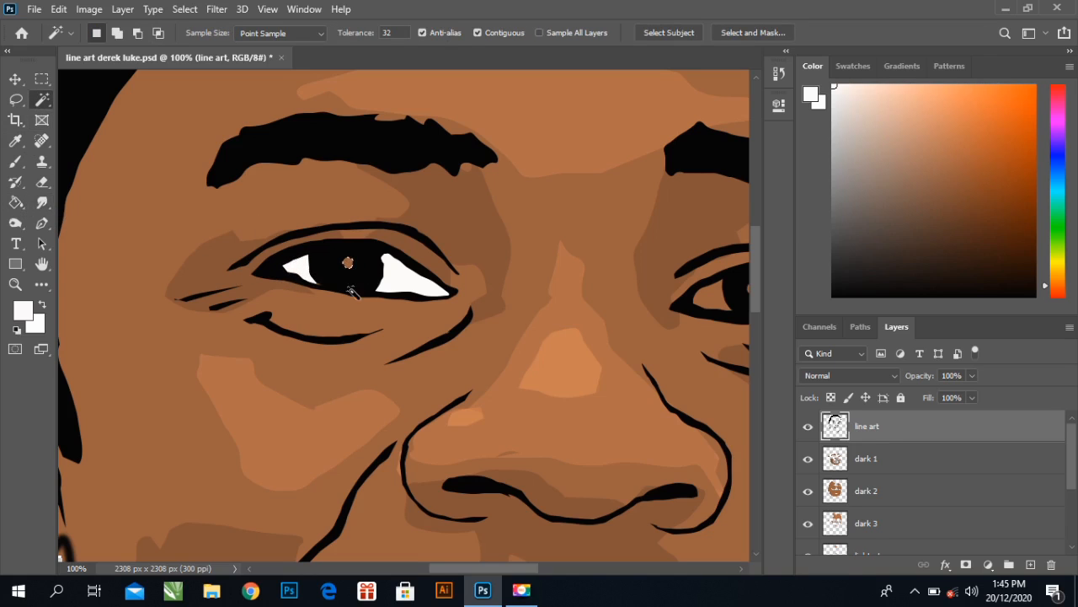
pyautogui.click(15, 202)
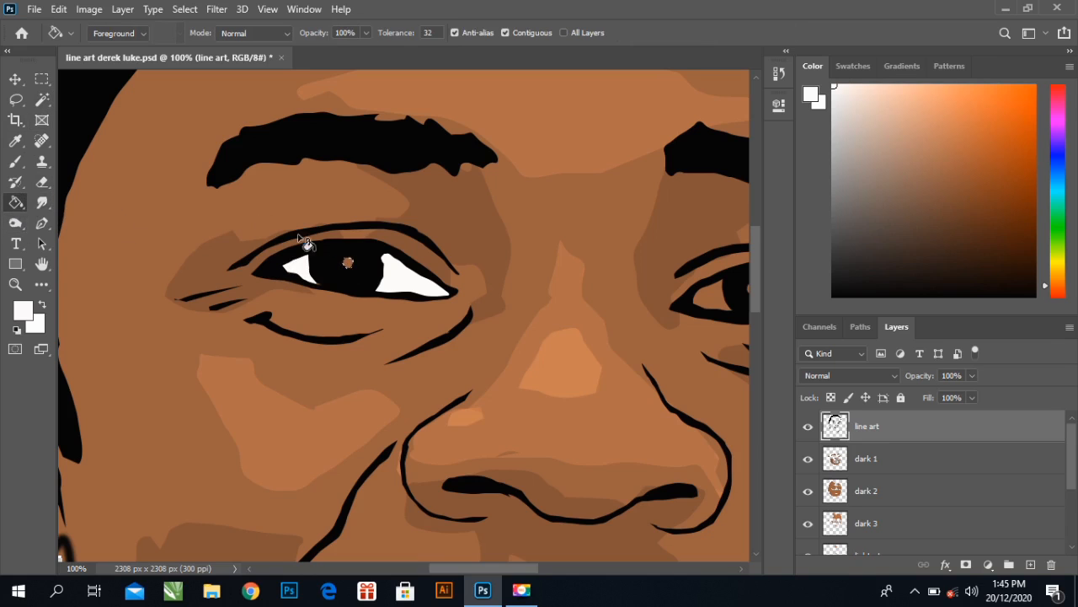
pyautogui.click(349, 266)
# - Select both eye-white areas of the viewer's-right eye with the Magic Wand and fill them with white on line art
pyautogui.moveTo(515, 567); pyautogui.dragTo(557, 570)
pyautogui.click(42, 99)
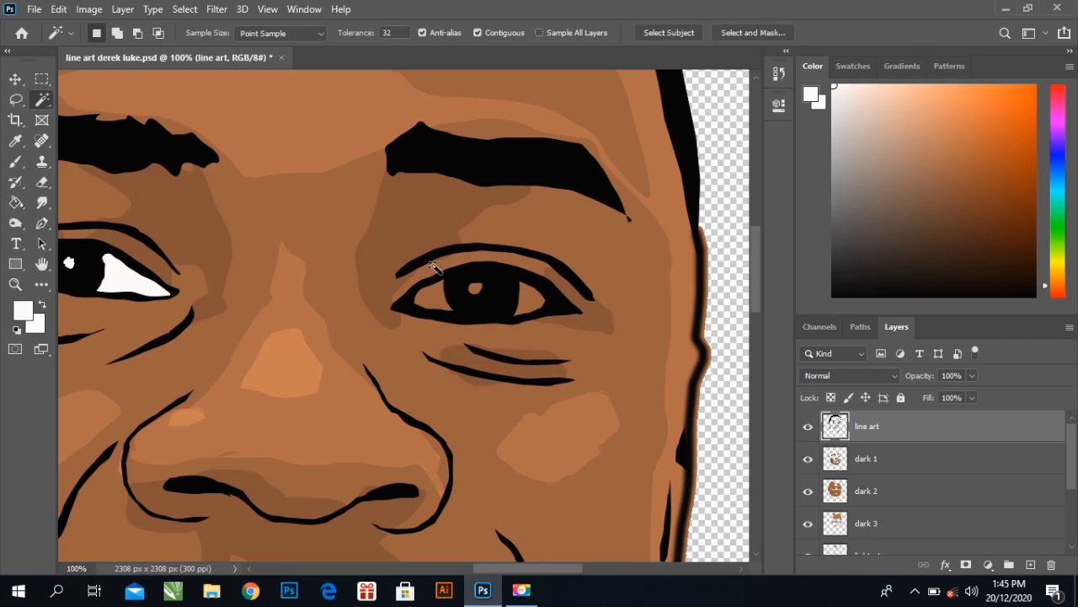
pyautogui.click(426, 302)
pyautogui.click(15, 203)
pyautogui.click(445, 308)
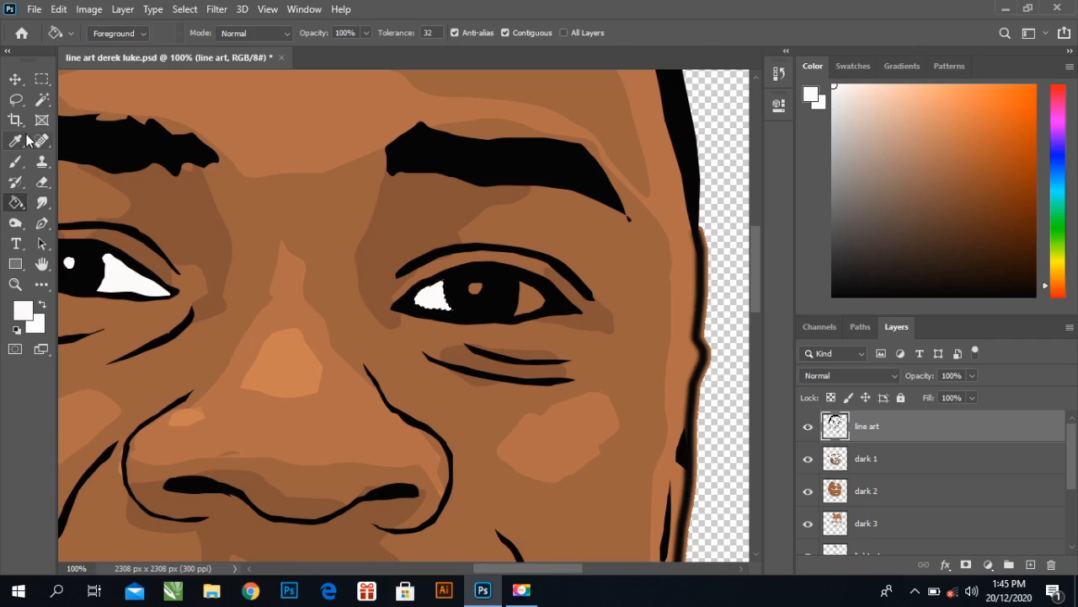
pyautogui.click(42, 98)
pyautogui.click(534, 312)
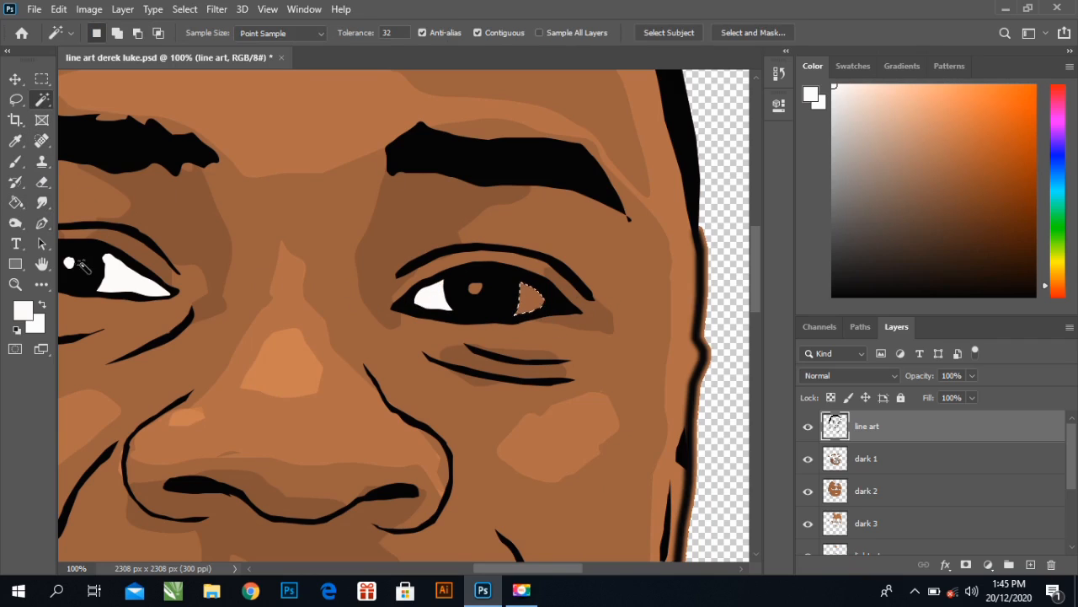
pyautogui.click(16, 202)
pyautogui.click(531, 305)
pyautogui.hotkey('ctrl', 'd')
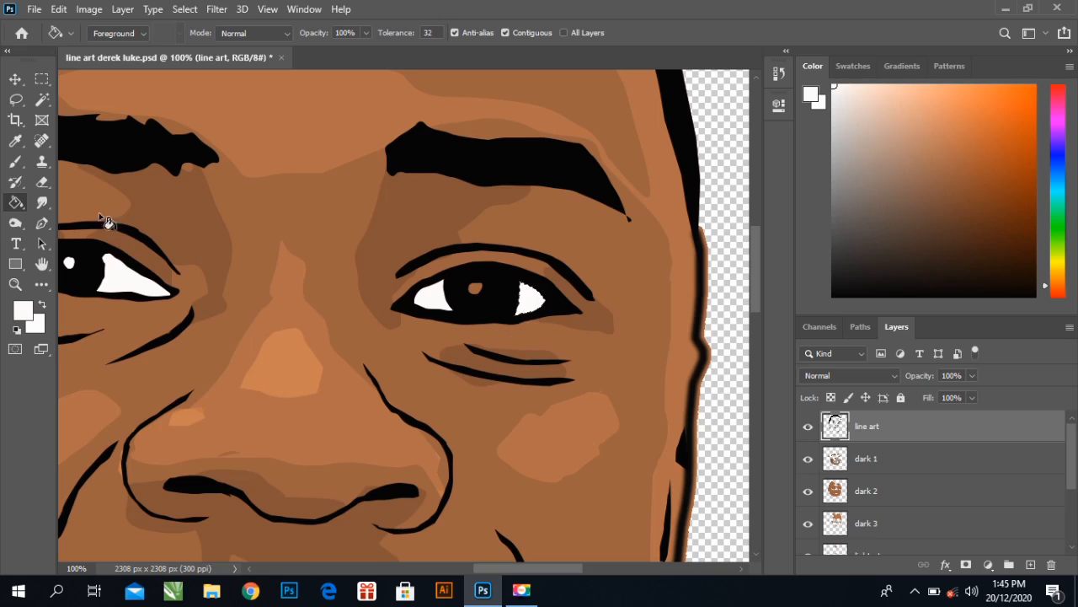
# - Select the pupil highlight of the viewer's-right eye, fill it with white, and deselect
pyautogui.click(42, 100)
pyautogui.hotkey('ctrl', 'd')
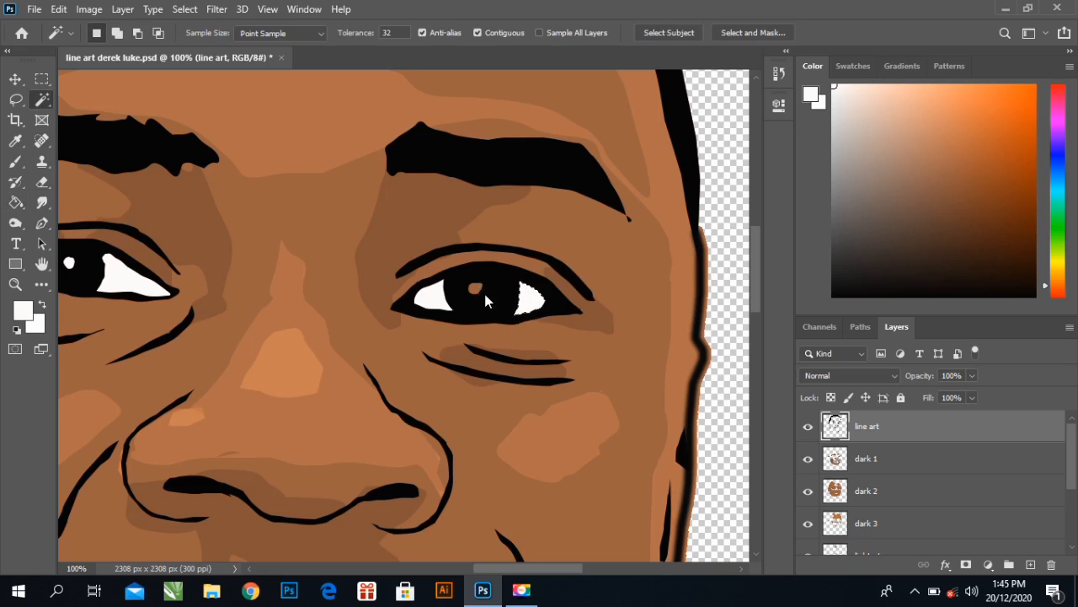
pyautogui.click(486, 300)
pyautogui.click(476, 288)
pyautogui.click(15, 202)
pyautogui.click(477, 290)
pyautogui.hotkey('ctrl', 'd')
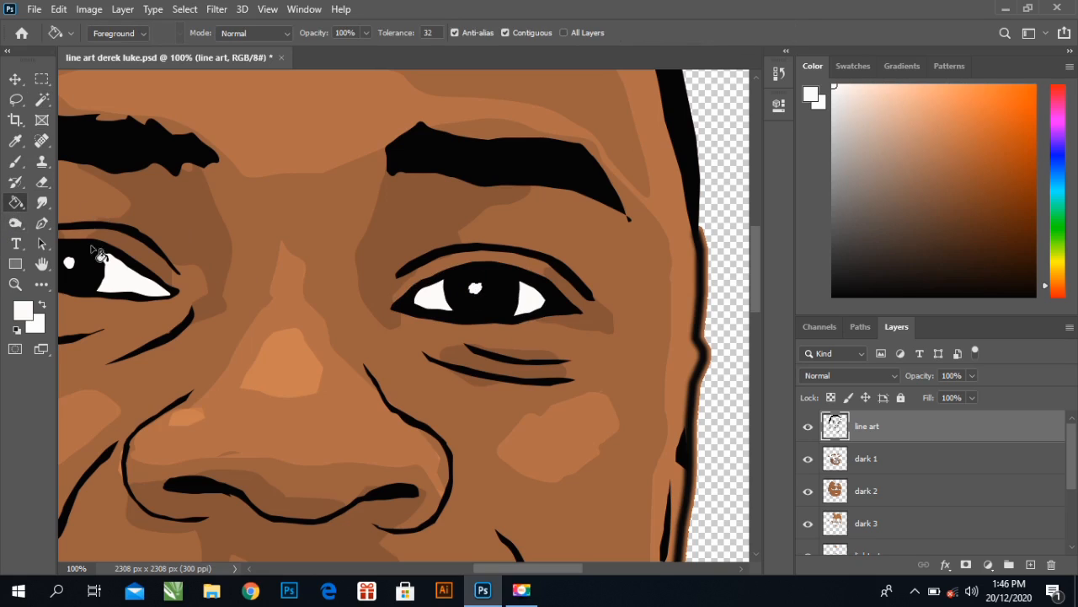
pyautogui.click(39, 101)
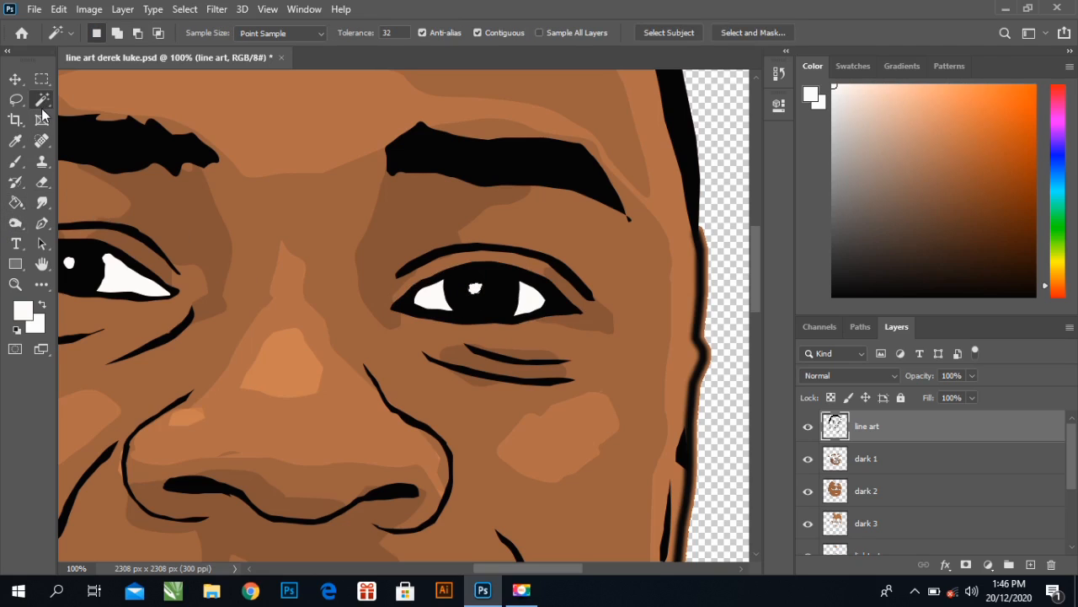
# - Add a new empty layer between skin and Layer 0 copy
pyautogui.click(15, 284)
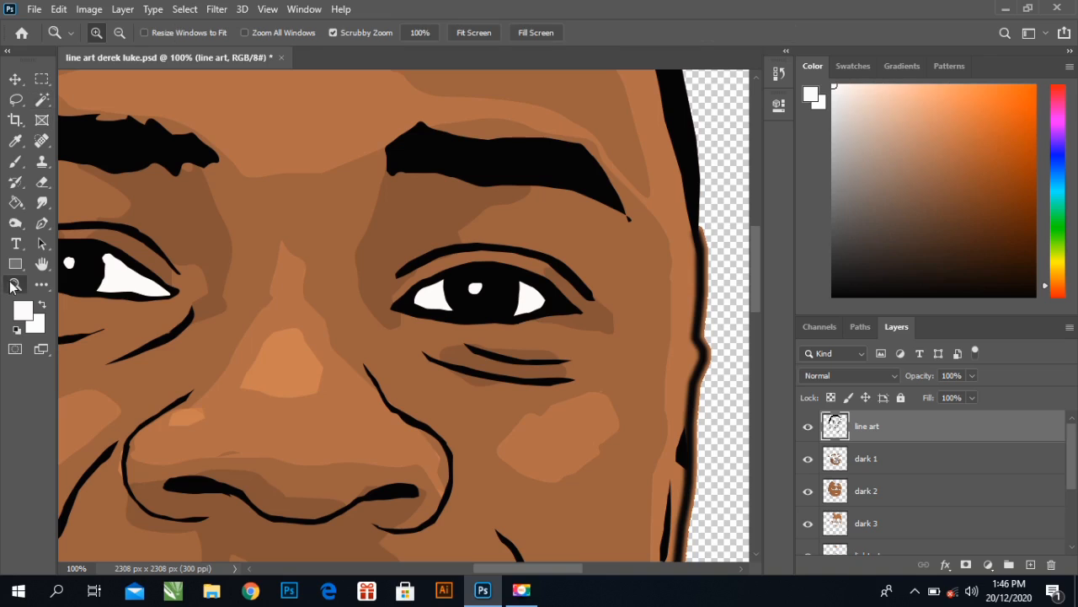
pyautogui.rightClick(211, 233)
pyautogui.click(223, 240)
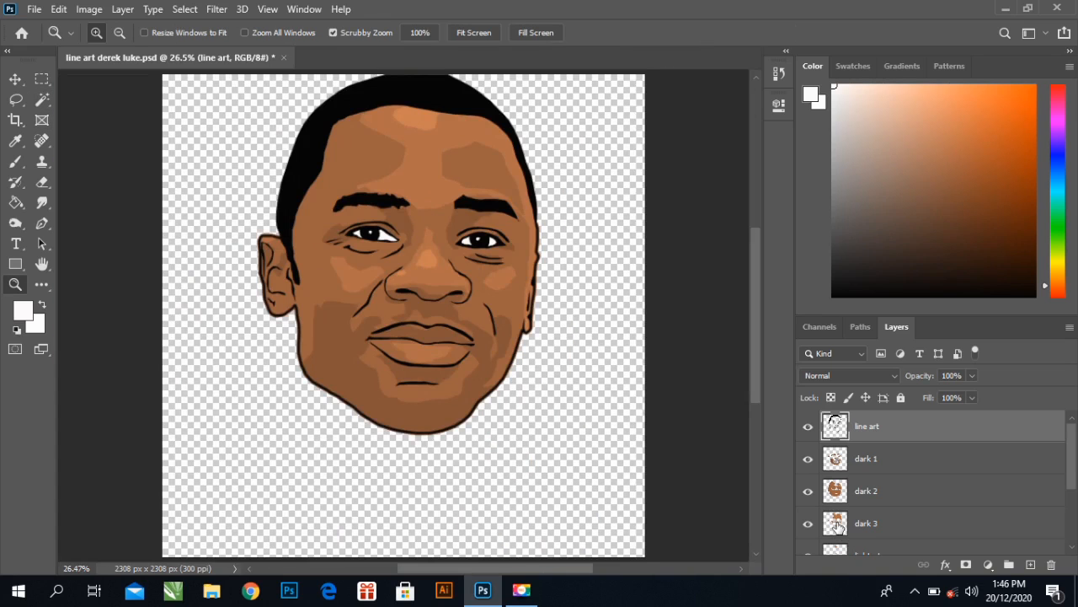
pyautogui.scroll(-3, 839, 527)
pyautogui.click(868, 505)
pyautogui.click(1031, 564)
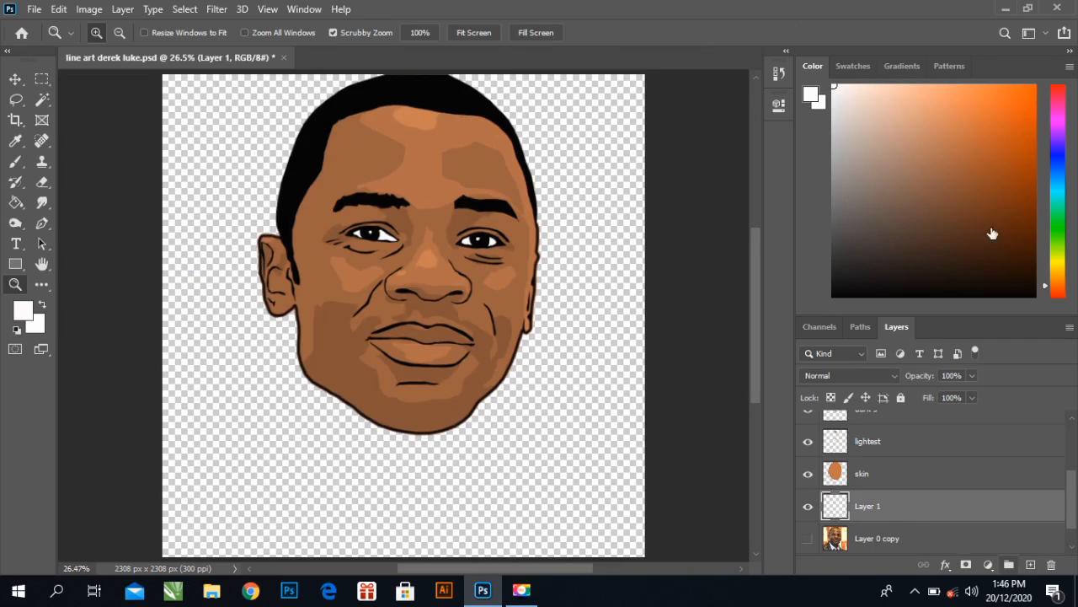
# - Set the foreground colour to dark blue and fill the new layer below skin with it as the background
pyautogui.click(1056, 293)
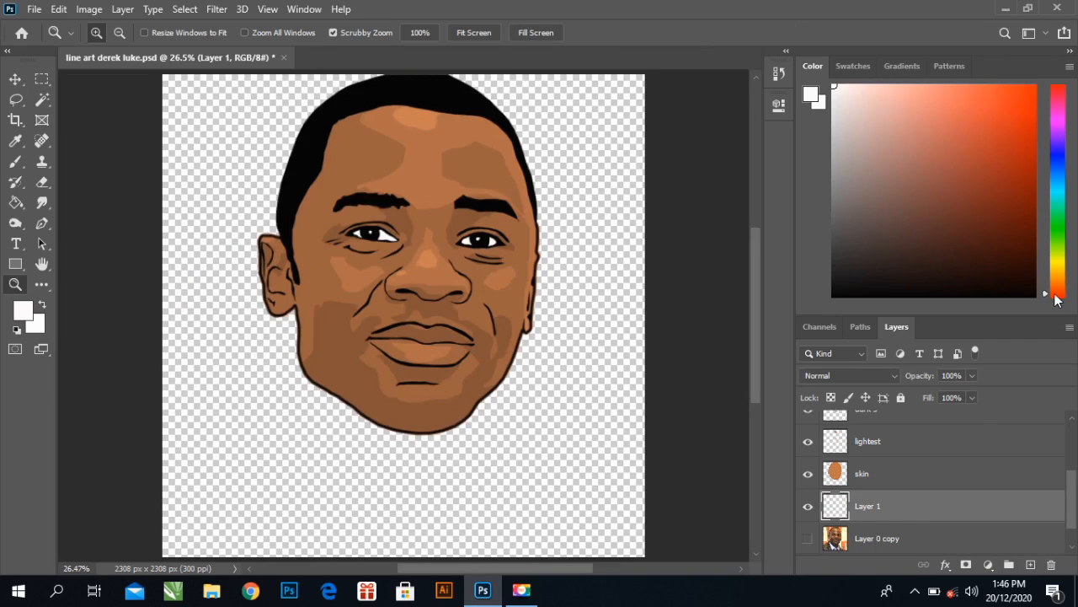
pyautogui.click(1056, 299)
pyautogui.click(1055, 151)
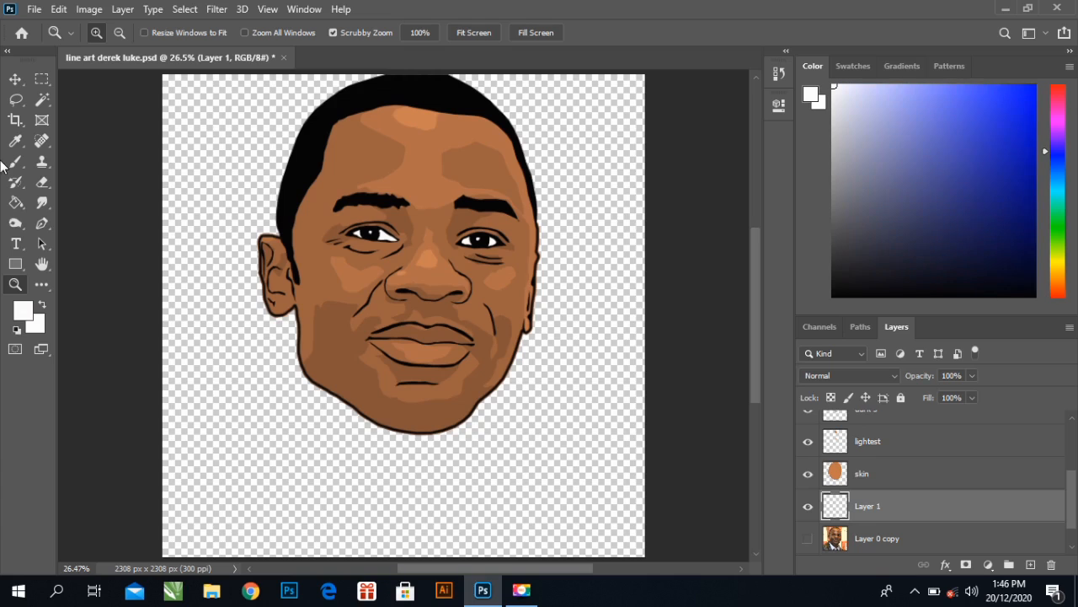
pyautogui.click(16, 202)
pyautogui.click(1001, 195)
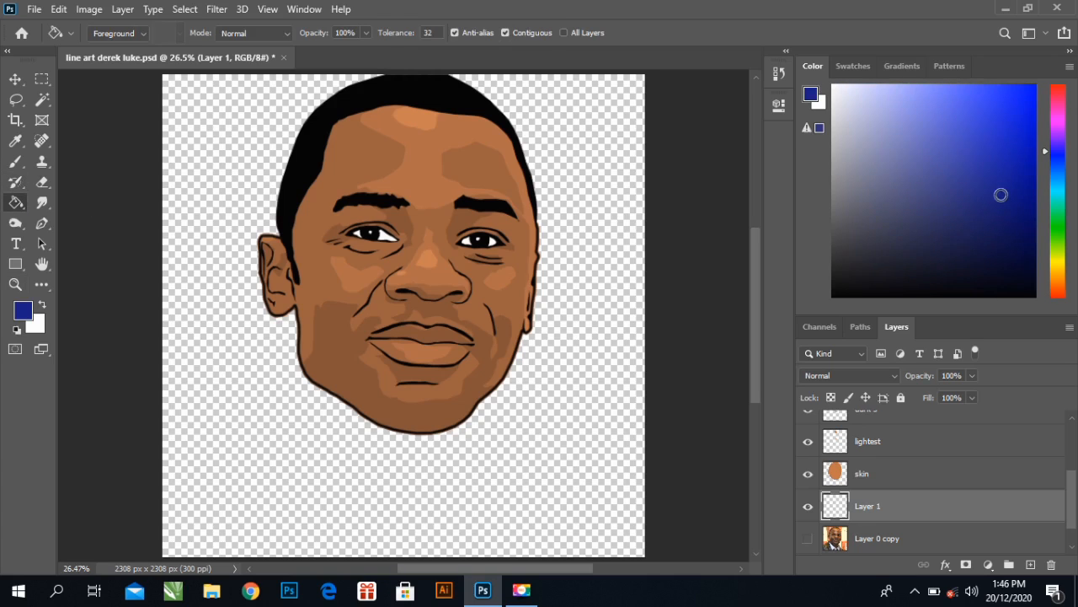
pyautogui.click(587, 320)
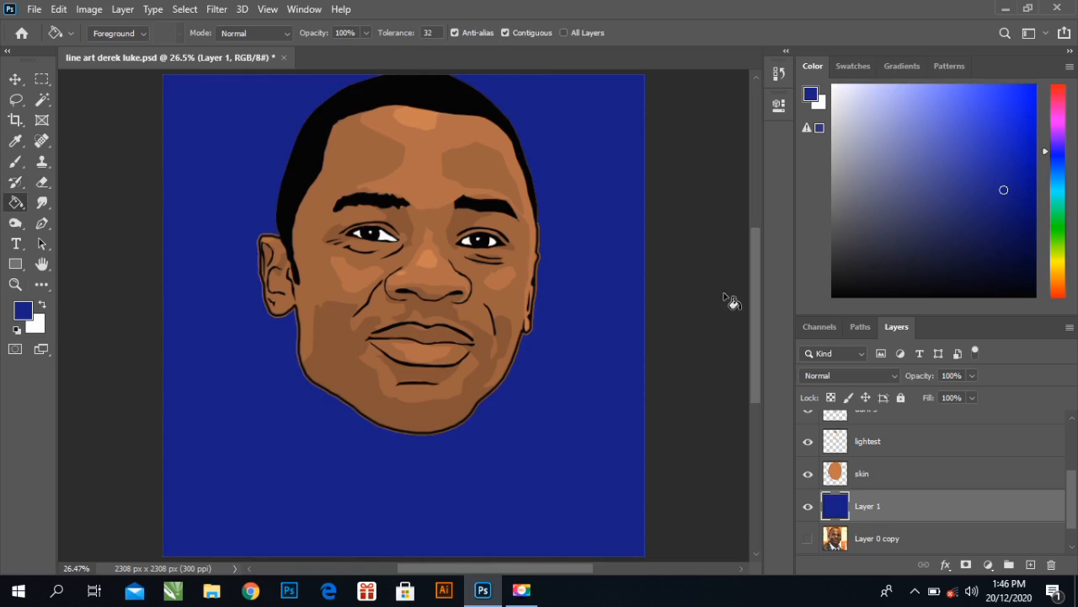
# - Refill the background layer with a brighter blue and add a radial blue-to-white Gradient Fill layer above it
pyautogui.click(1005, 154)
pyautogui.click(585, 272)
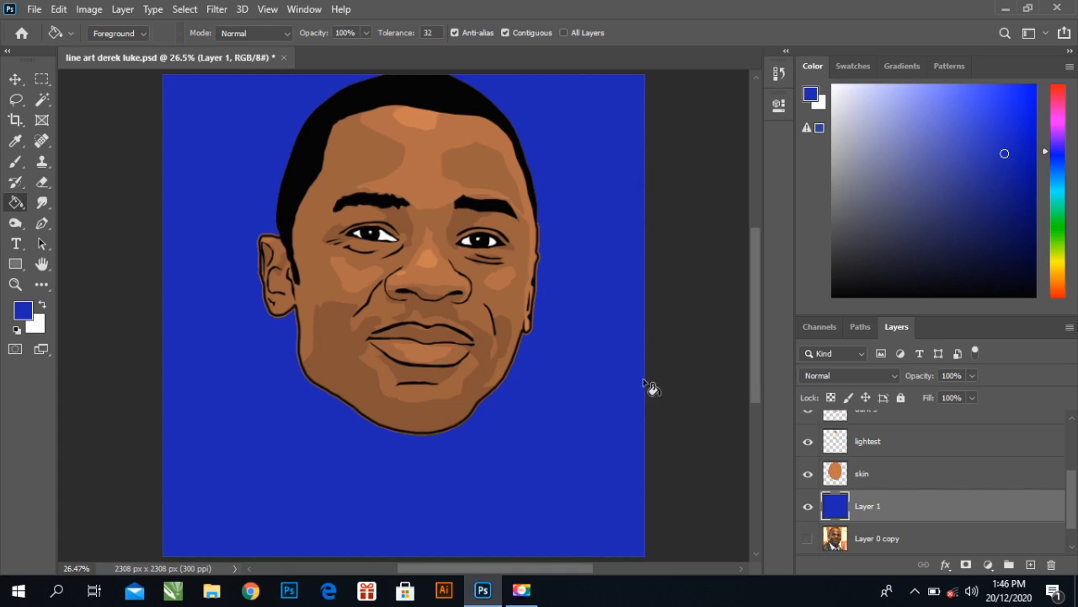
pyautogui.click(989, 564)
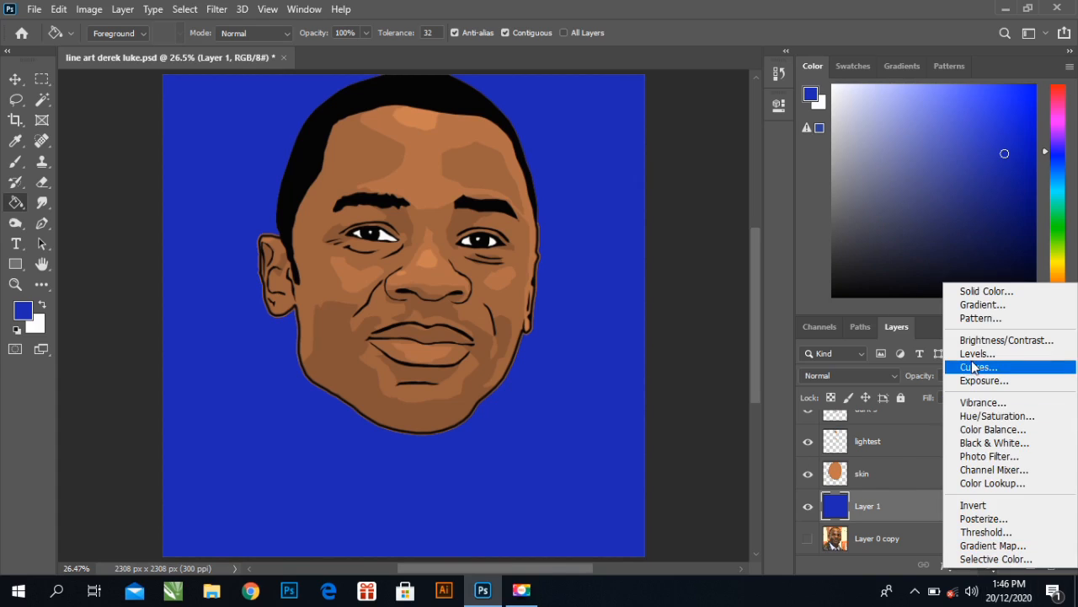
pyautogui.click(979, 305)
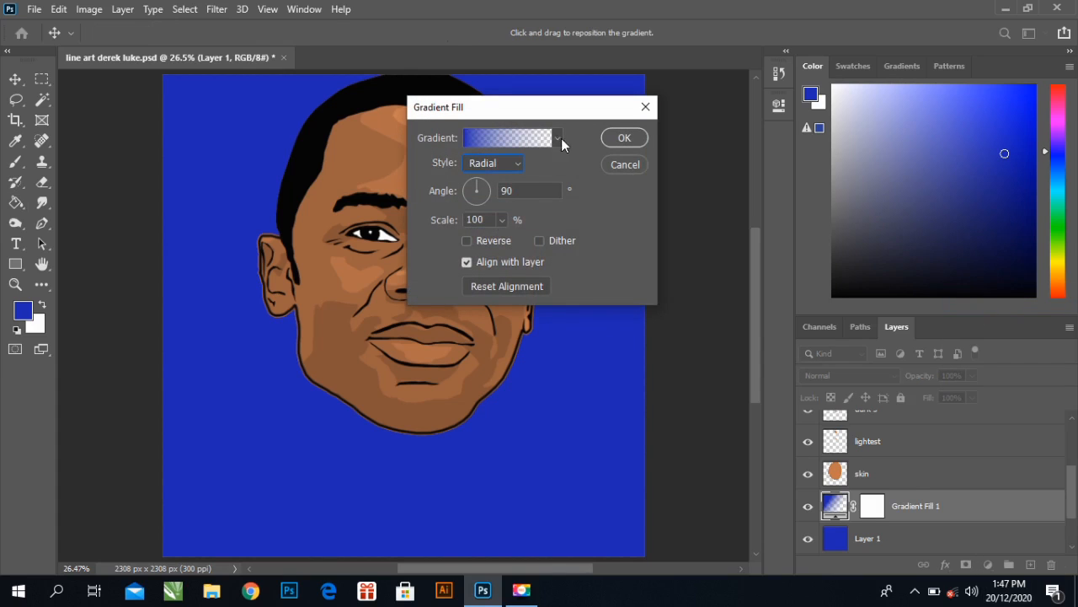
pyautogui.click(558, 140)
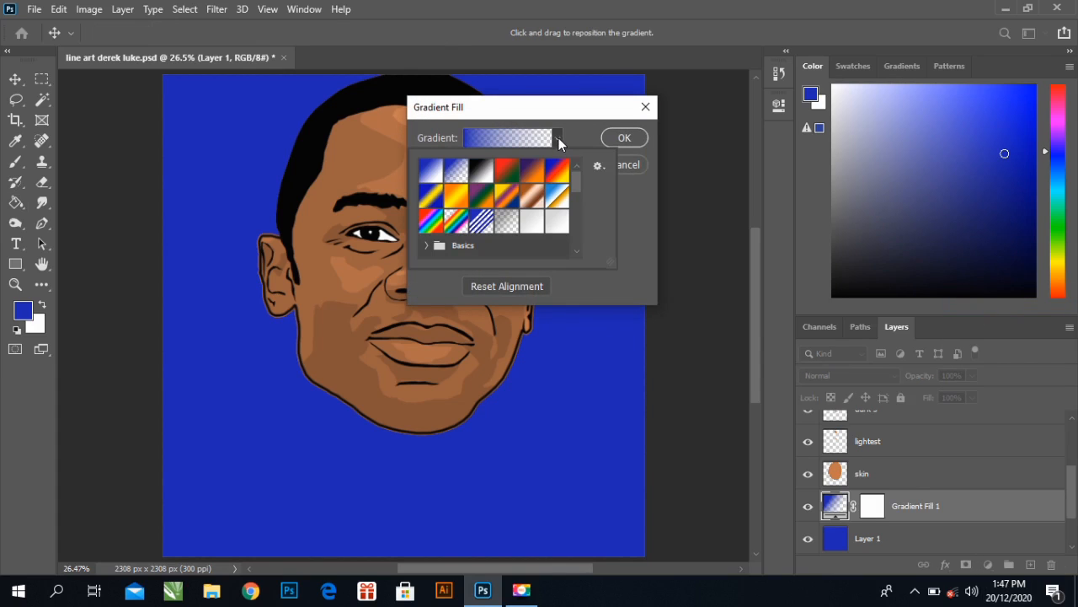
pyautogui.click(439, 173)
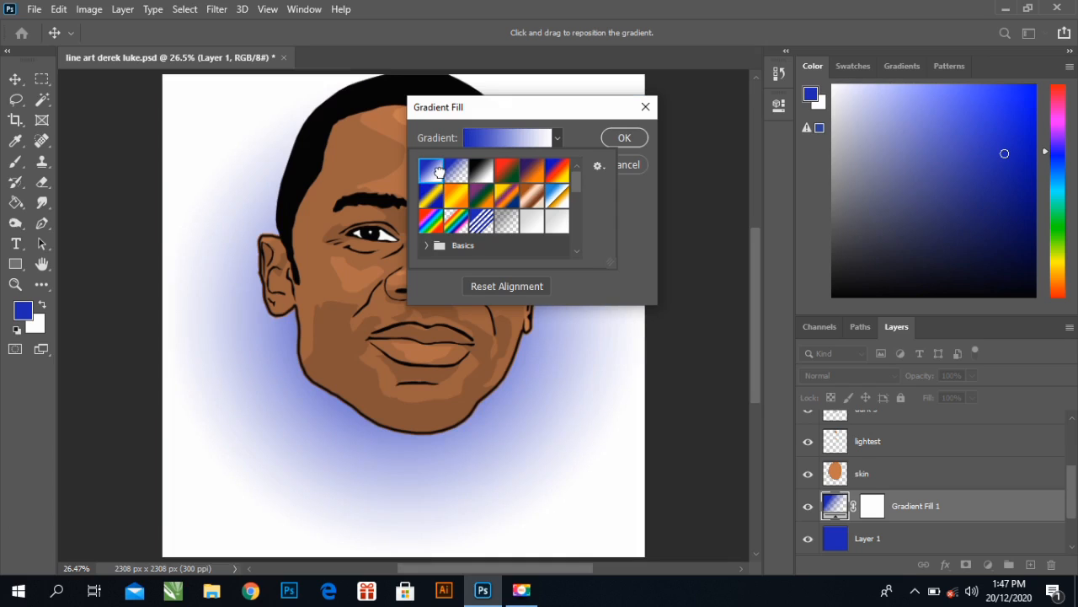
pyautogui.click(624, 138)
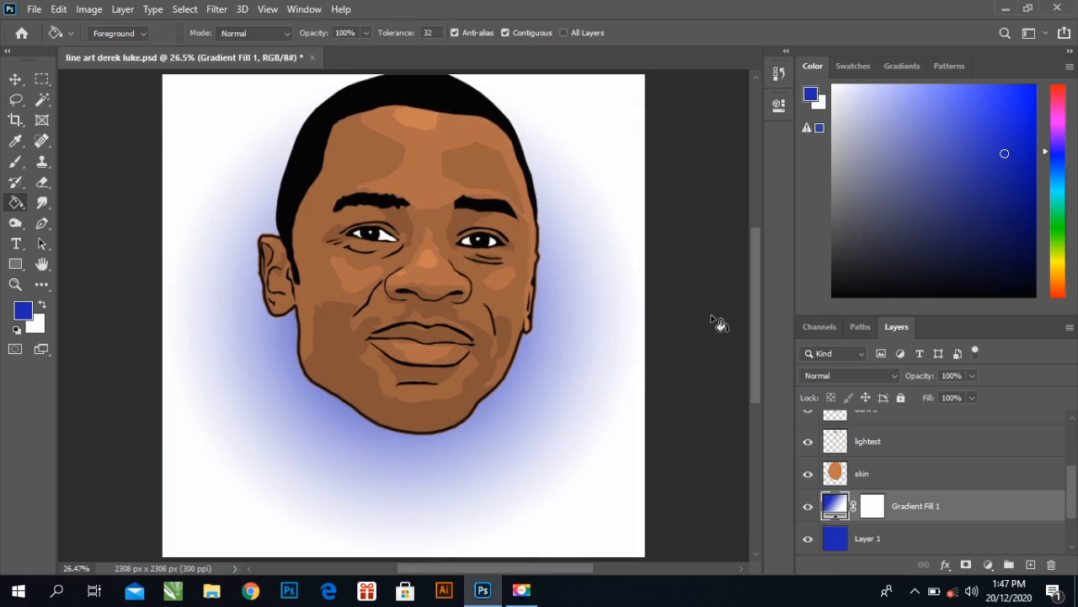
# - Reverse the gradient fill so white glows behind the head and blue surrounds it
pyautogui.doubleClick(836, 505)
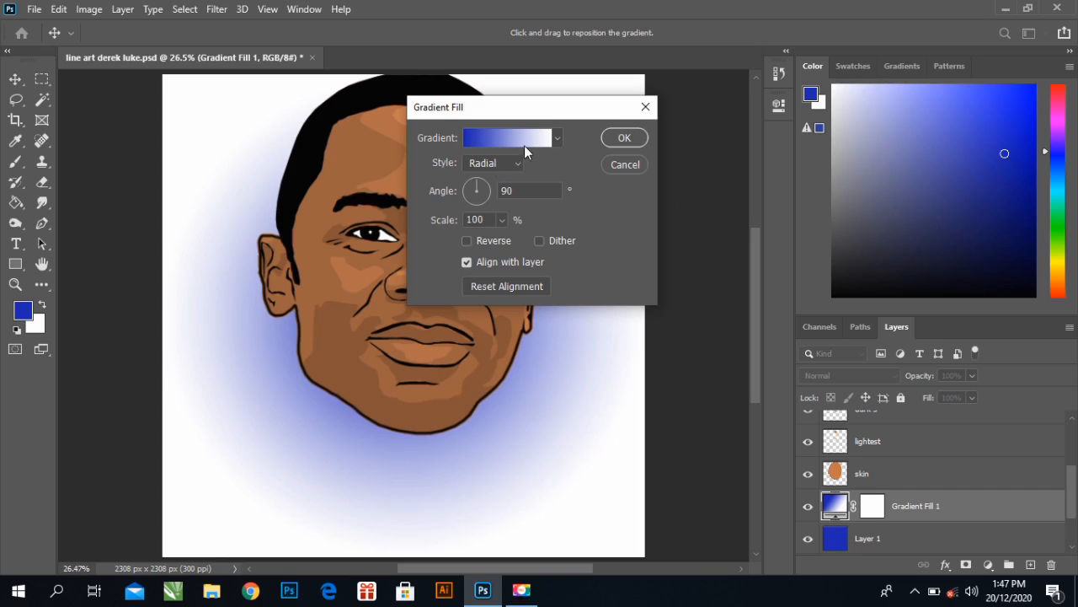
pyautogui.click(503, 240)
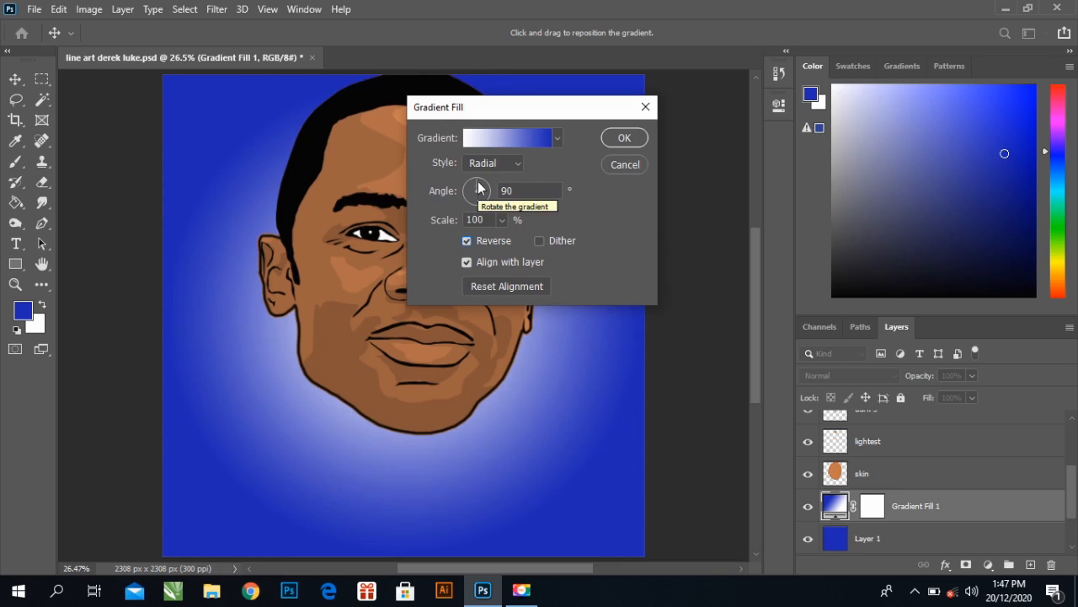
pyautogui.press('g')
pyautogui.click(616, 144)
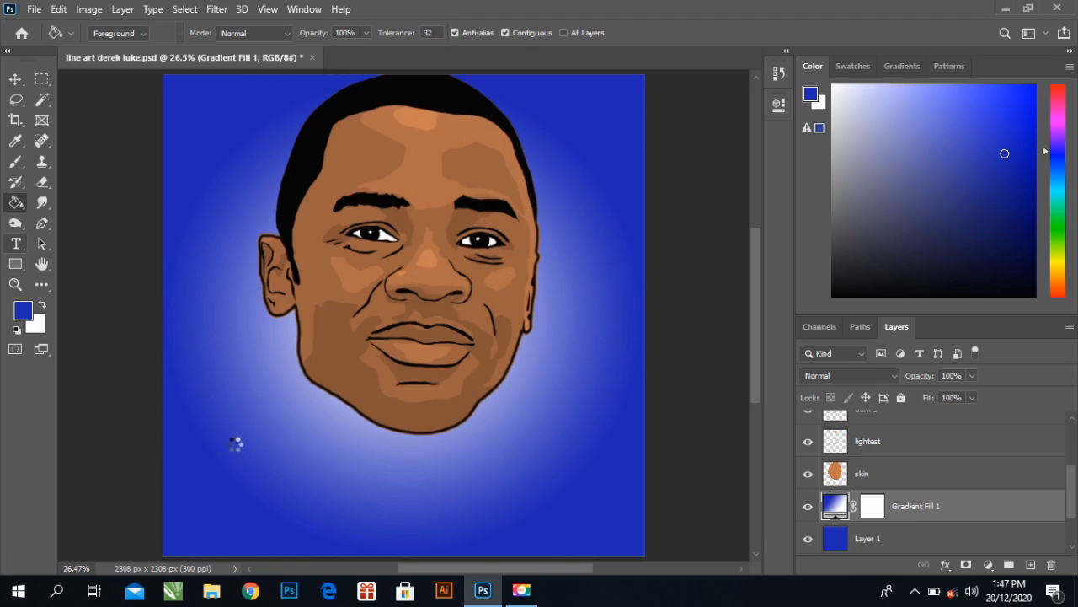
pyautogui.click(227, 454)
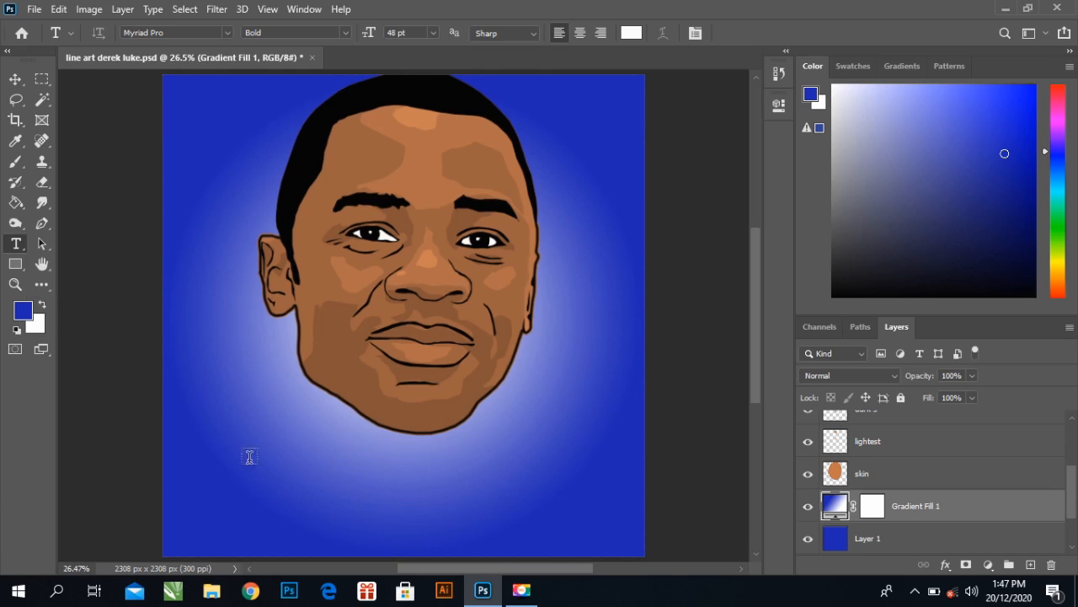
pyautogui.click(321, 488)
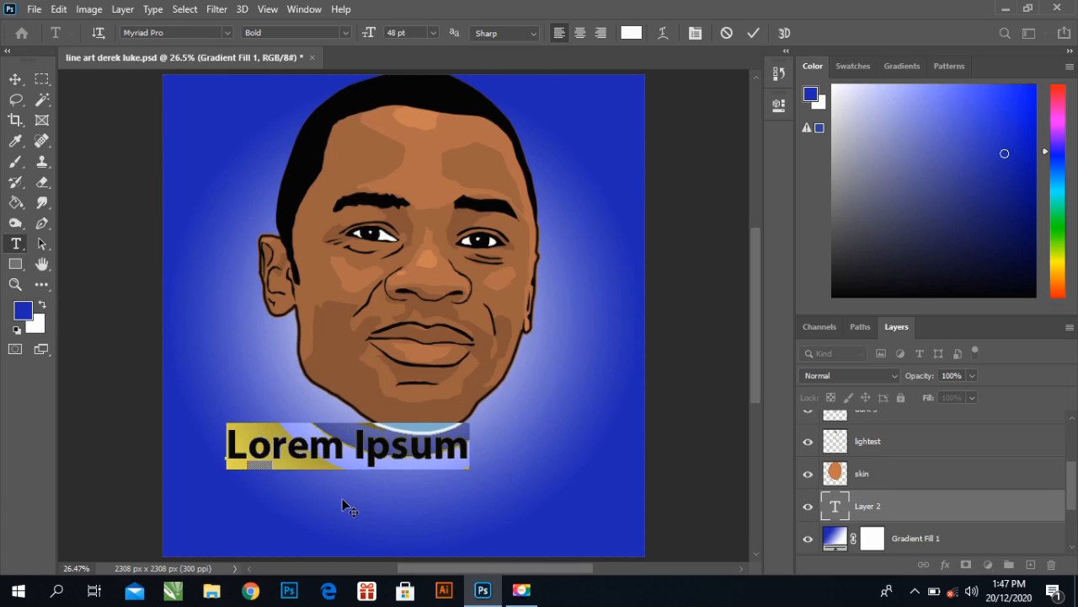
pyautogui.write('D')
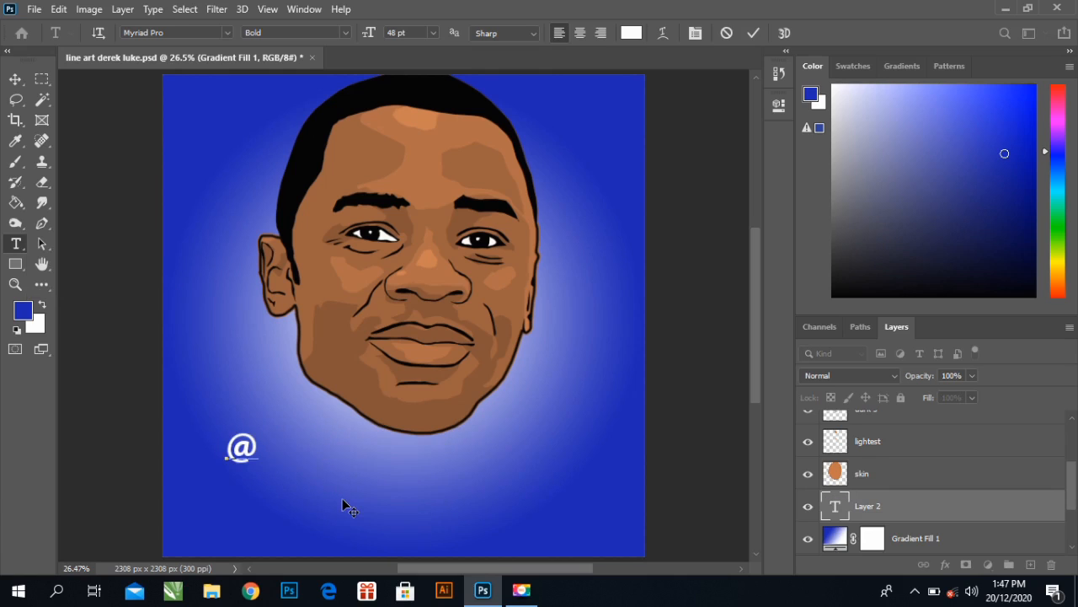
pyautogui.write('Silver')
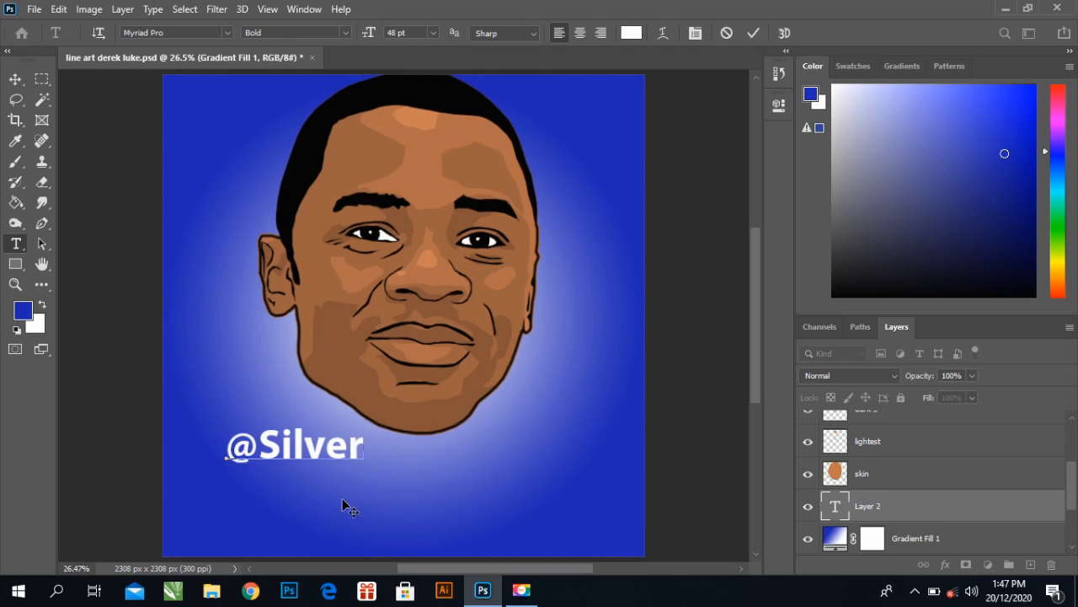
pyautogui.write('r G')
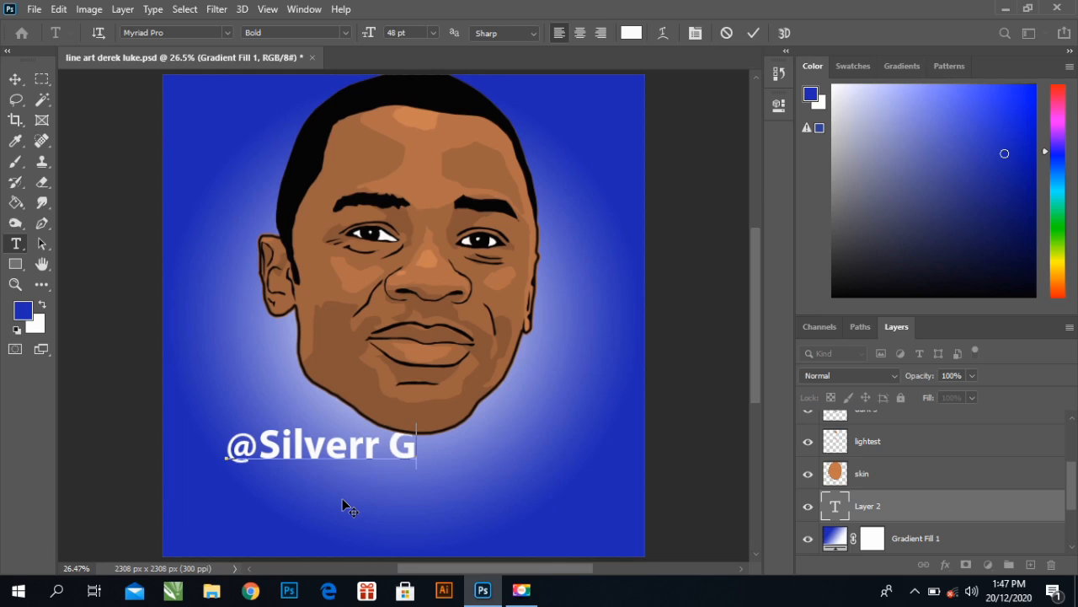
pyautogui.write('rap')
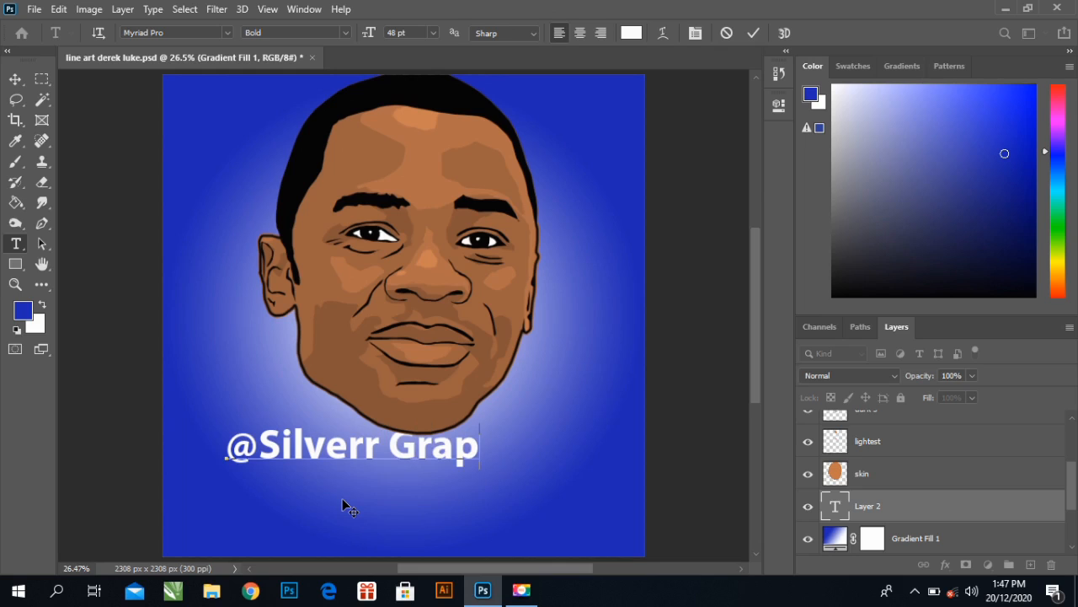
pyautogui.write('hics')
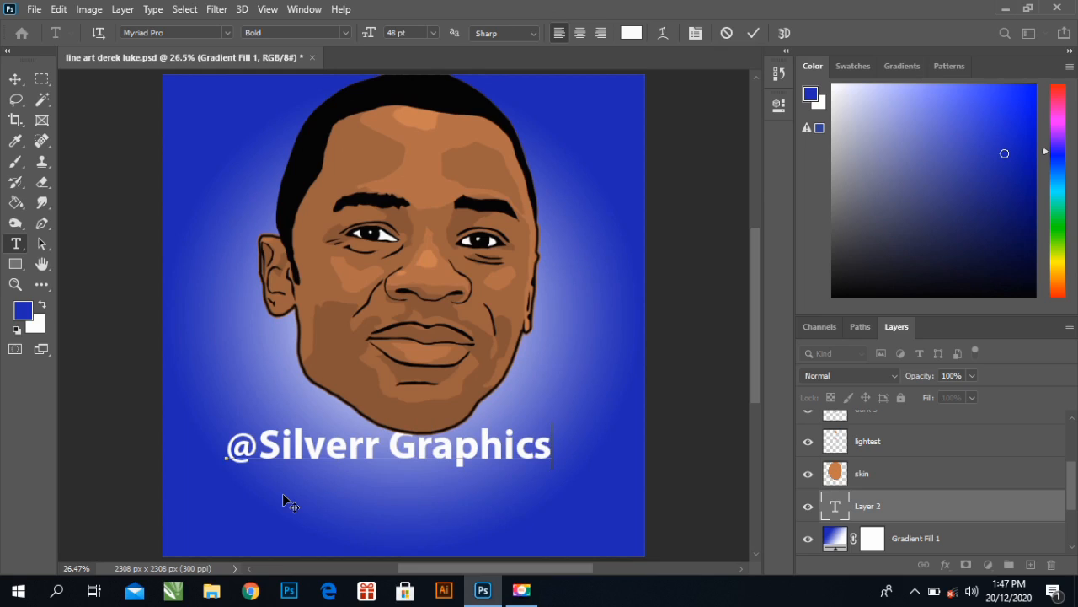
pyautogui.click(386, 453)
pyautogui.press('BackSpace')
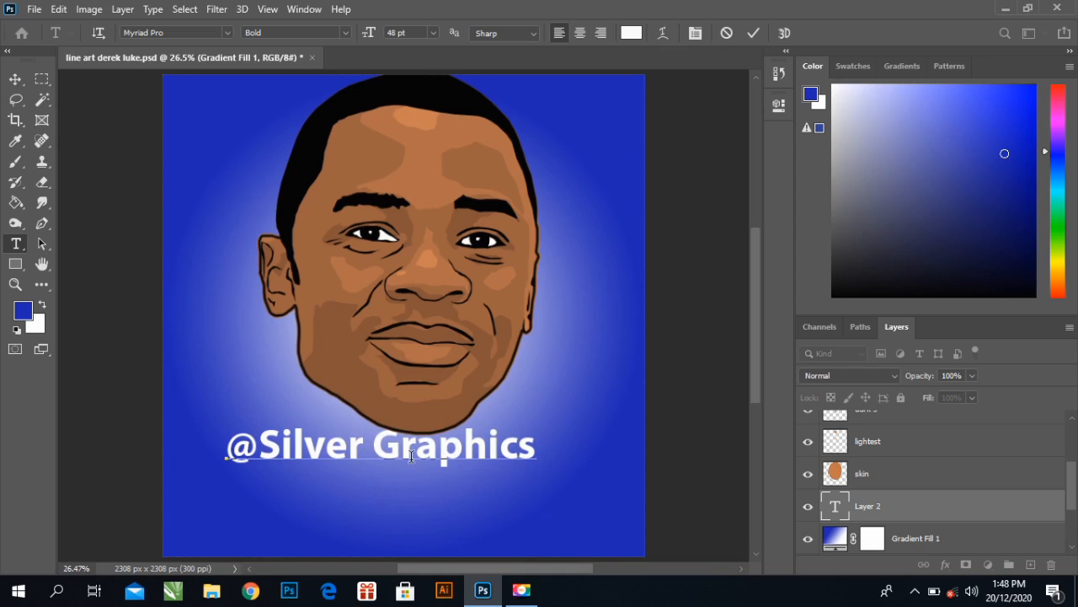